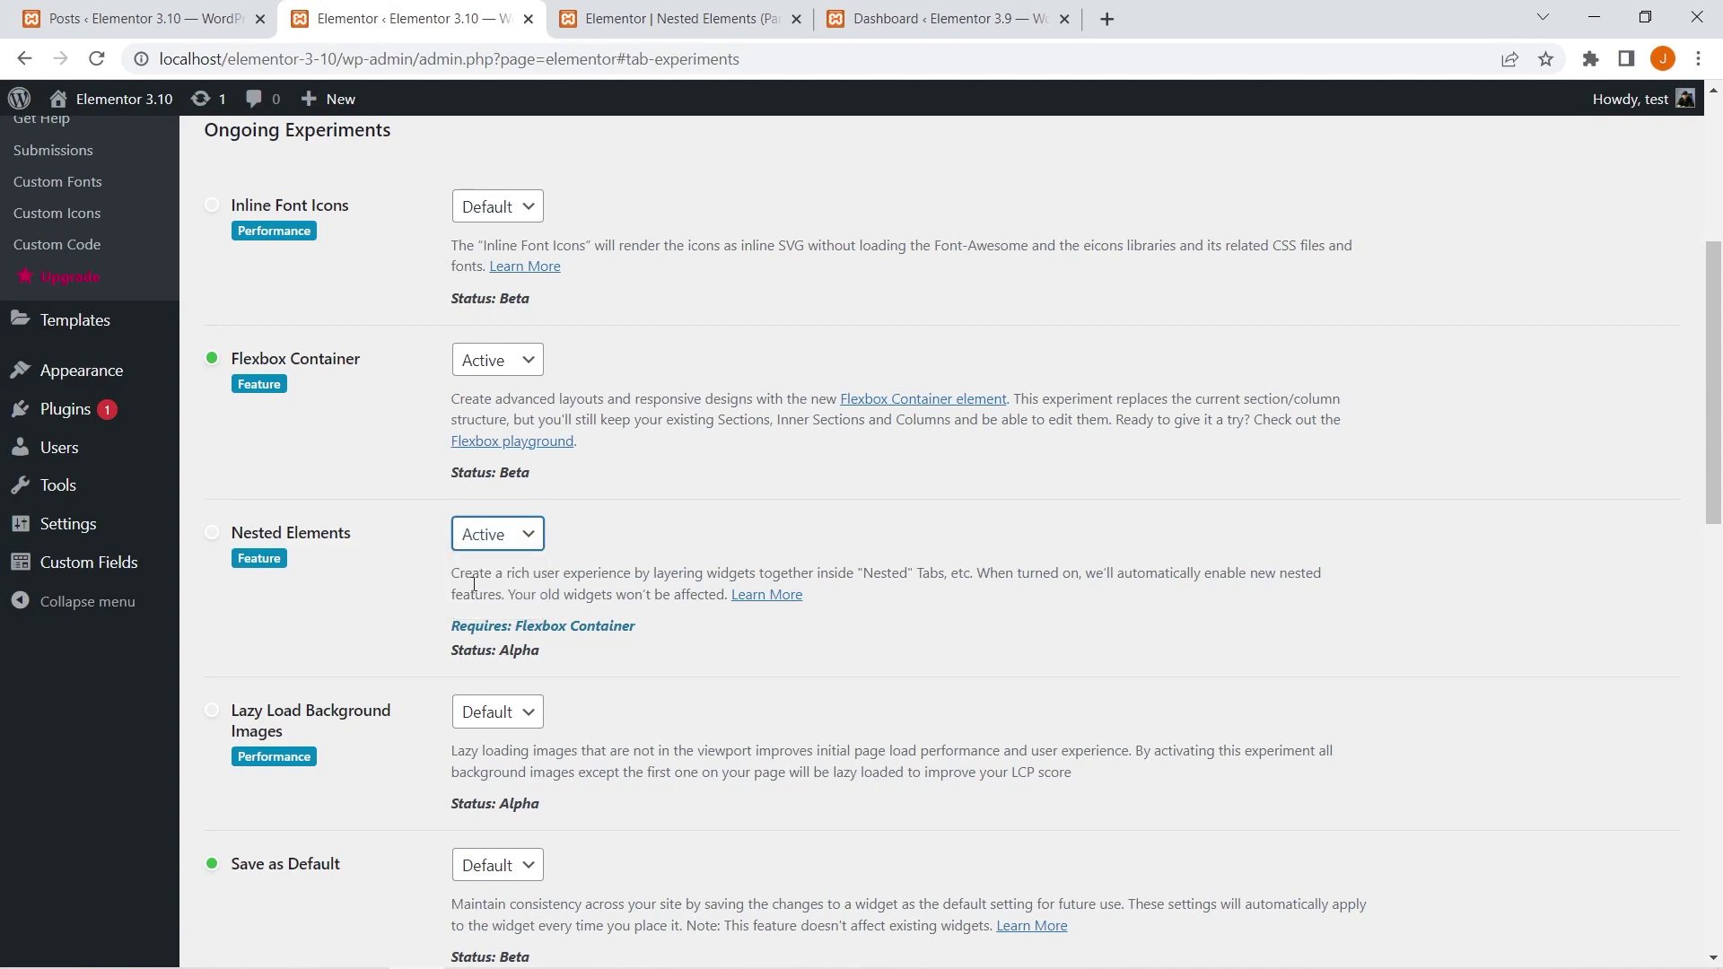
Save the experiment settings with Nested Elements active and check which feature it requires
scroll(474, 585, down, 15)
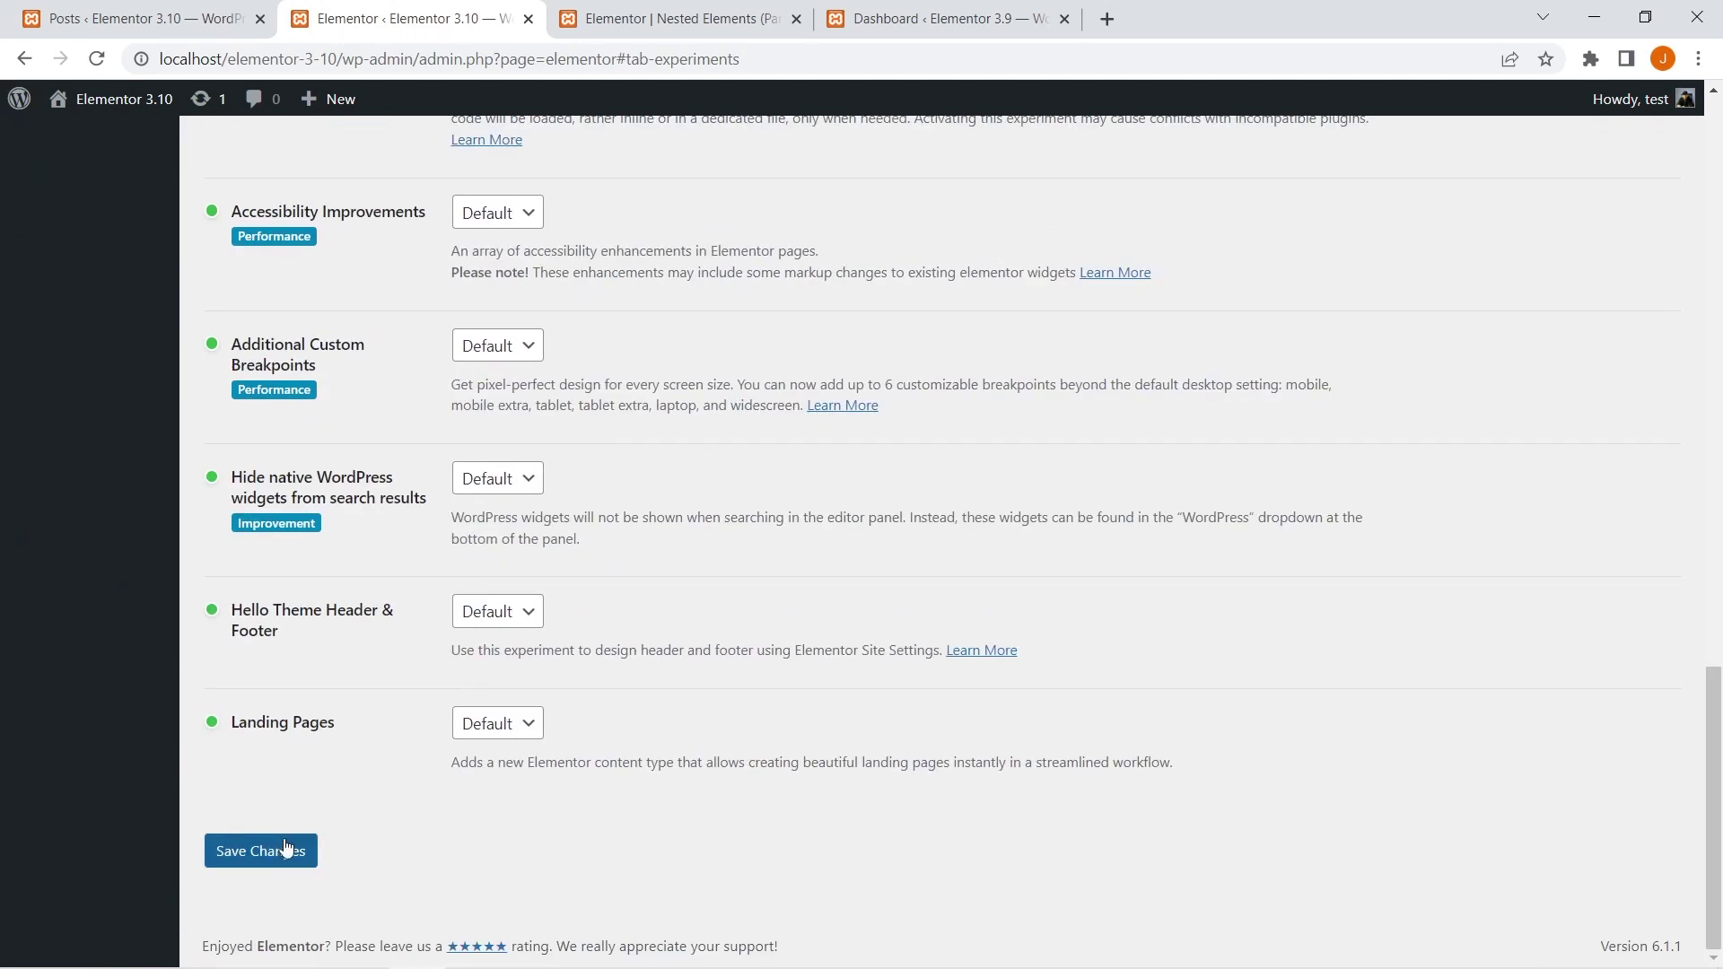
click(285, 849)
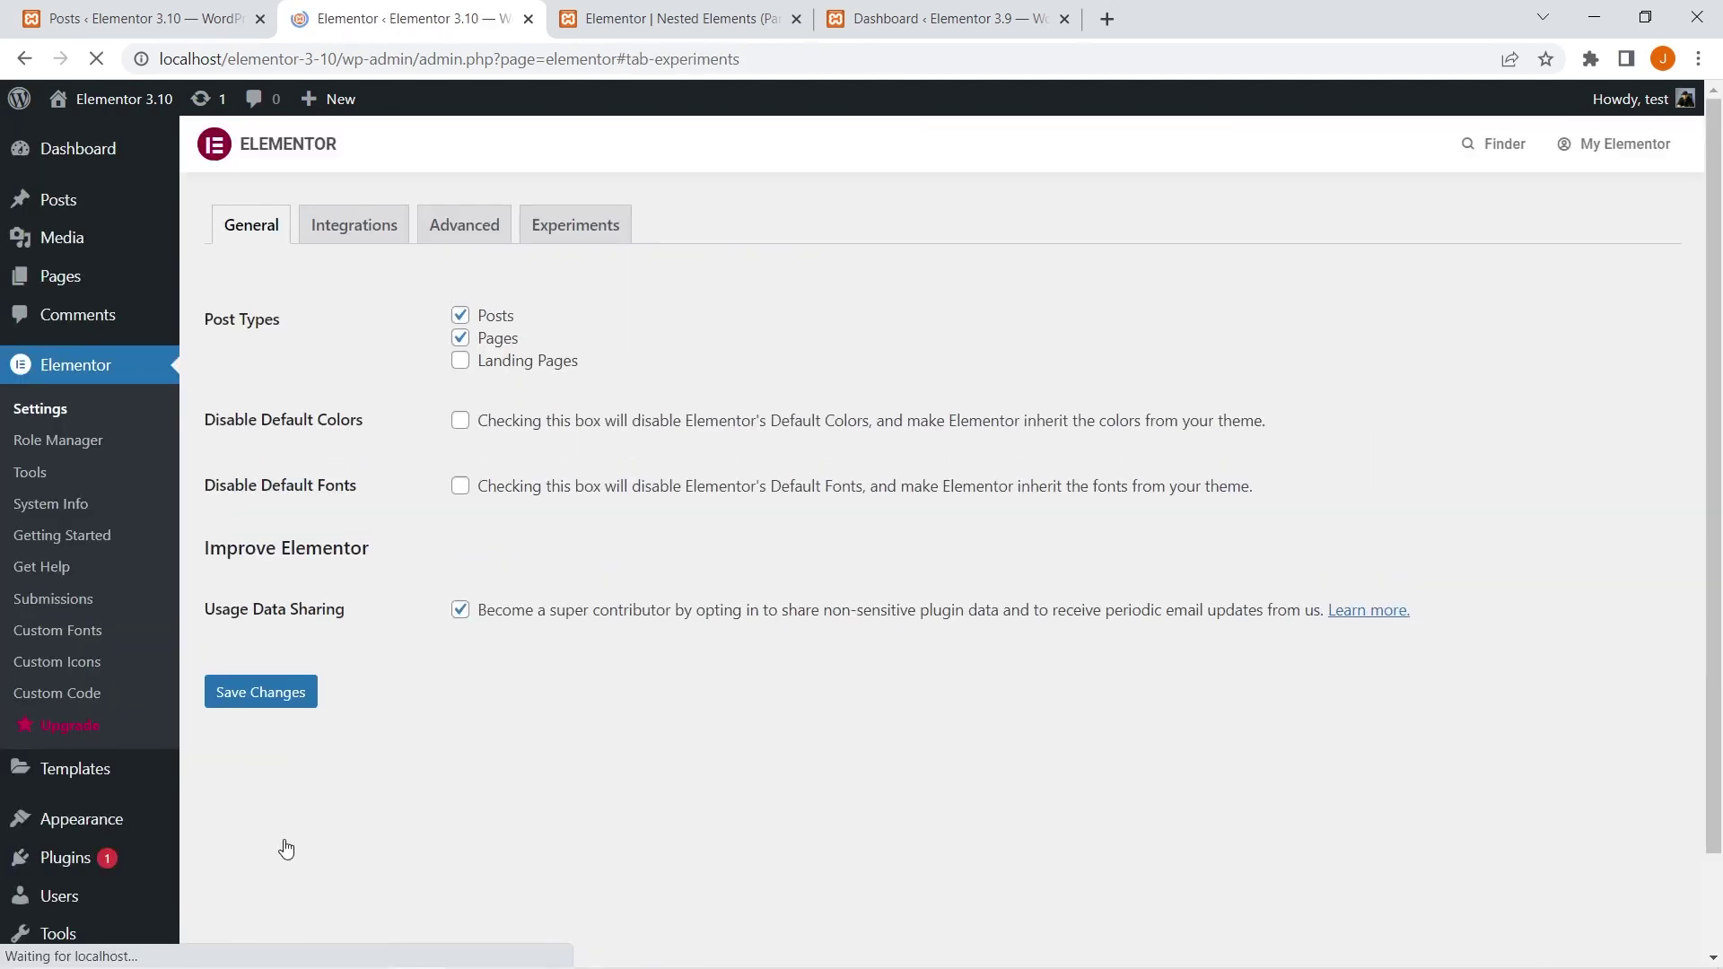
scroll(385, 673, down, 4)
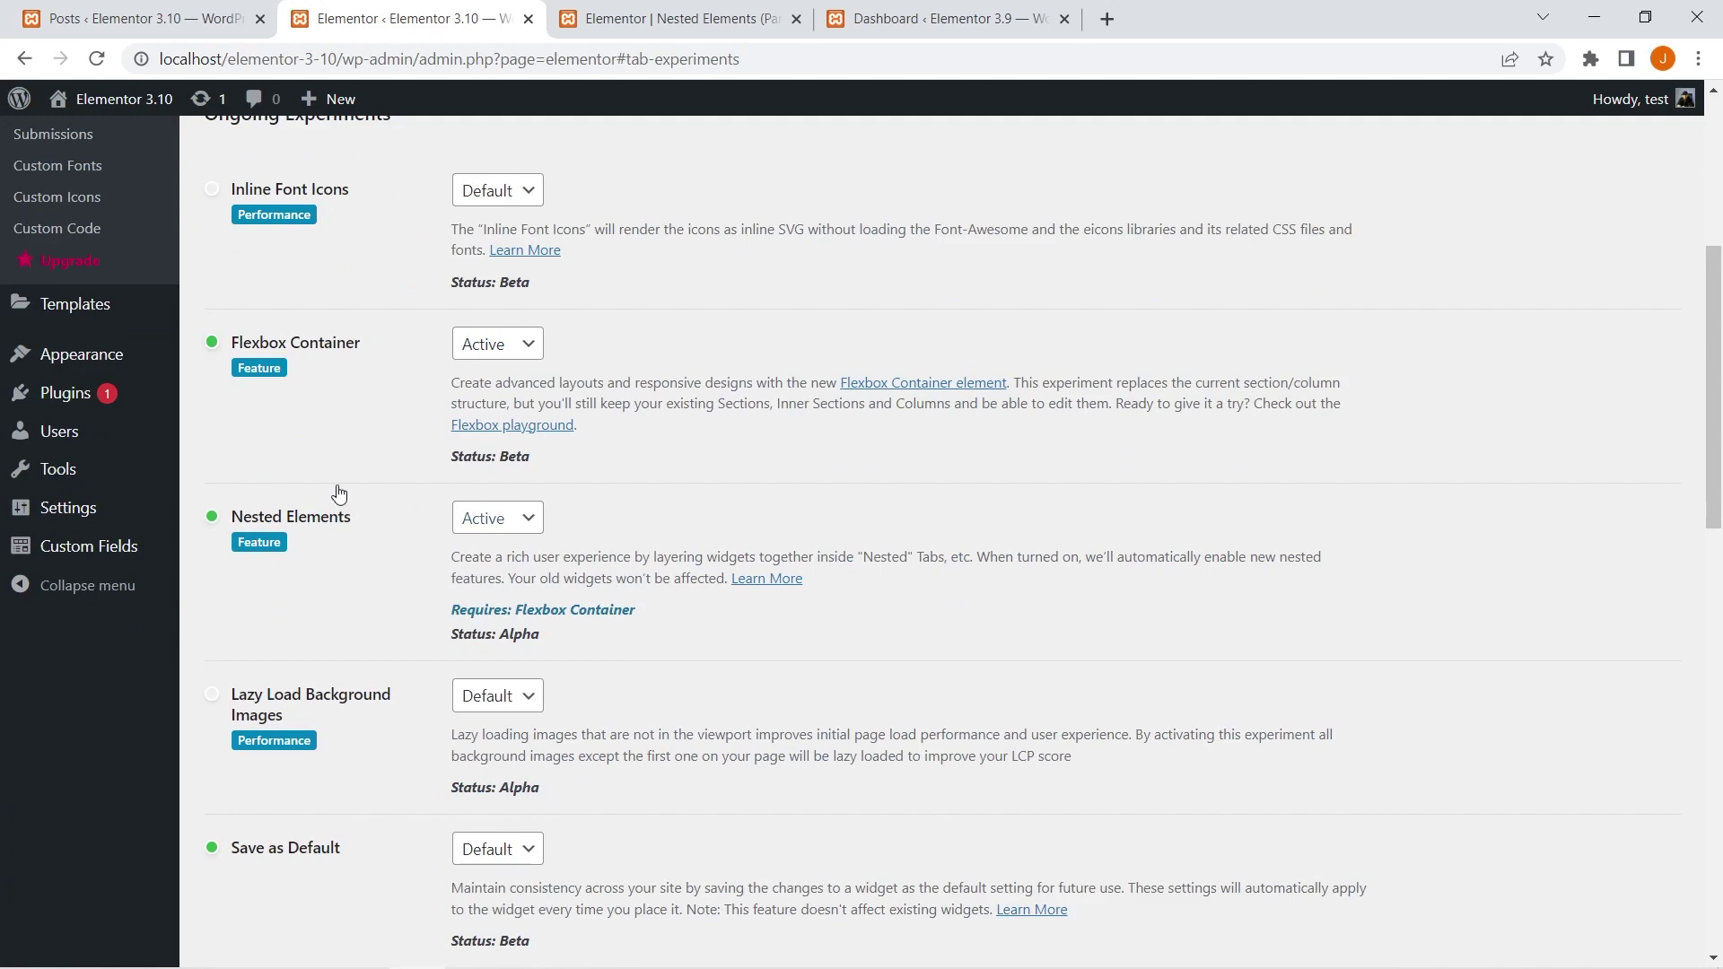
triple_click(549, 610)
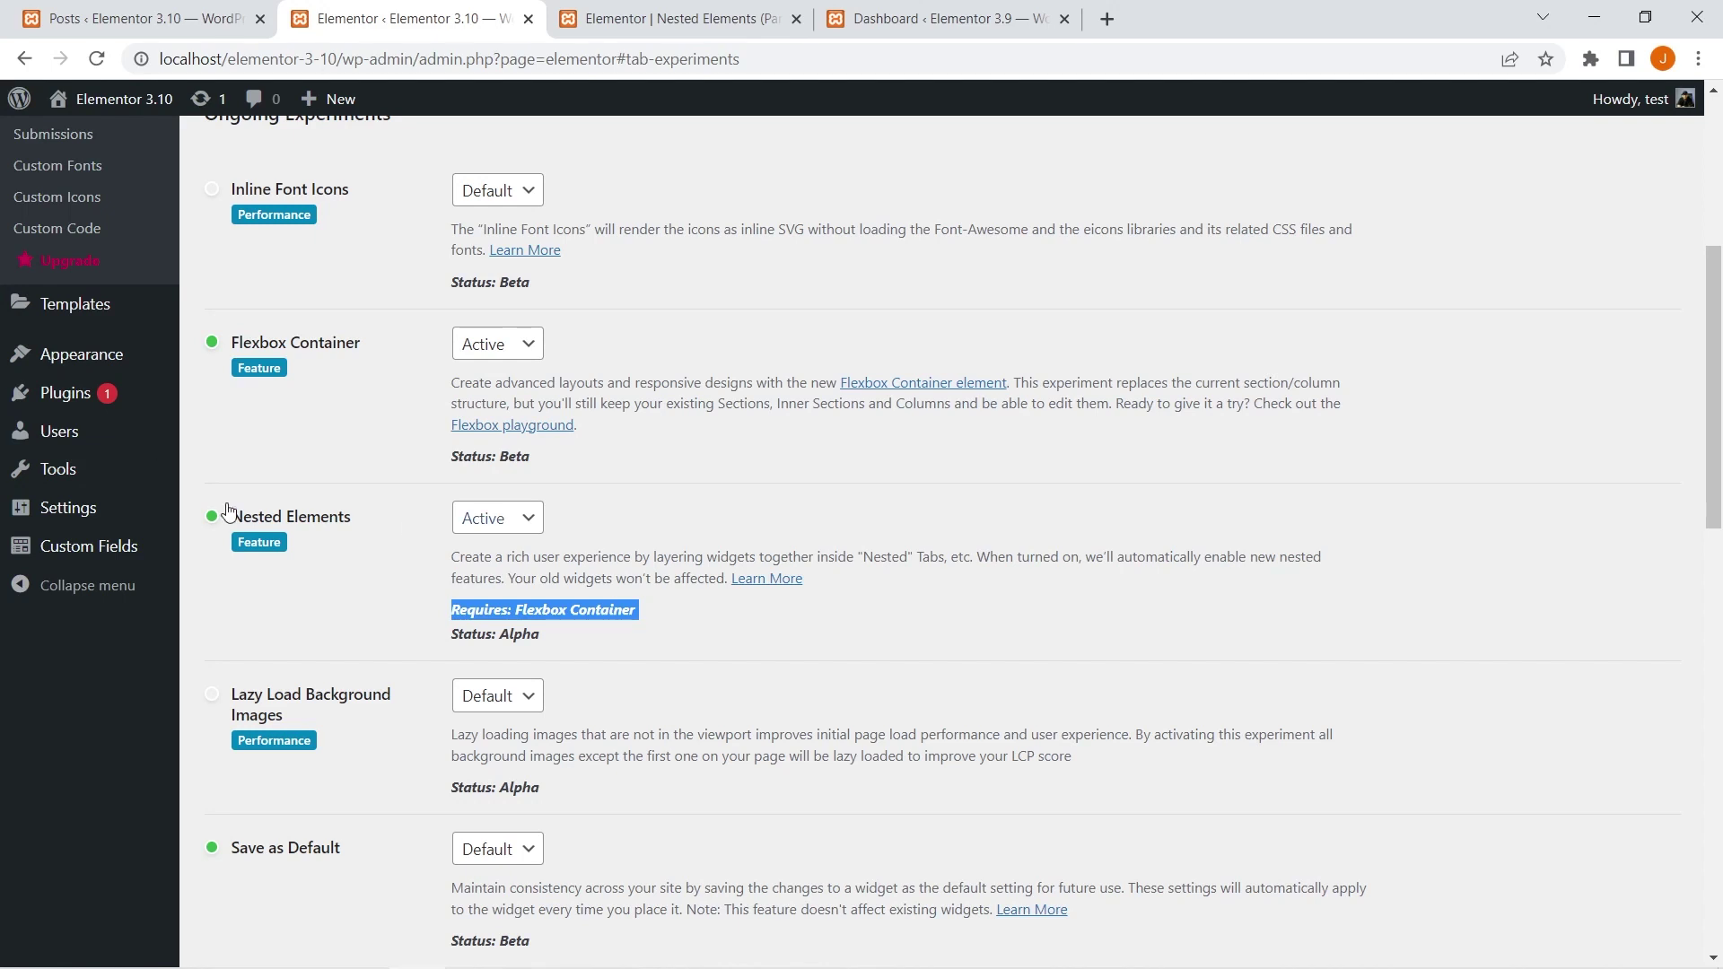
From the Posts list, open the draft "Nested Elements Part 2 (Tabs)" for editing with Elementor in a new browser tab
click(124, 20)
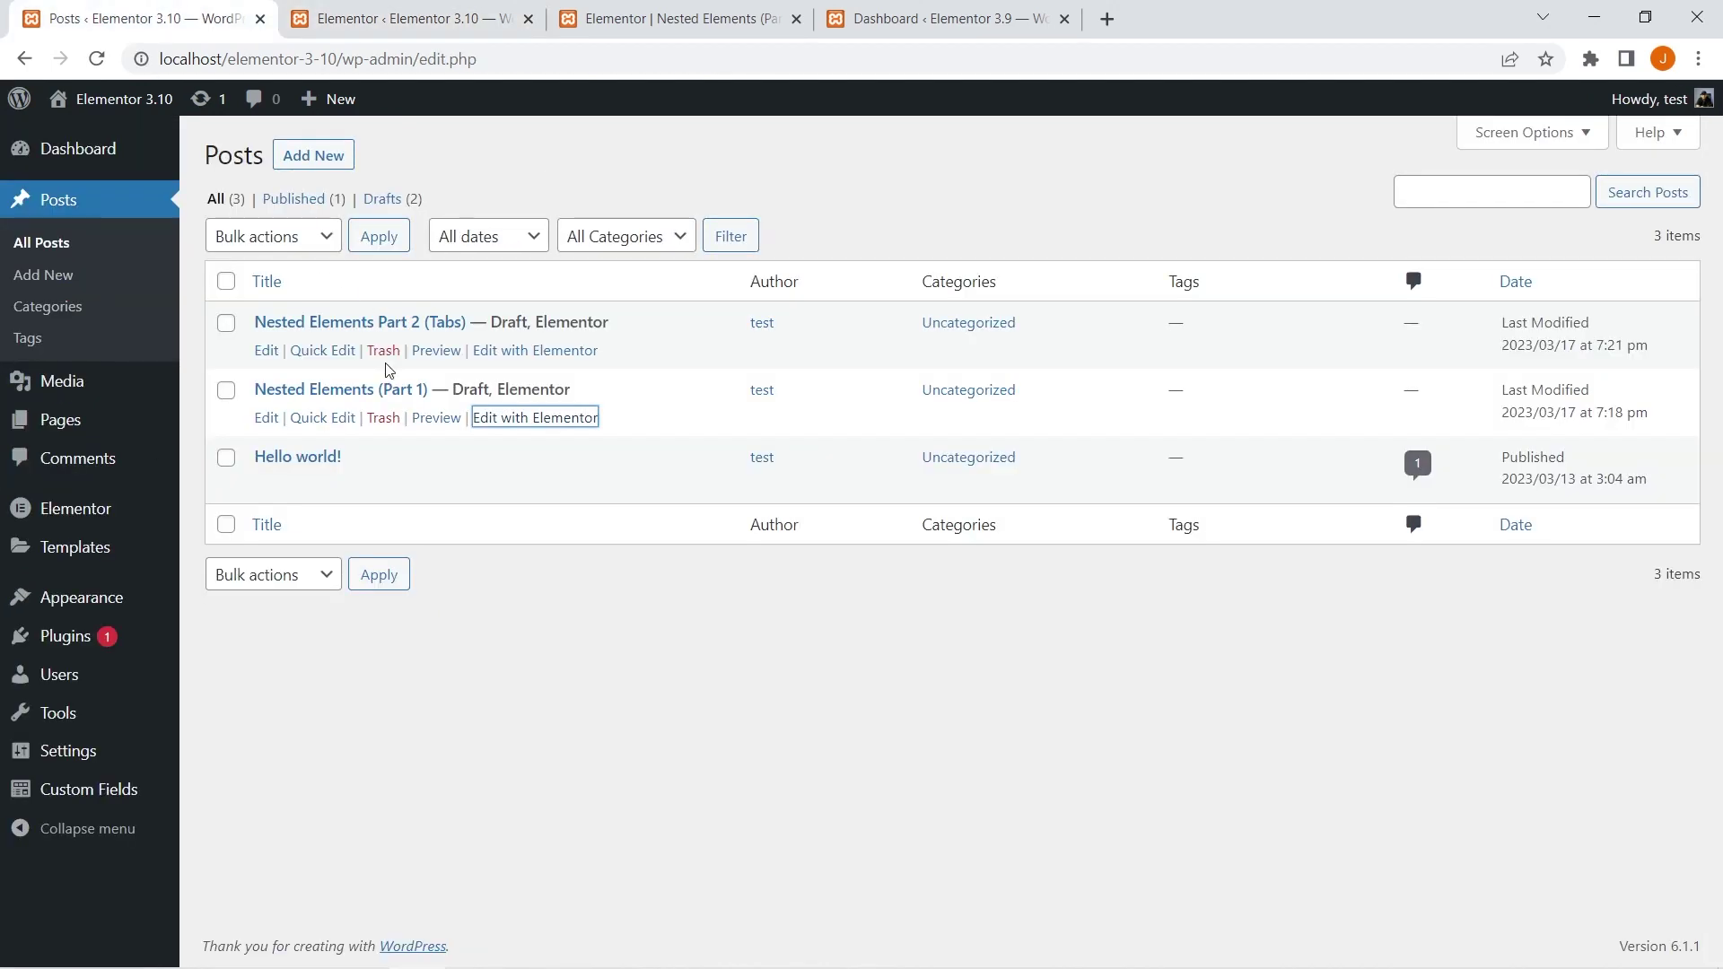
right_click(535, 350)
click(618, 360)
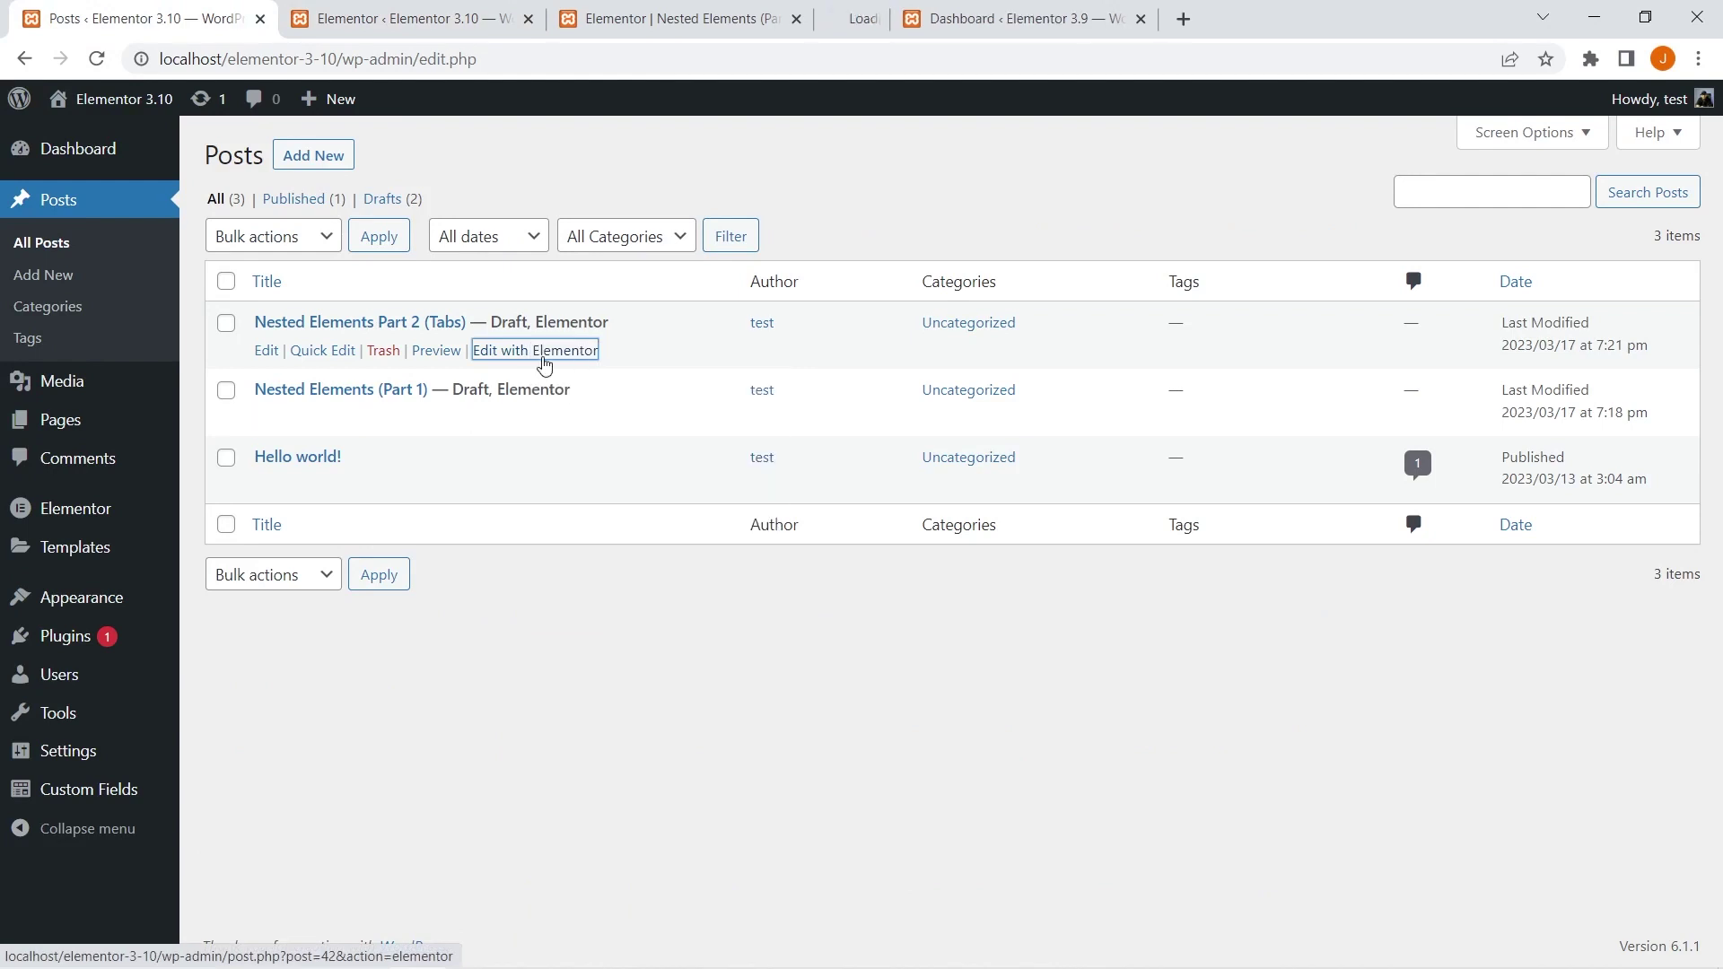
click(952, 9)
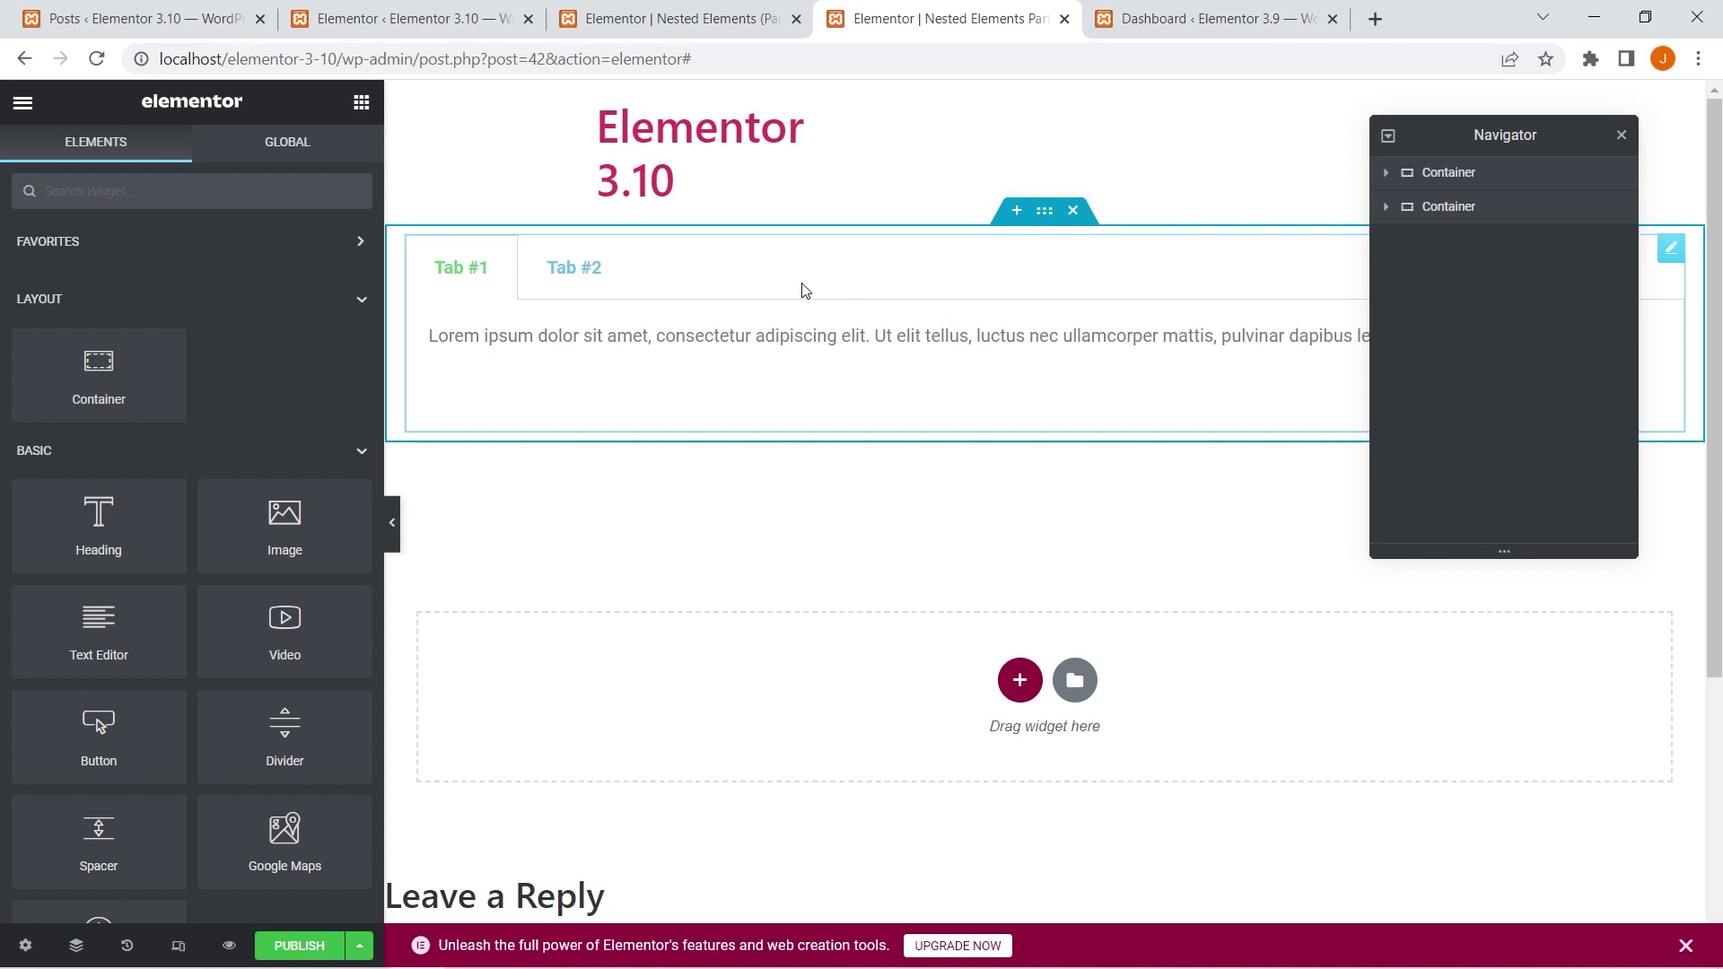
Expand the first container in the Navigator and select the old Tabs widget inside it
click(1412, 180)
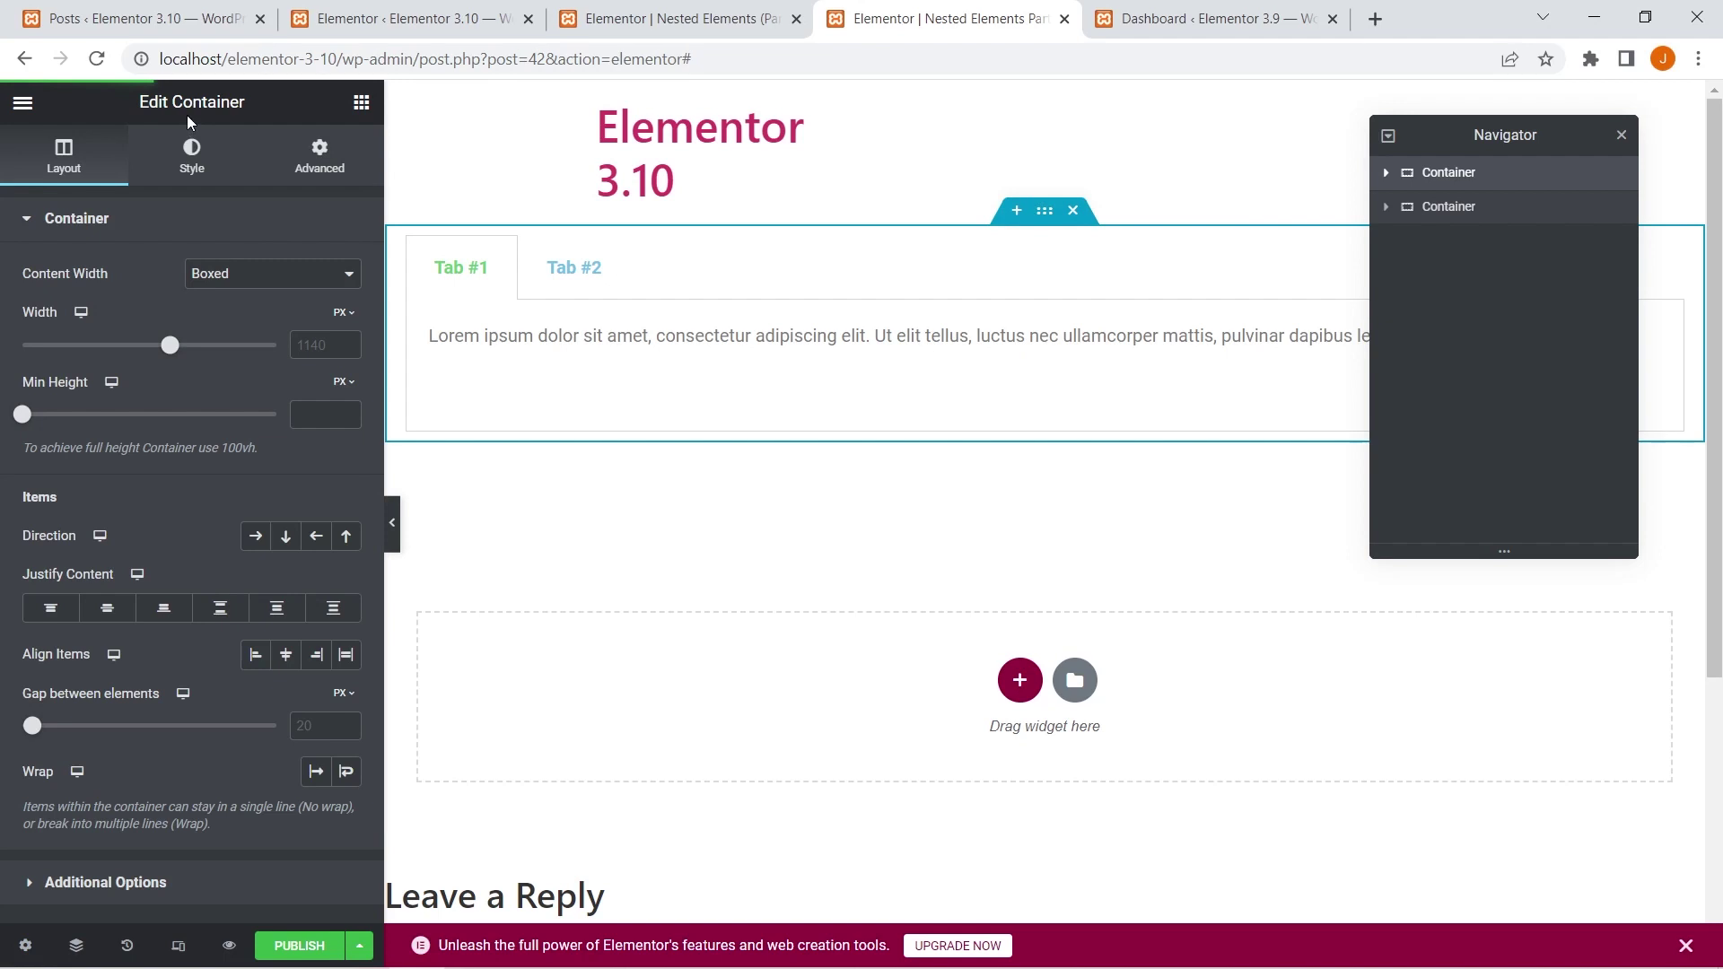
click(1386, 173)
click(1434, 211)
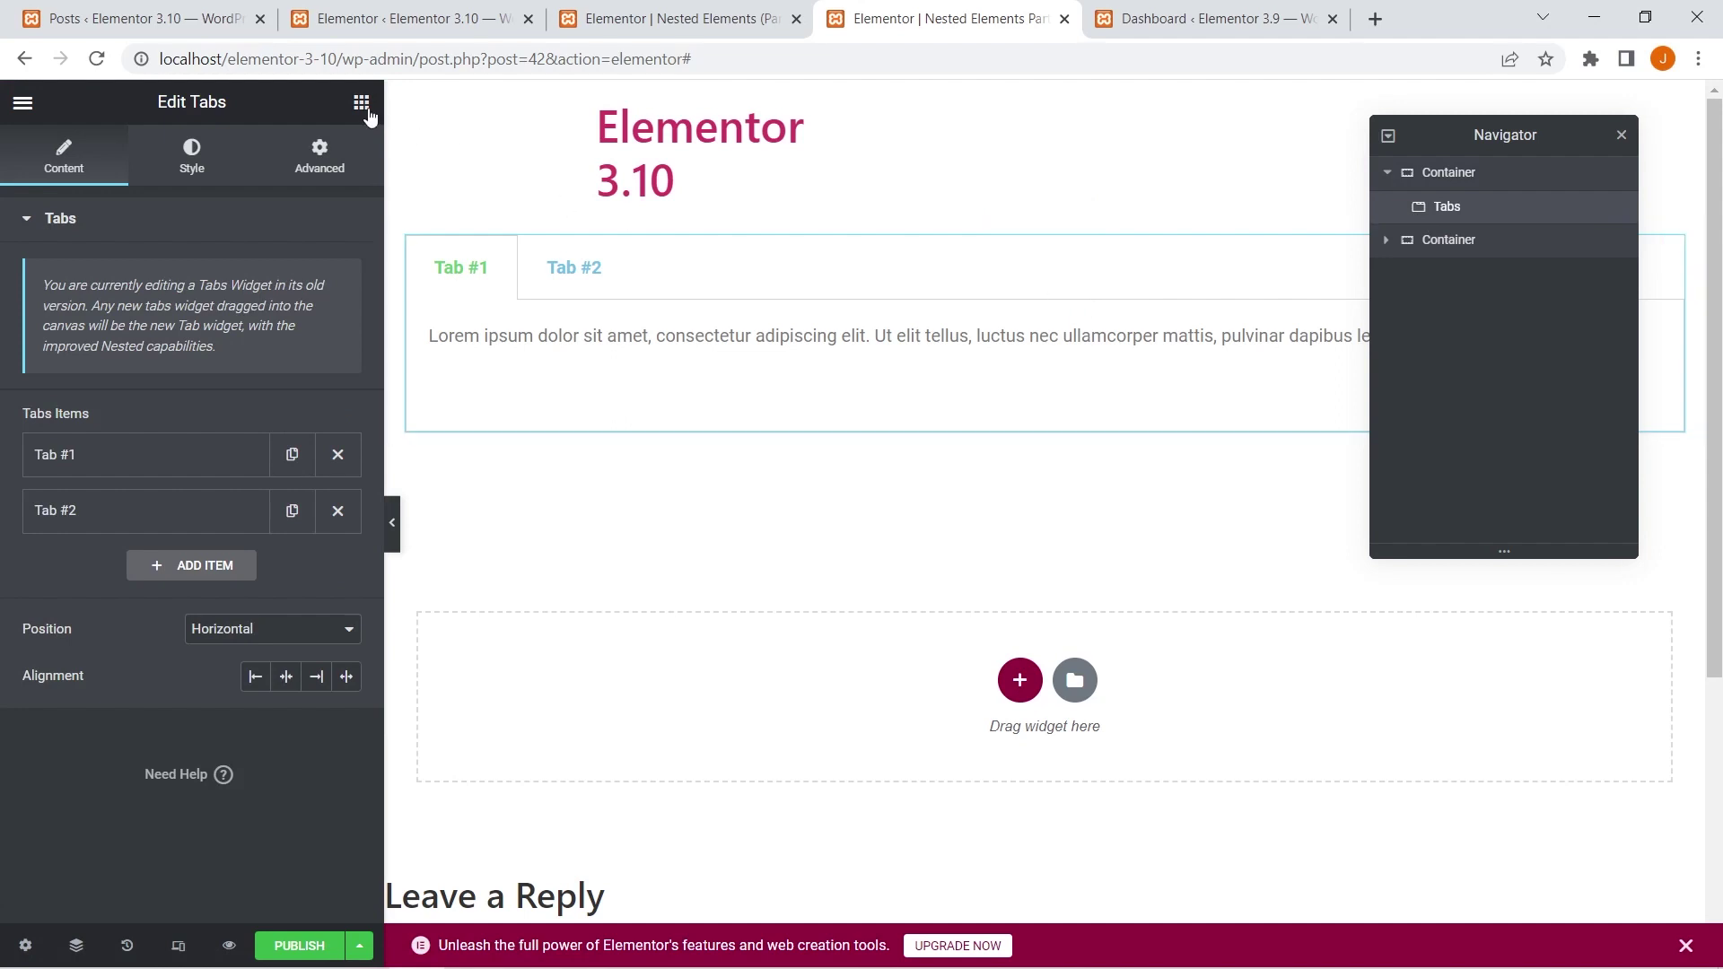
Search the widgets for "tabs" and add a new Tabs widget to the empty area below the old one
click(362, 103)
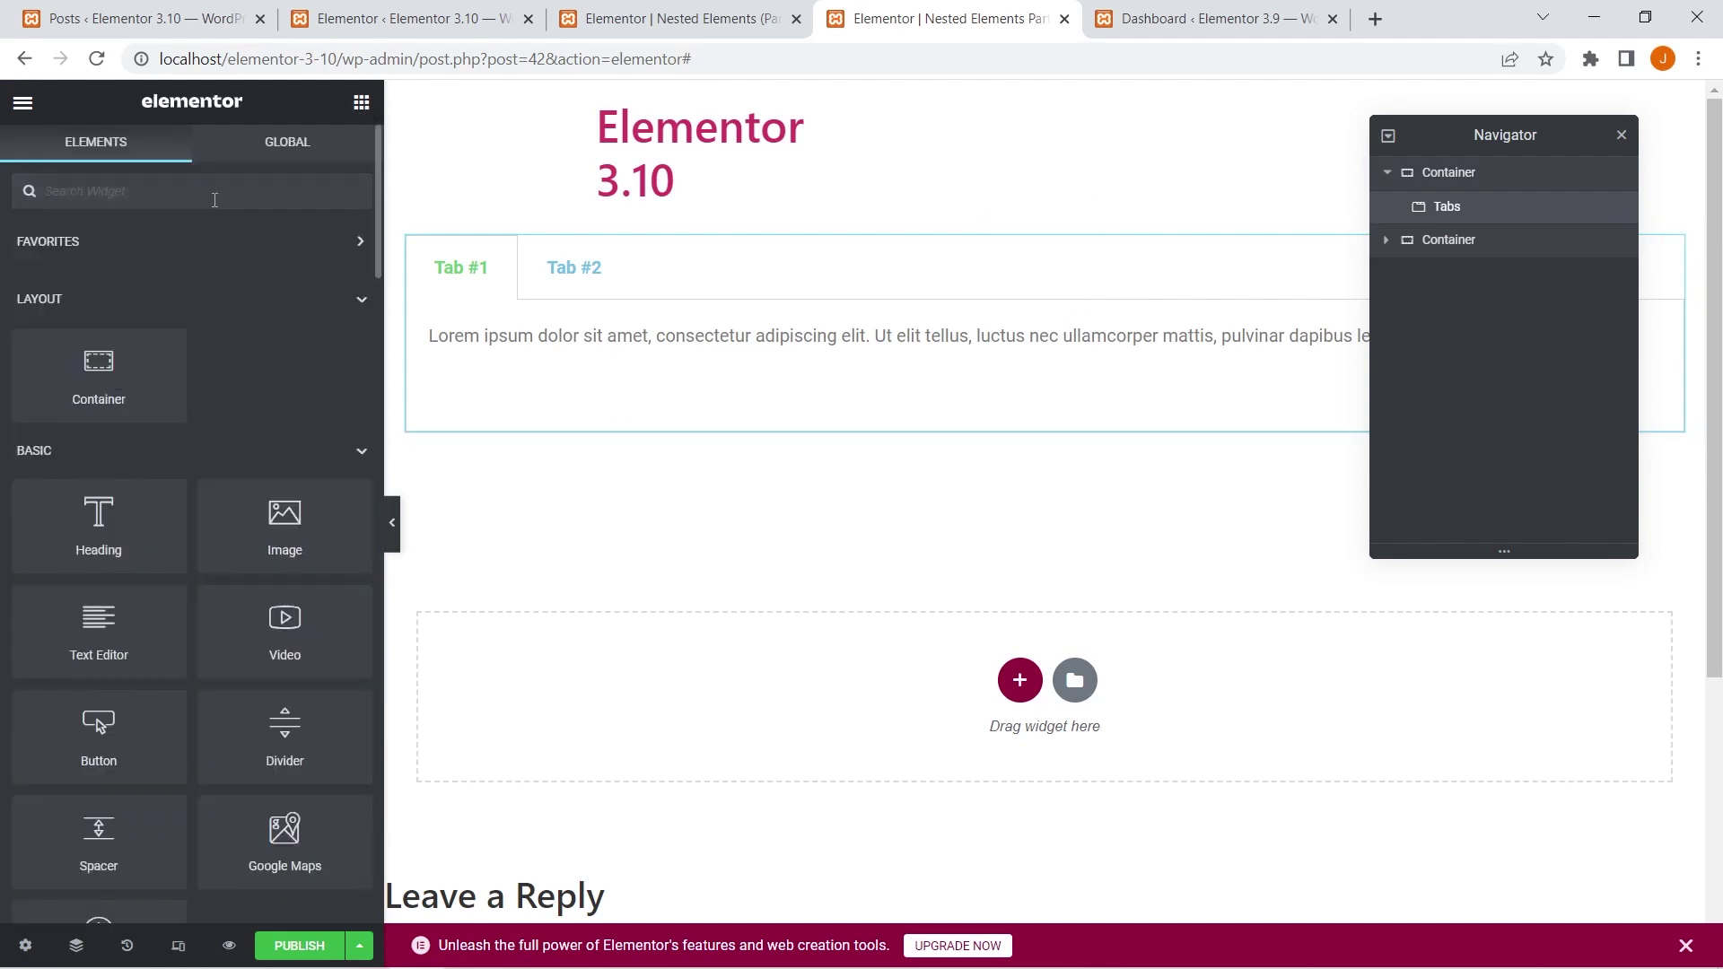
click(215, 199)
text(tabs)
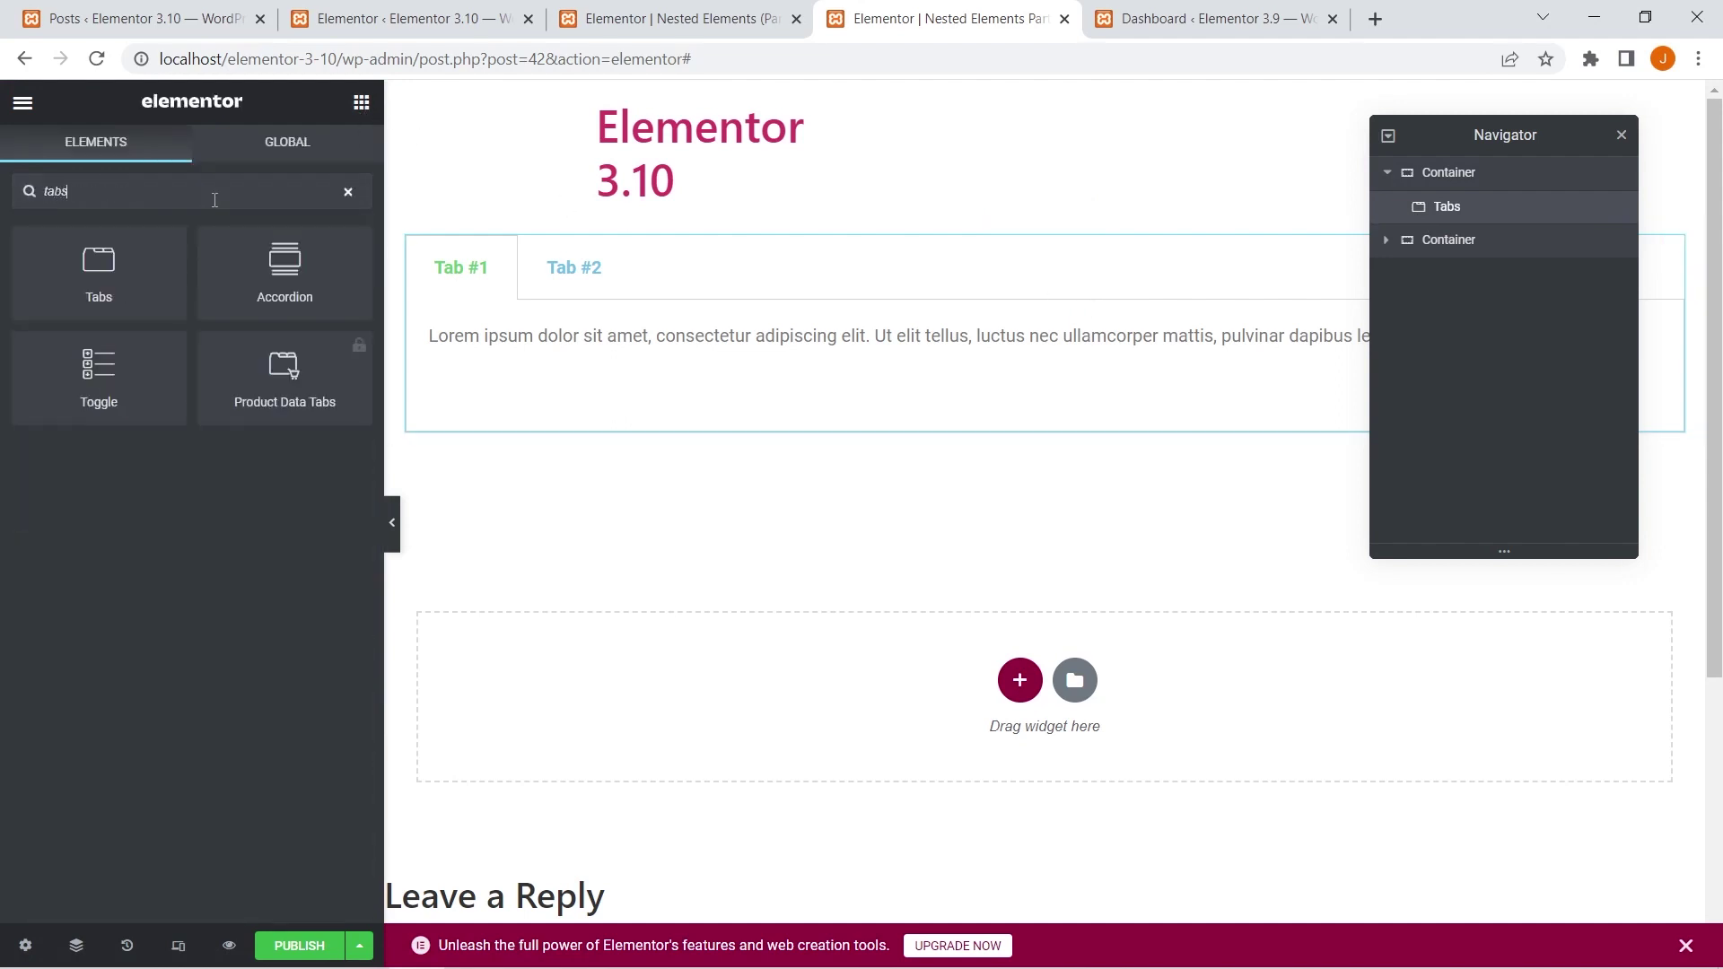
drag(99, 269, 692, 700)
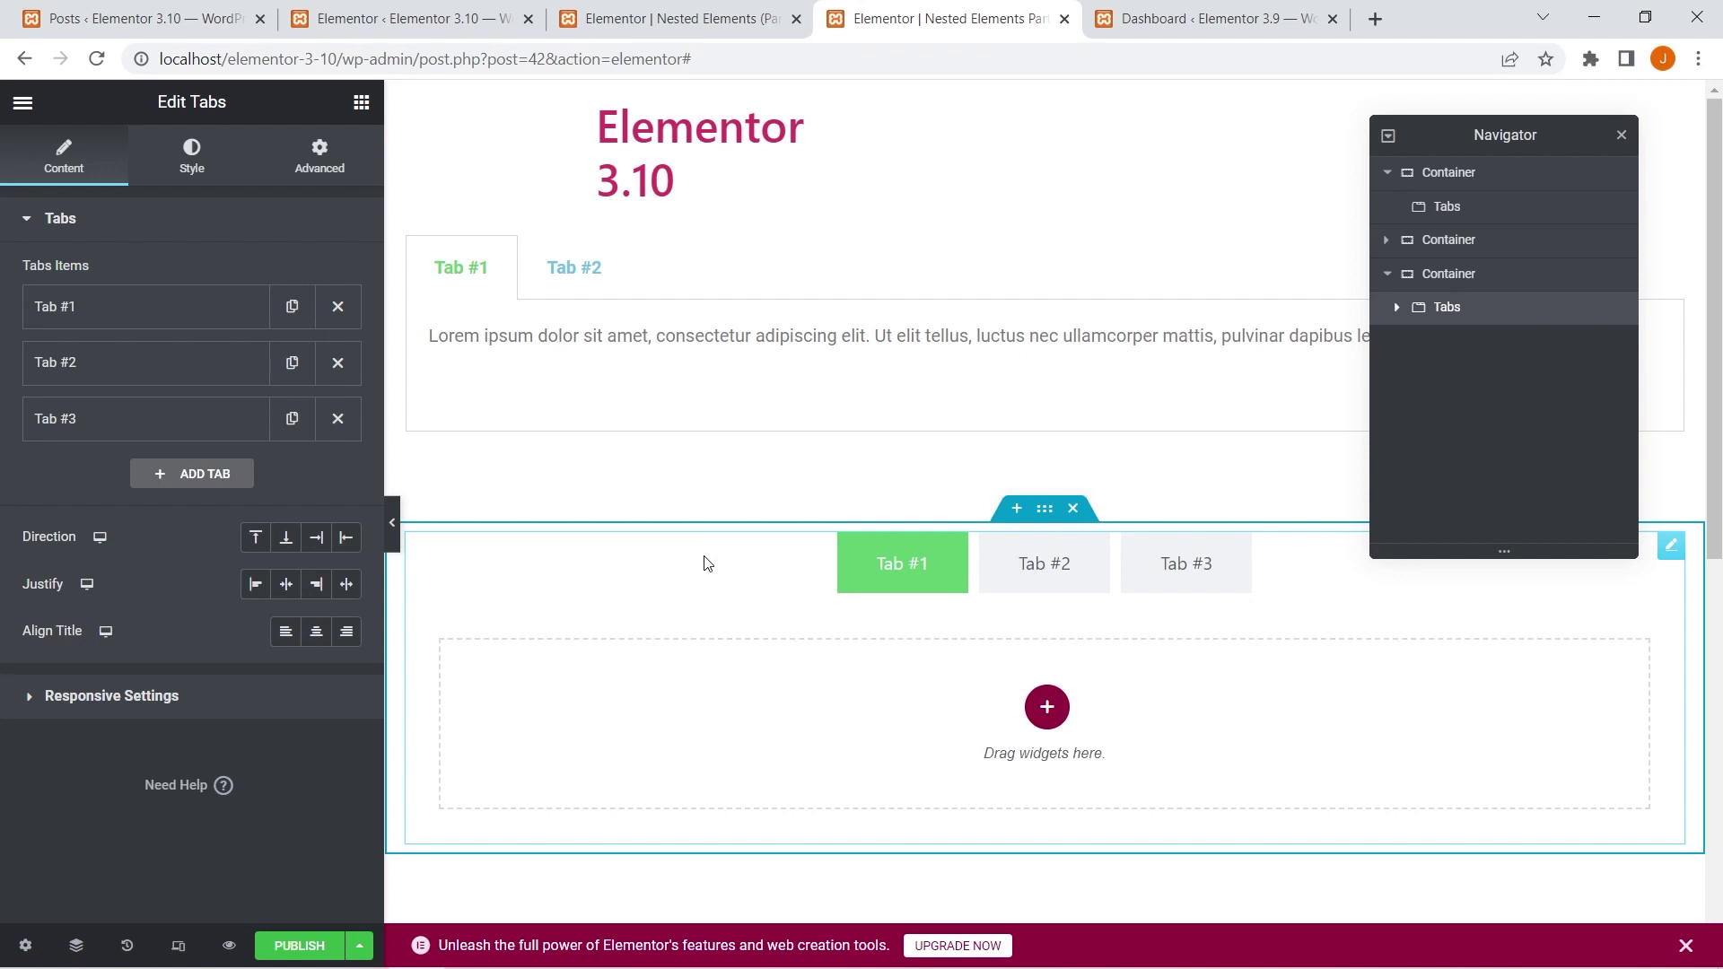
Review the old Tabs widget's tab title and description fields, then its style and advanced options
click(443, 268)
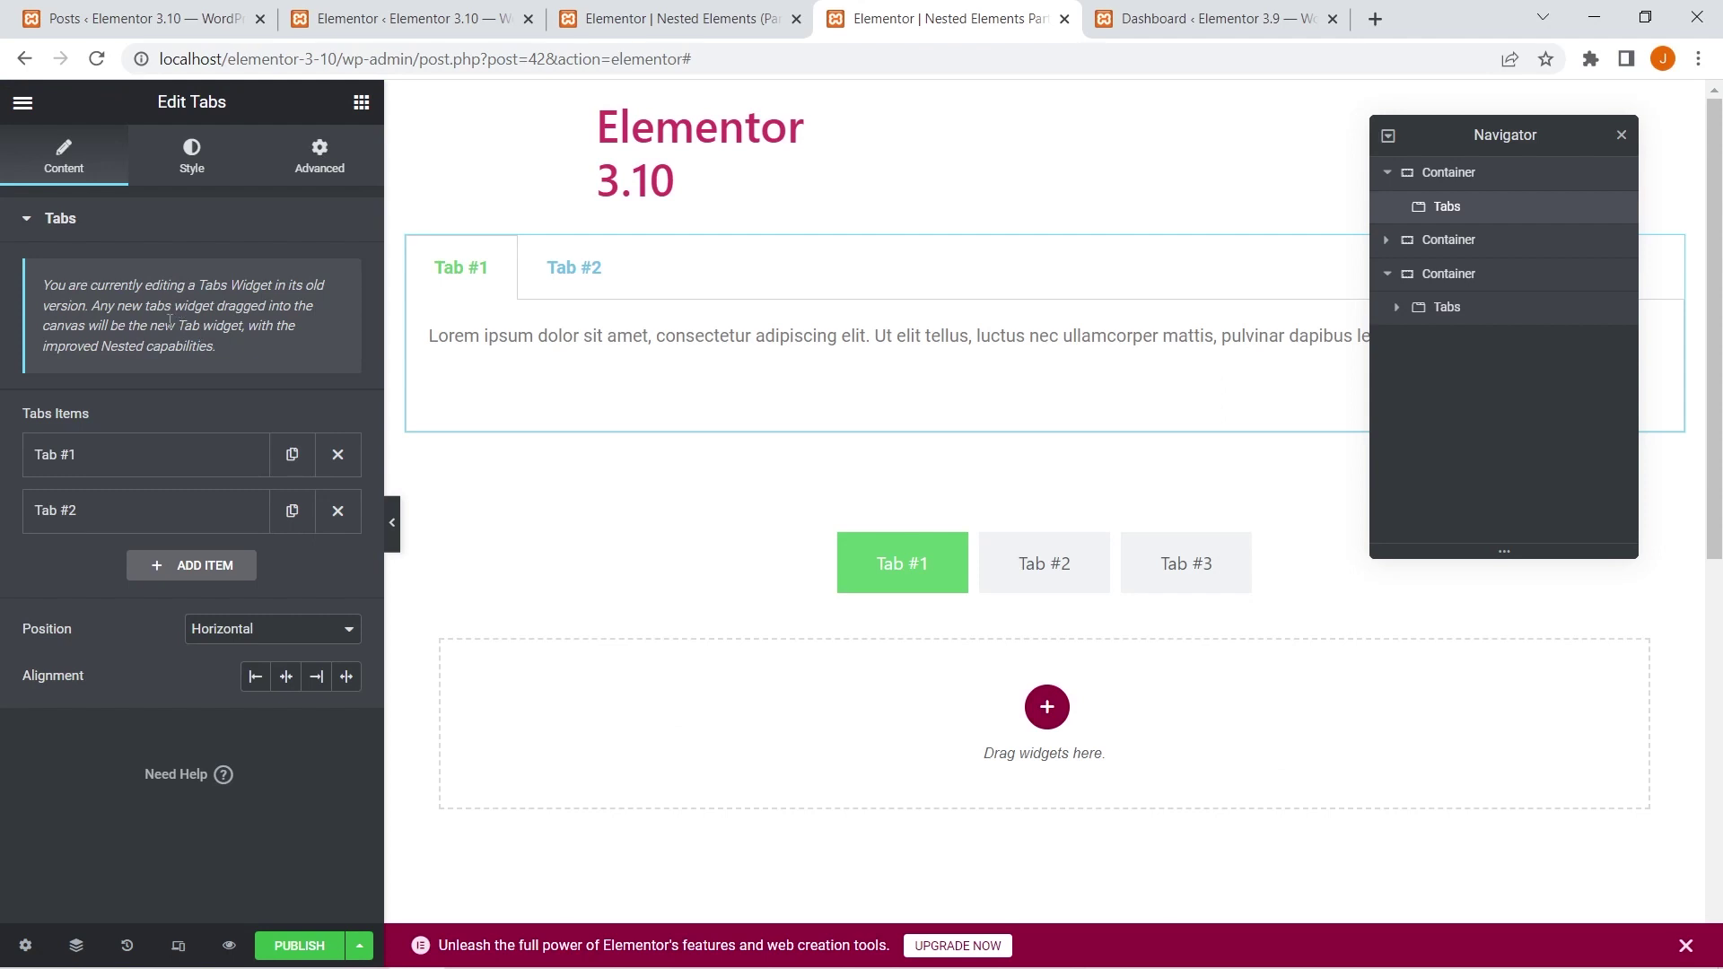
click(108, 455)
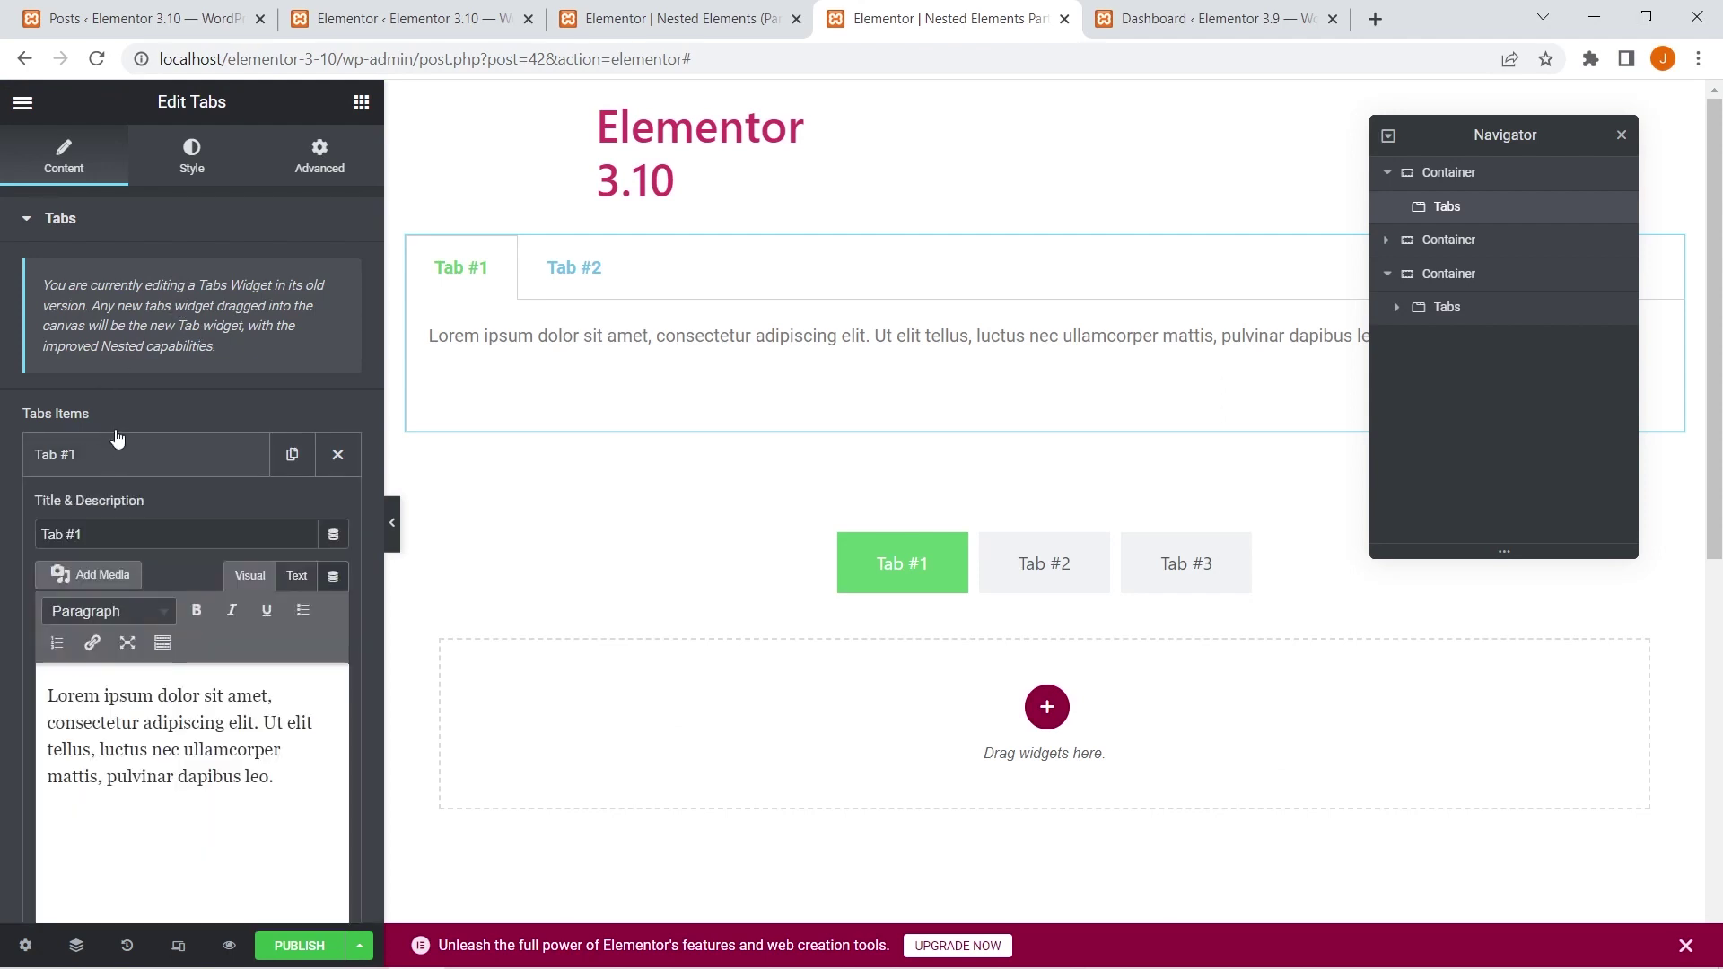
double_click(61, 535)
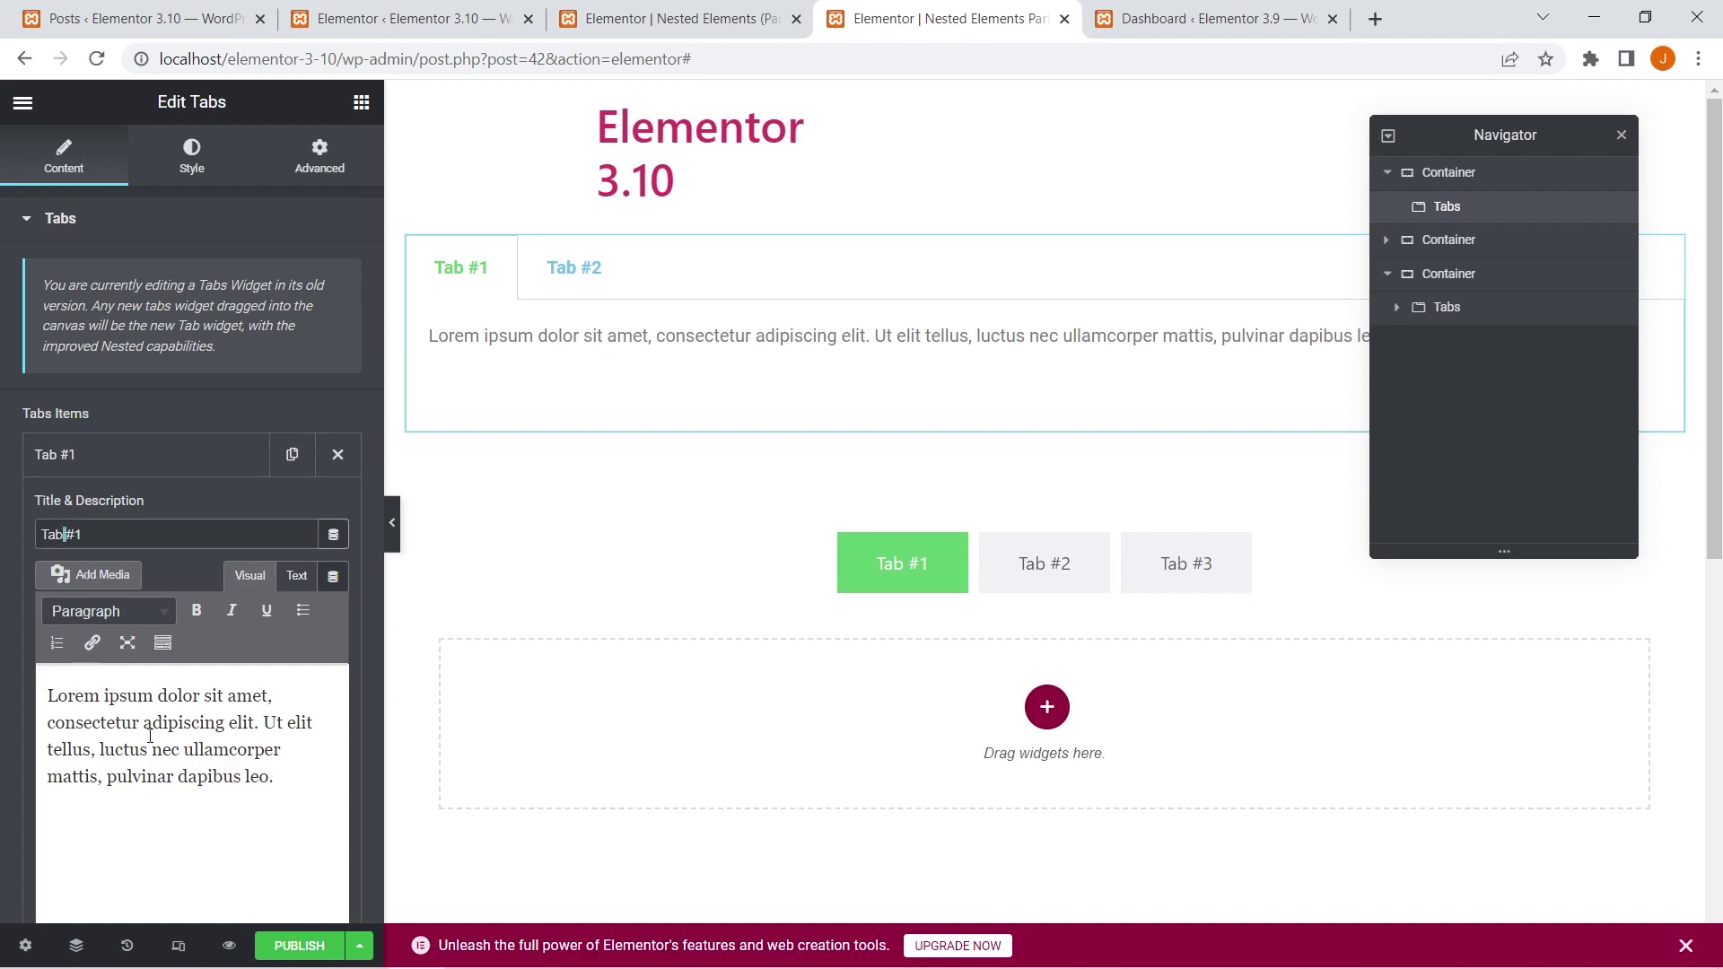
click(192, 157)
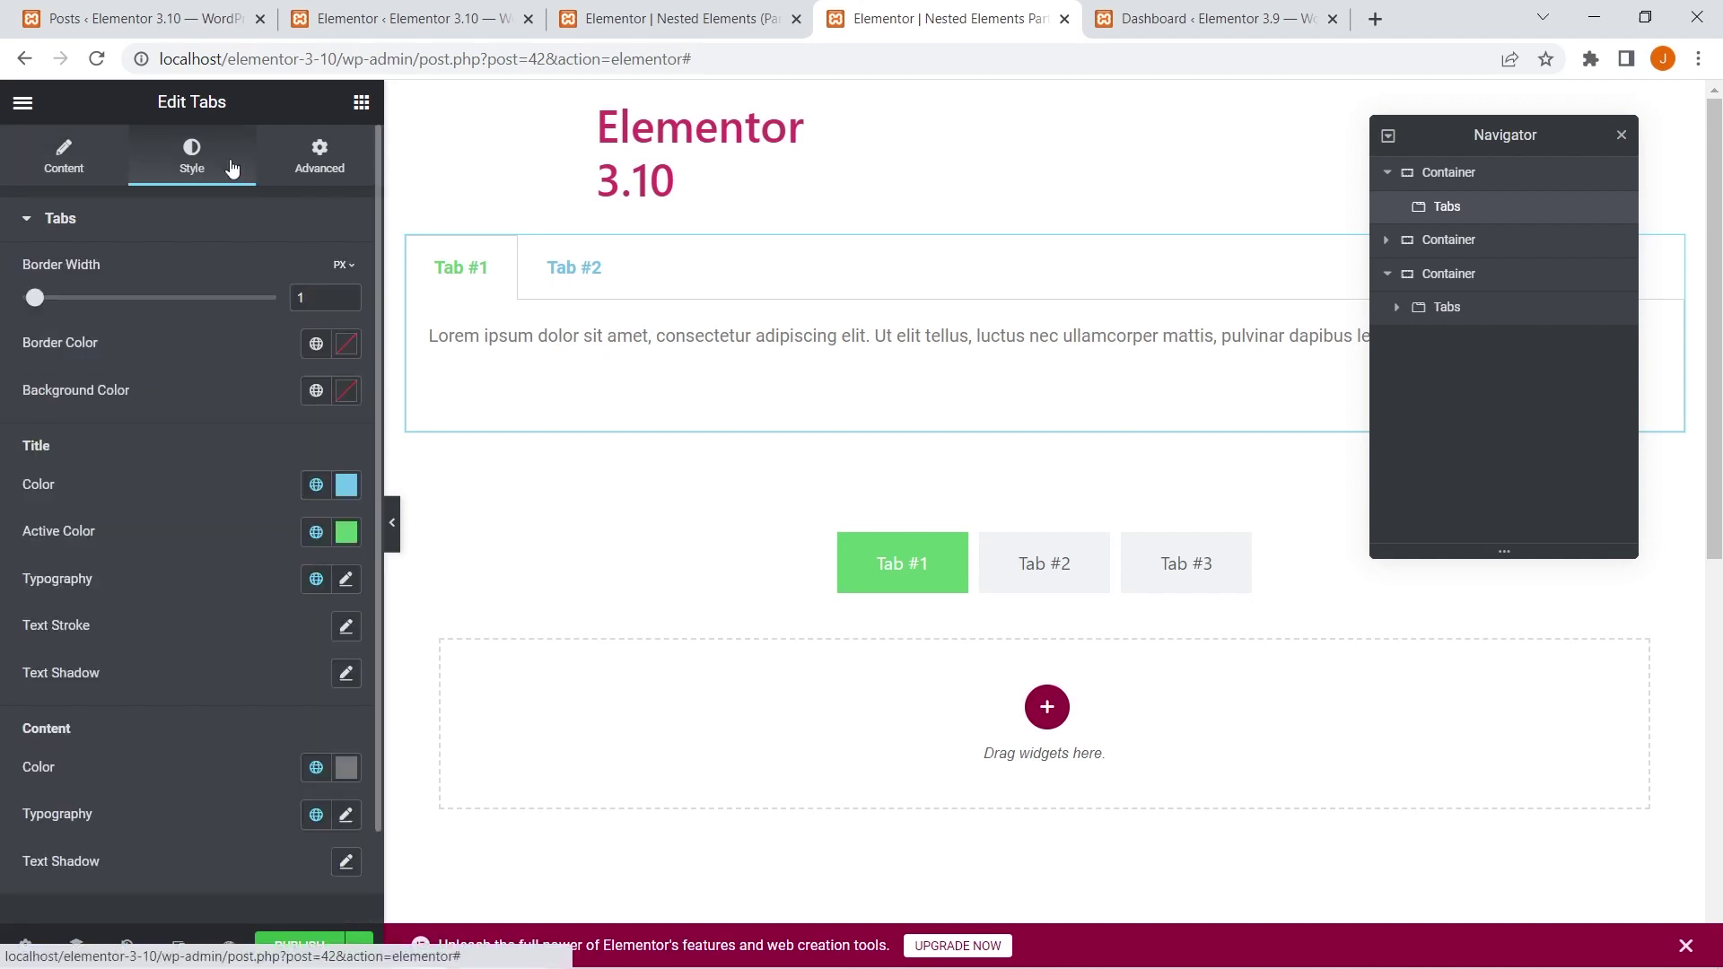
click(308, 169)
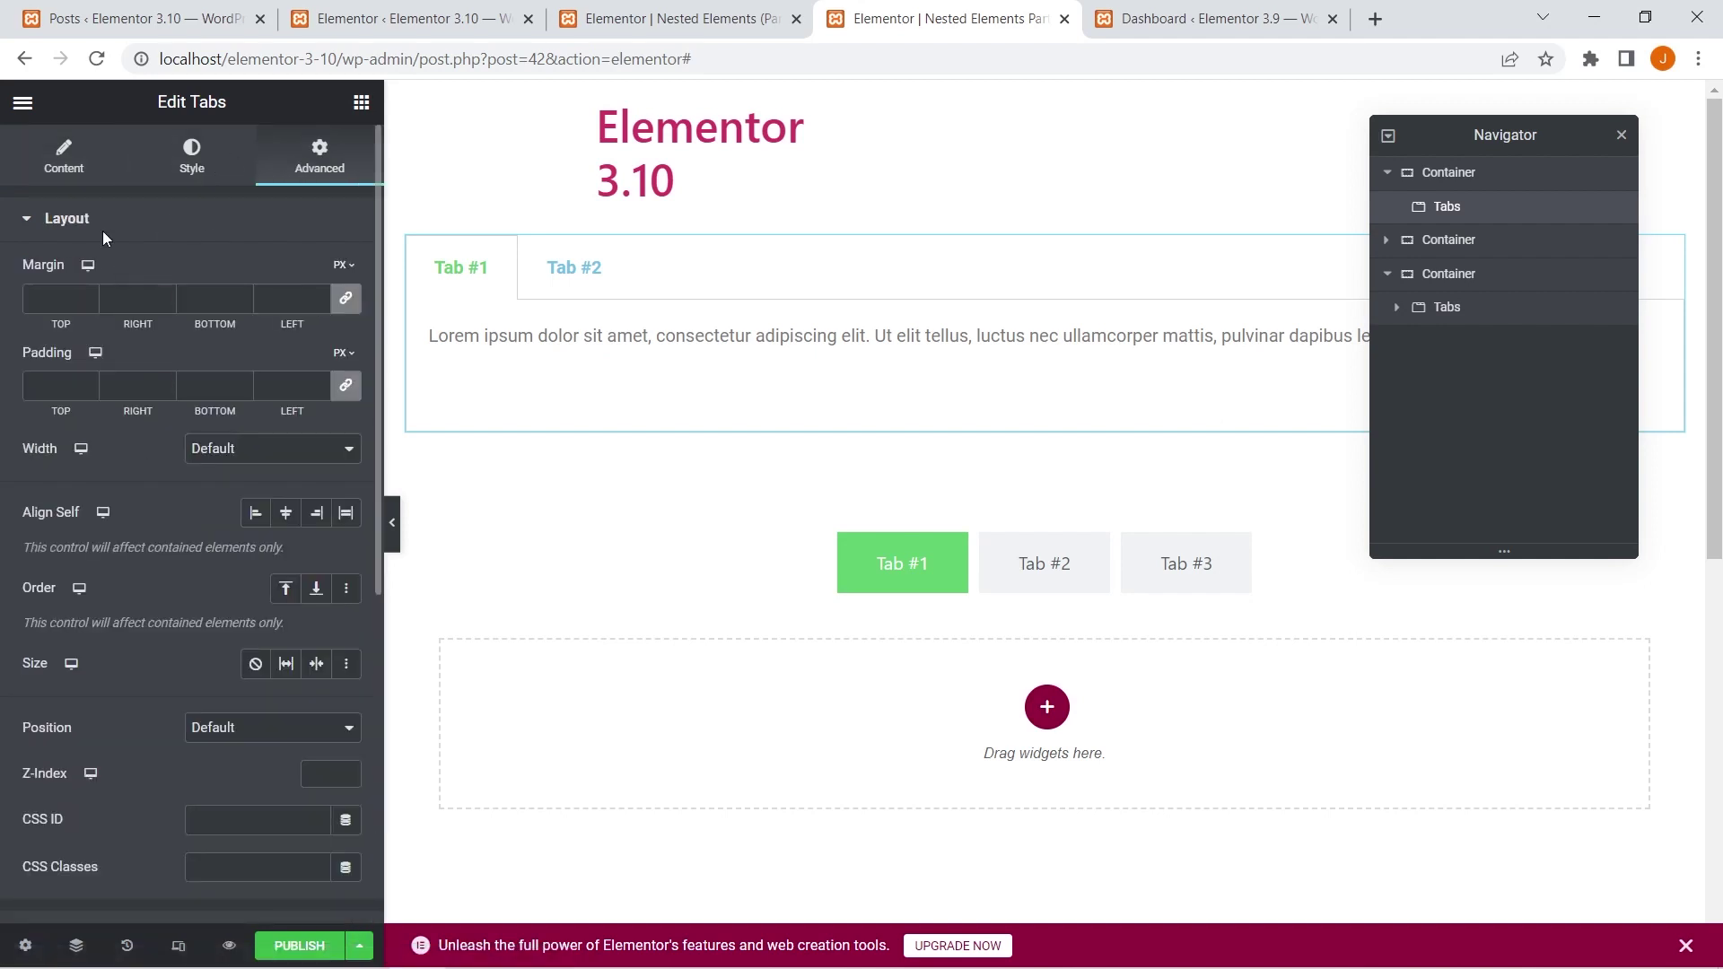
Examine the old widget's Tab #1 title and text content again and compare them with its title and content styling options
click(72, 159)
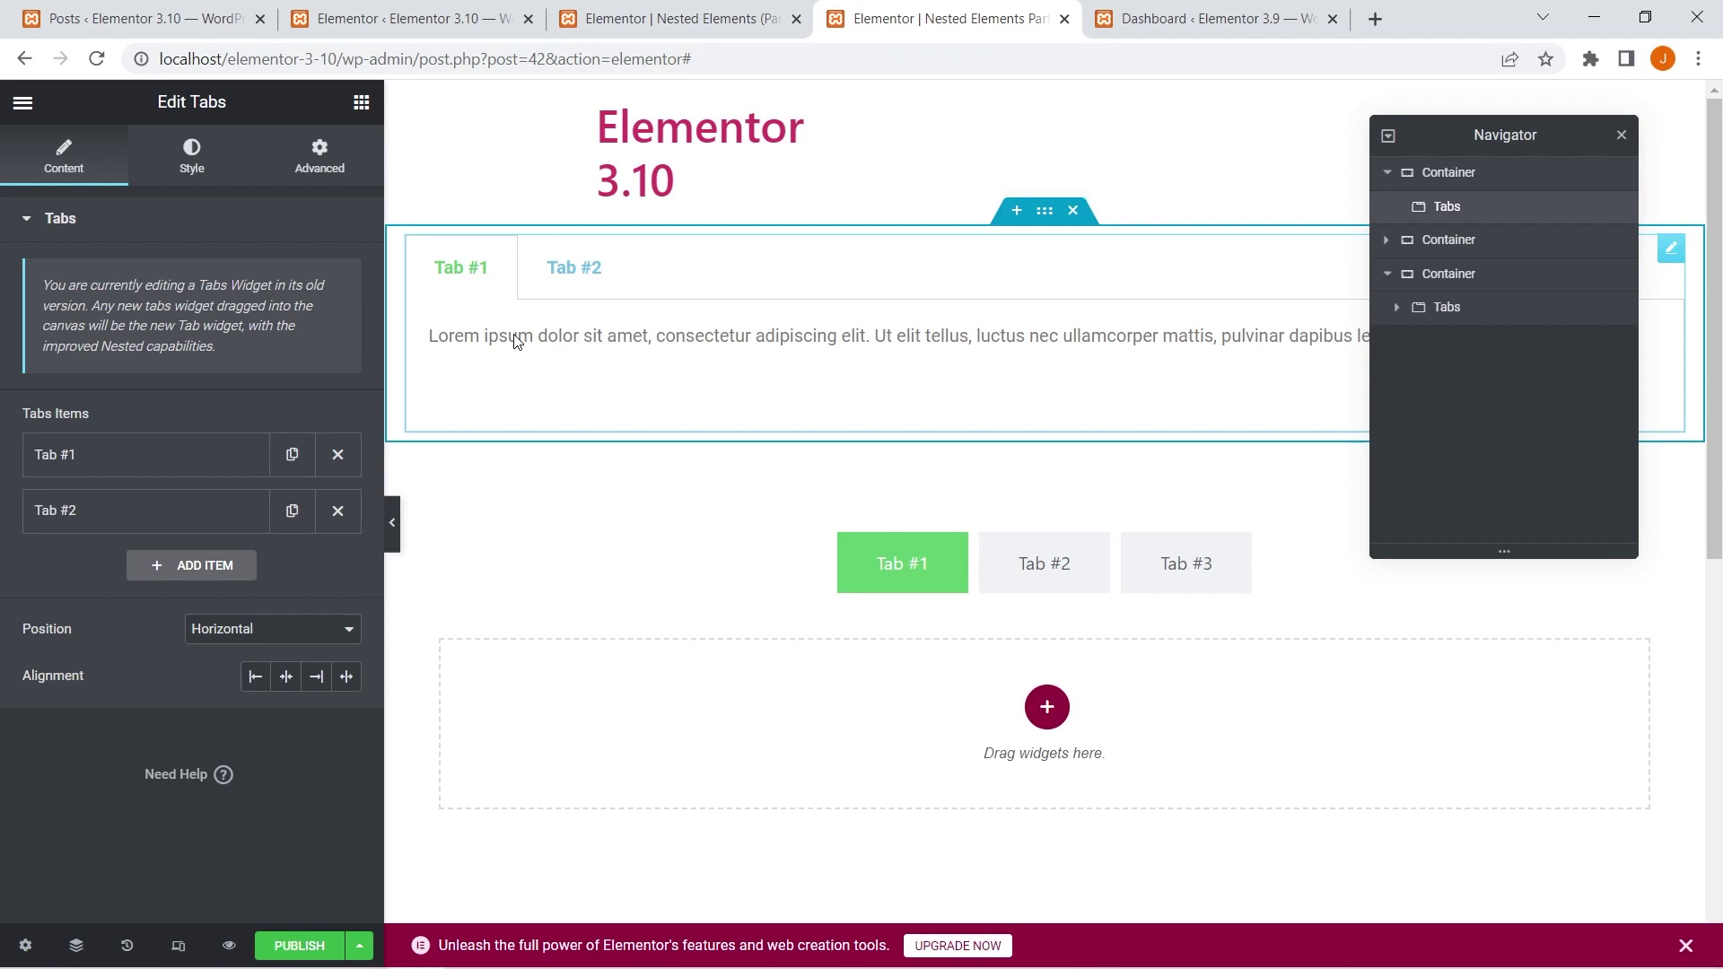
click(58, 458)
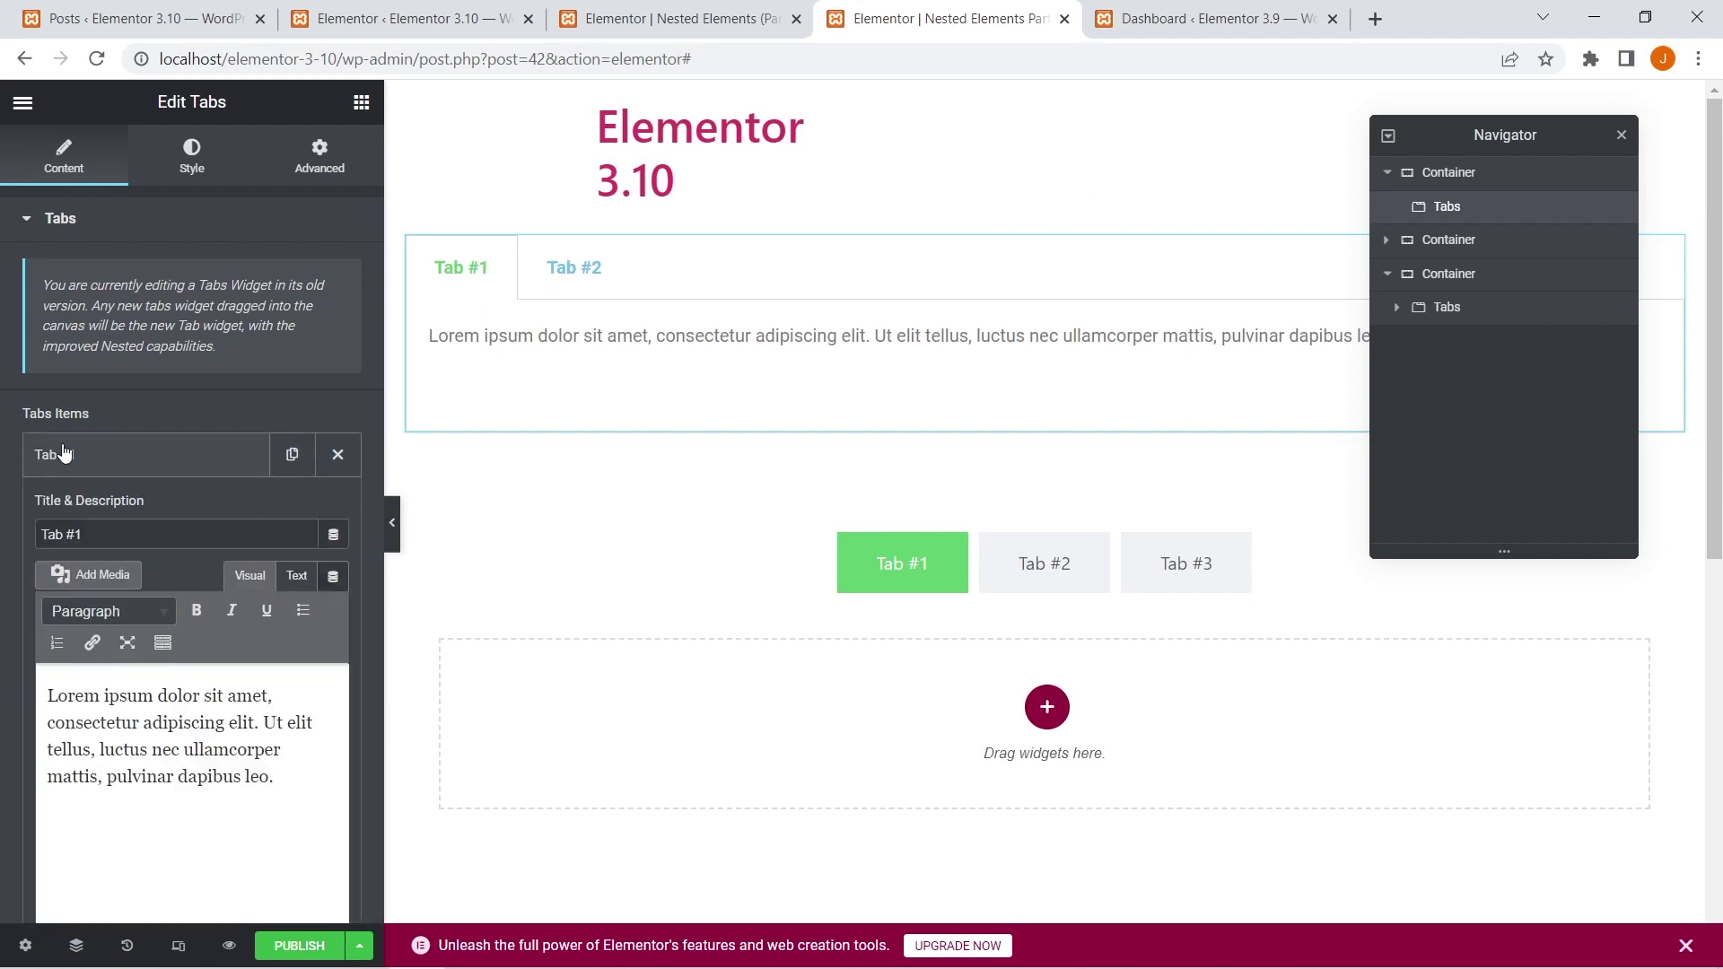
triple_click(70, 535)
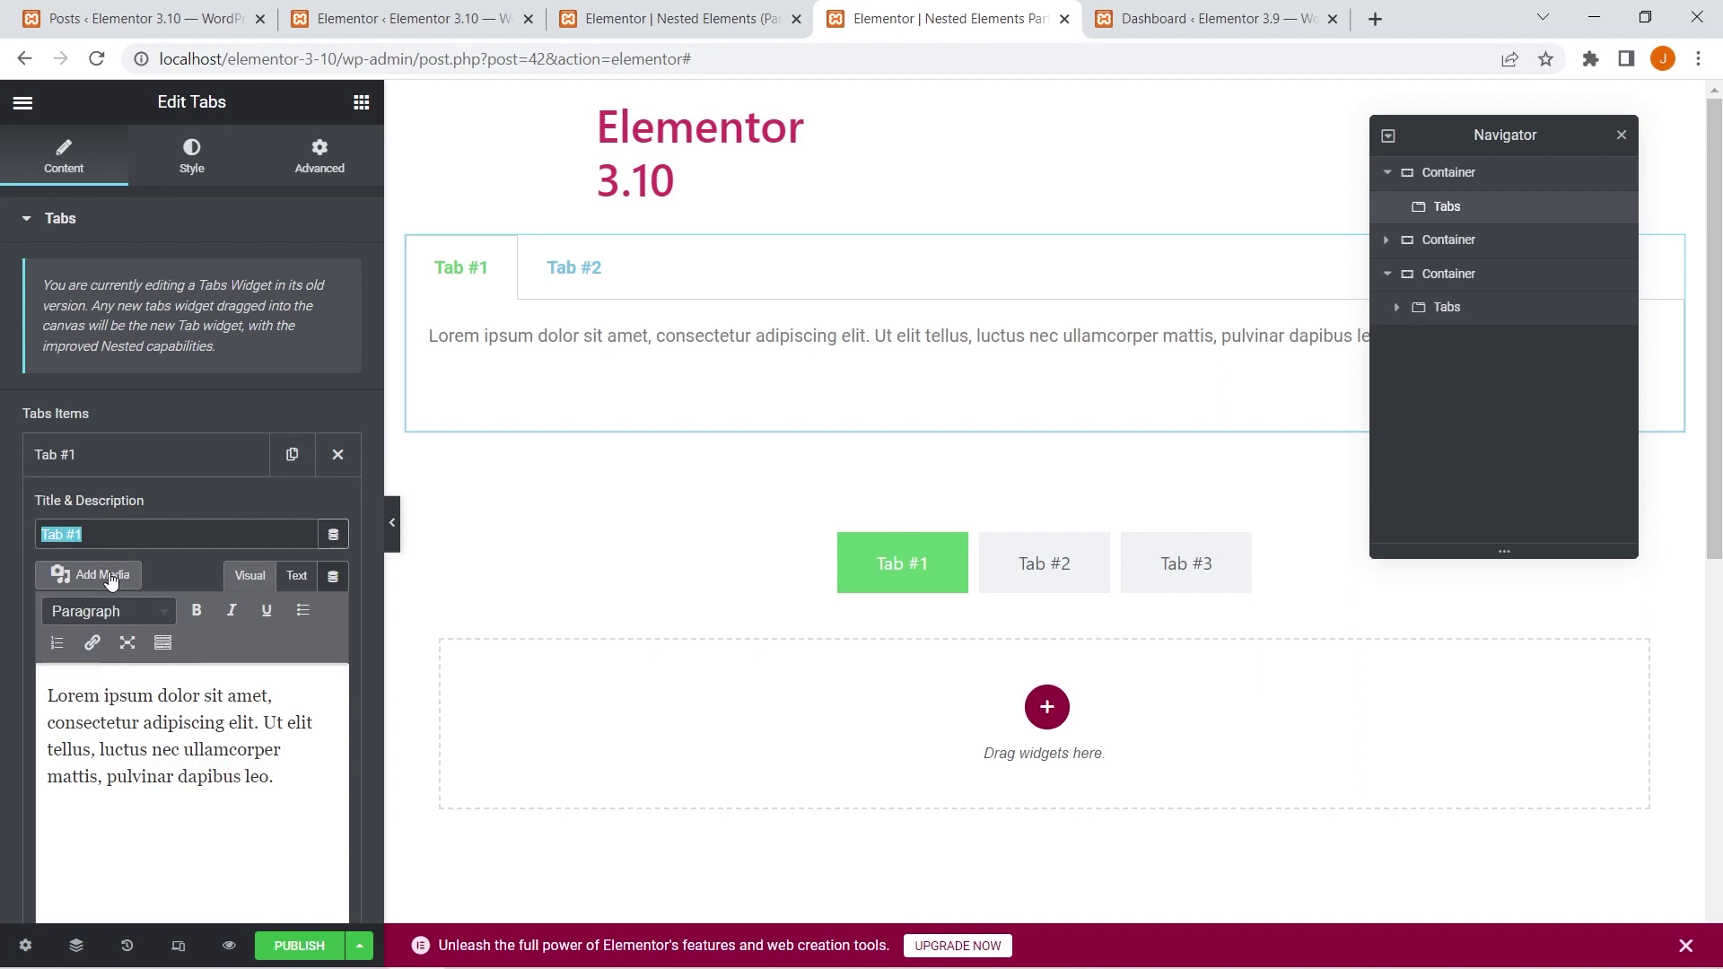
triple_click(120, 724)
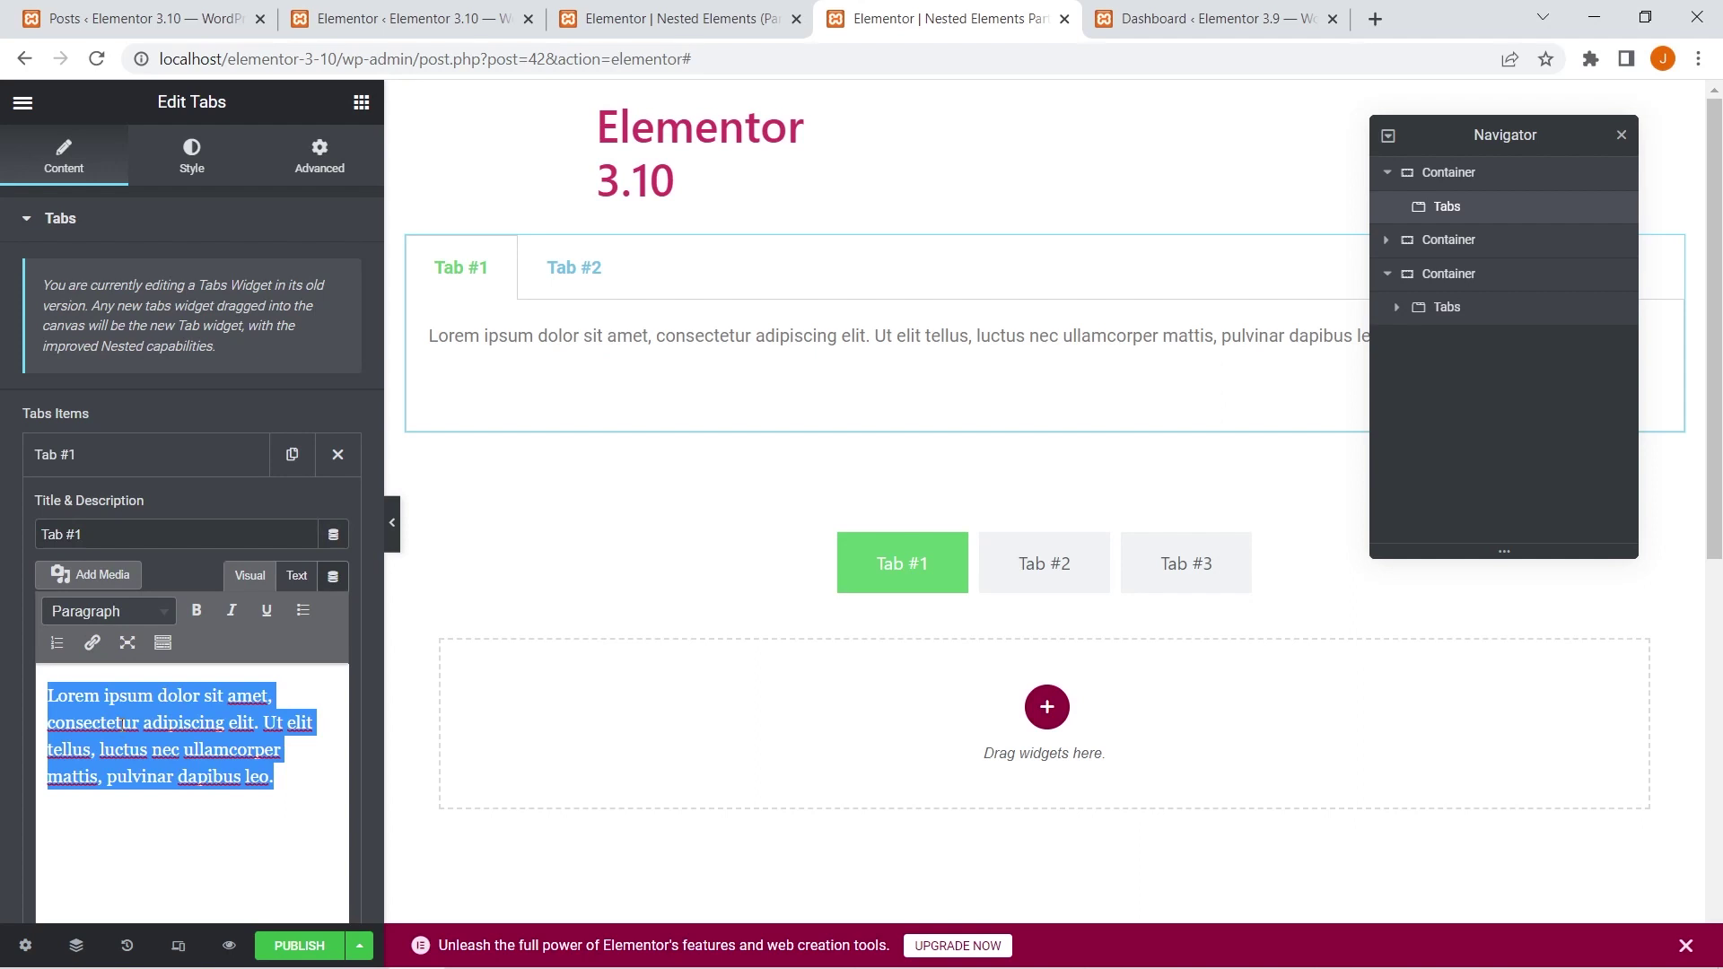
click(193, 178)
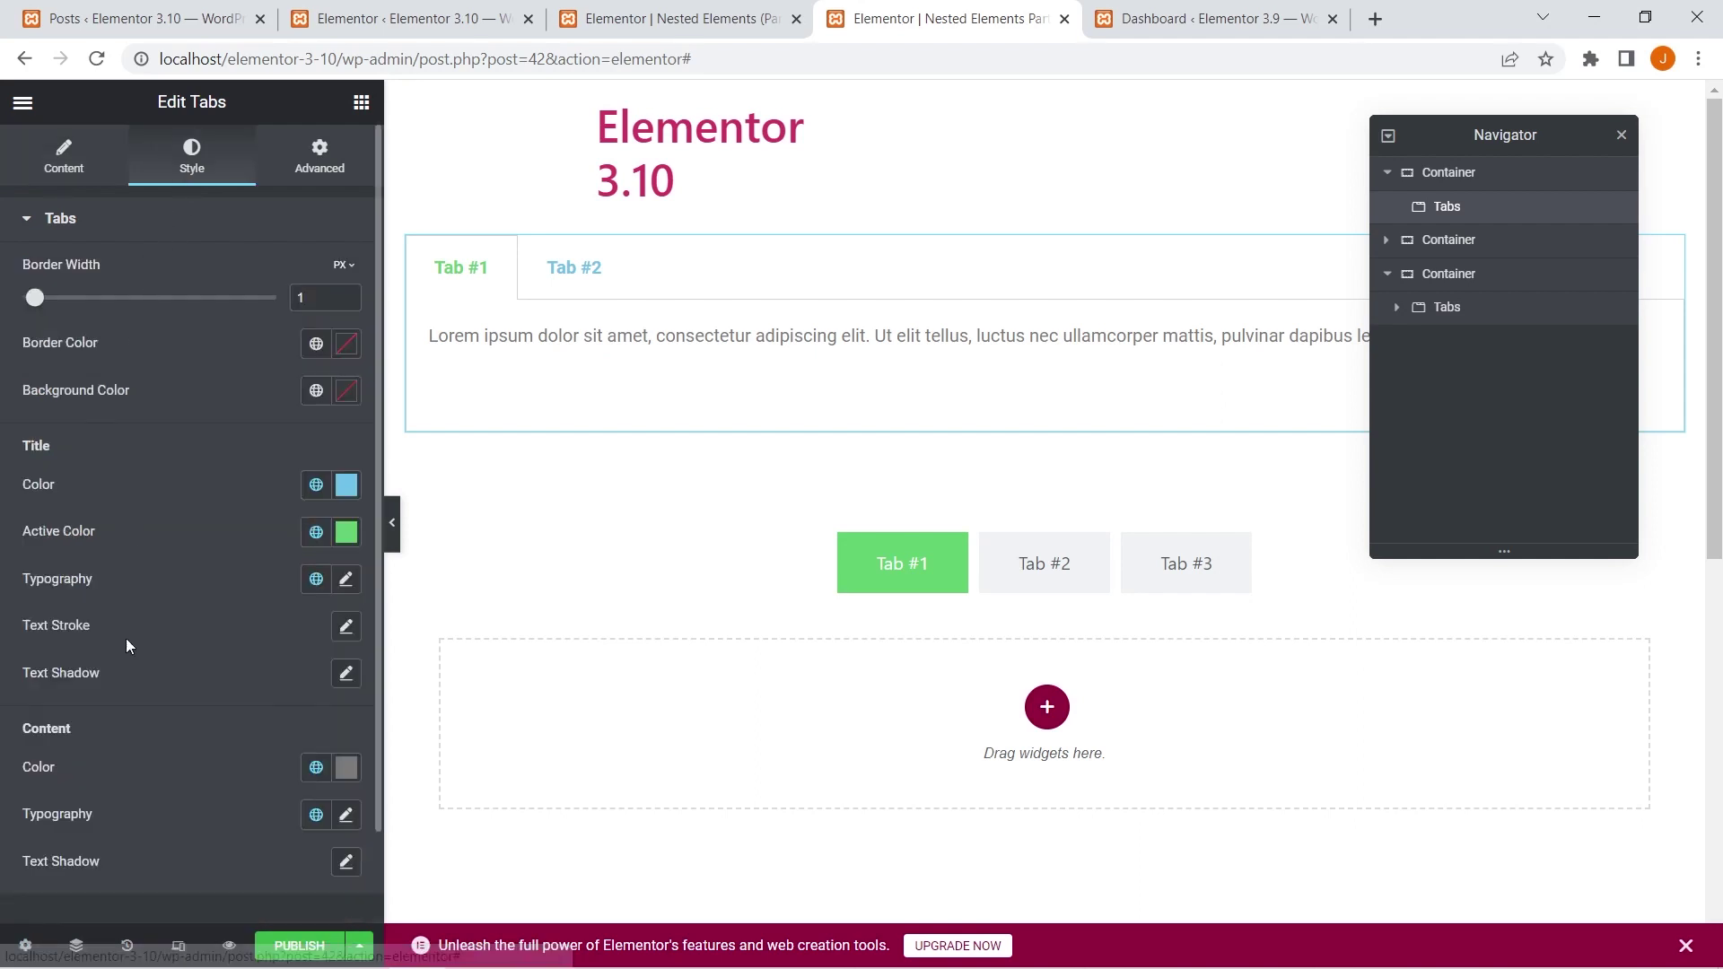
click(81, 180)
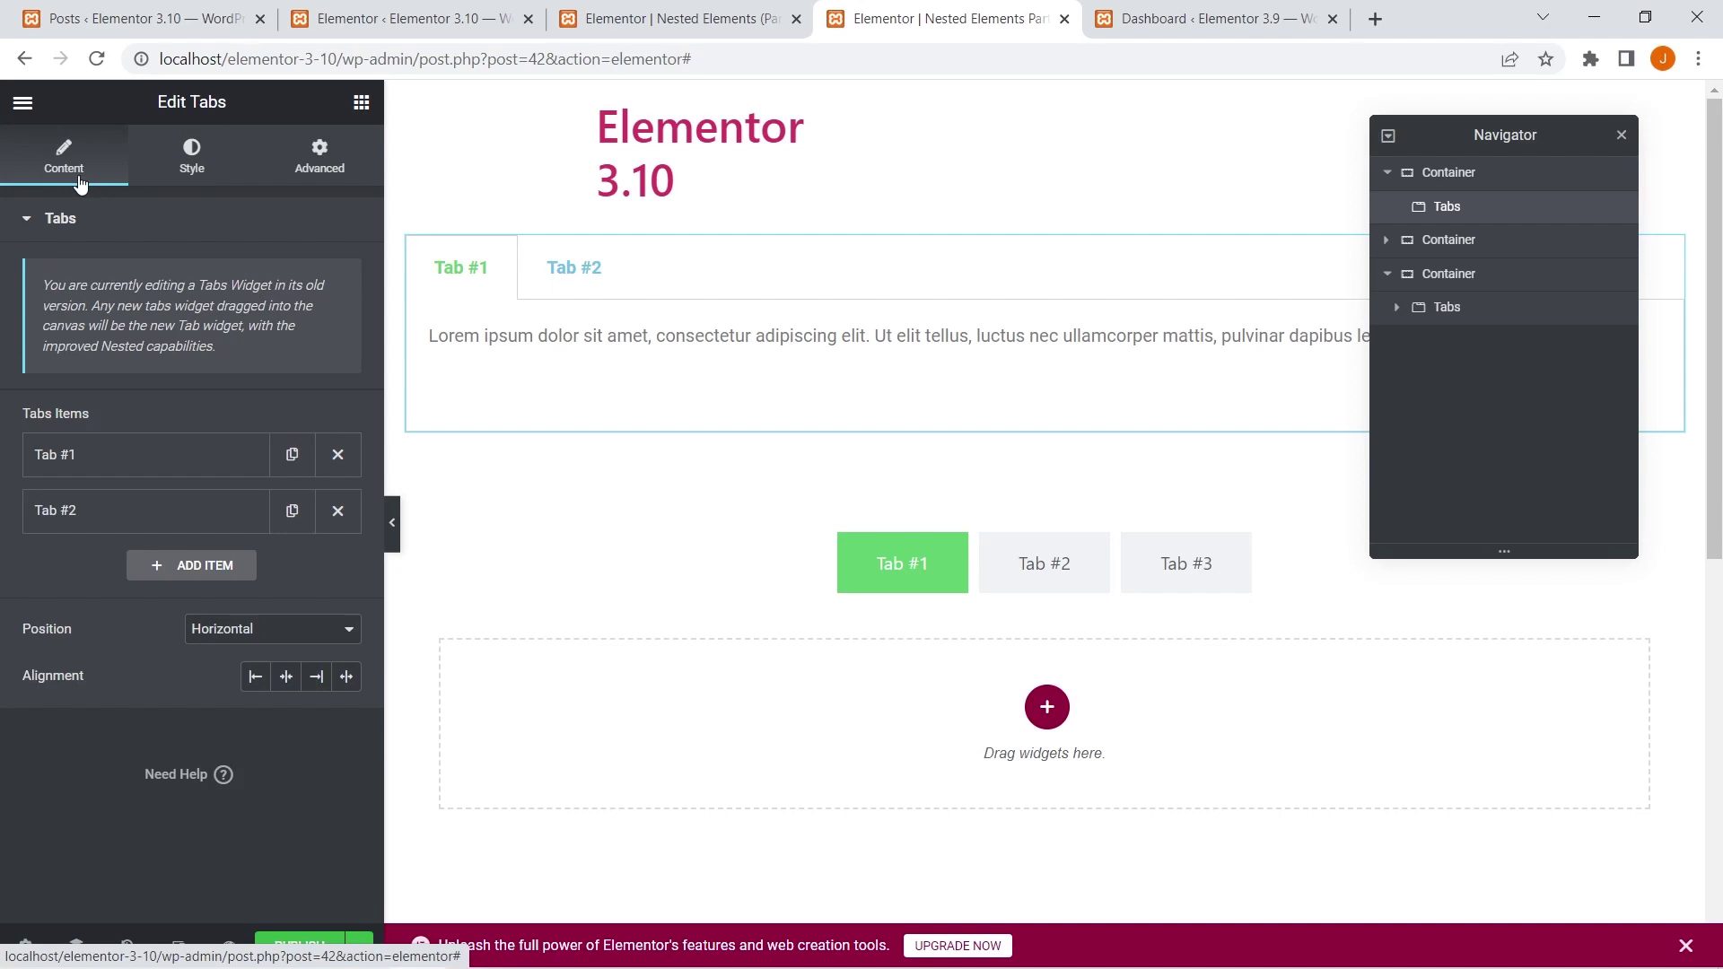
Add a Heading widget to the Tab #1 container of the new Tabs widget
scroll(558, 646, down, 3)
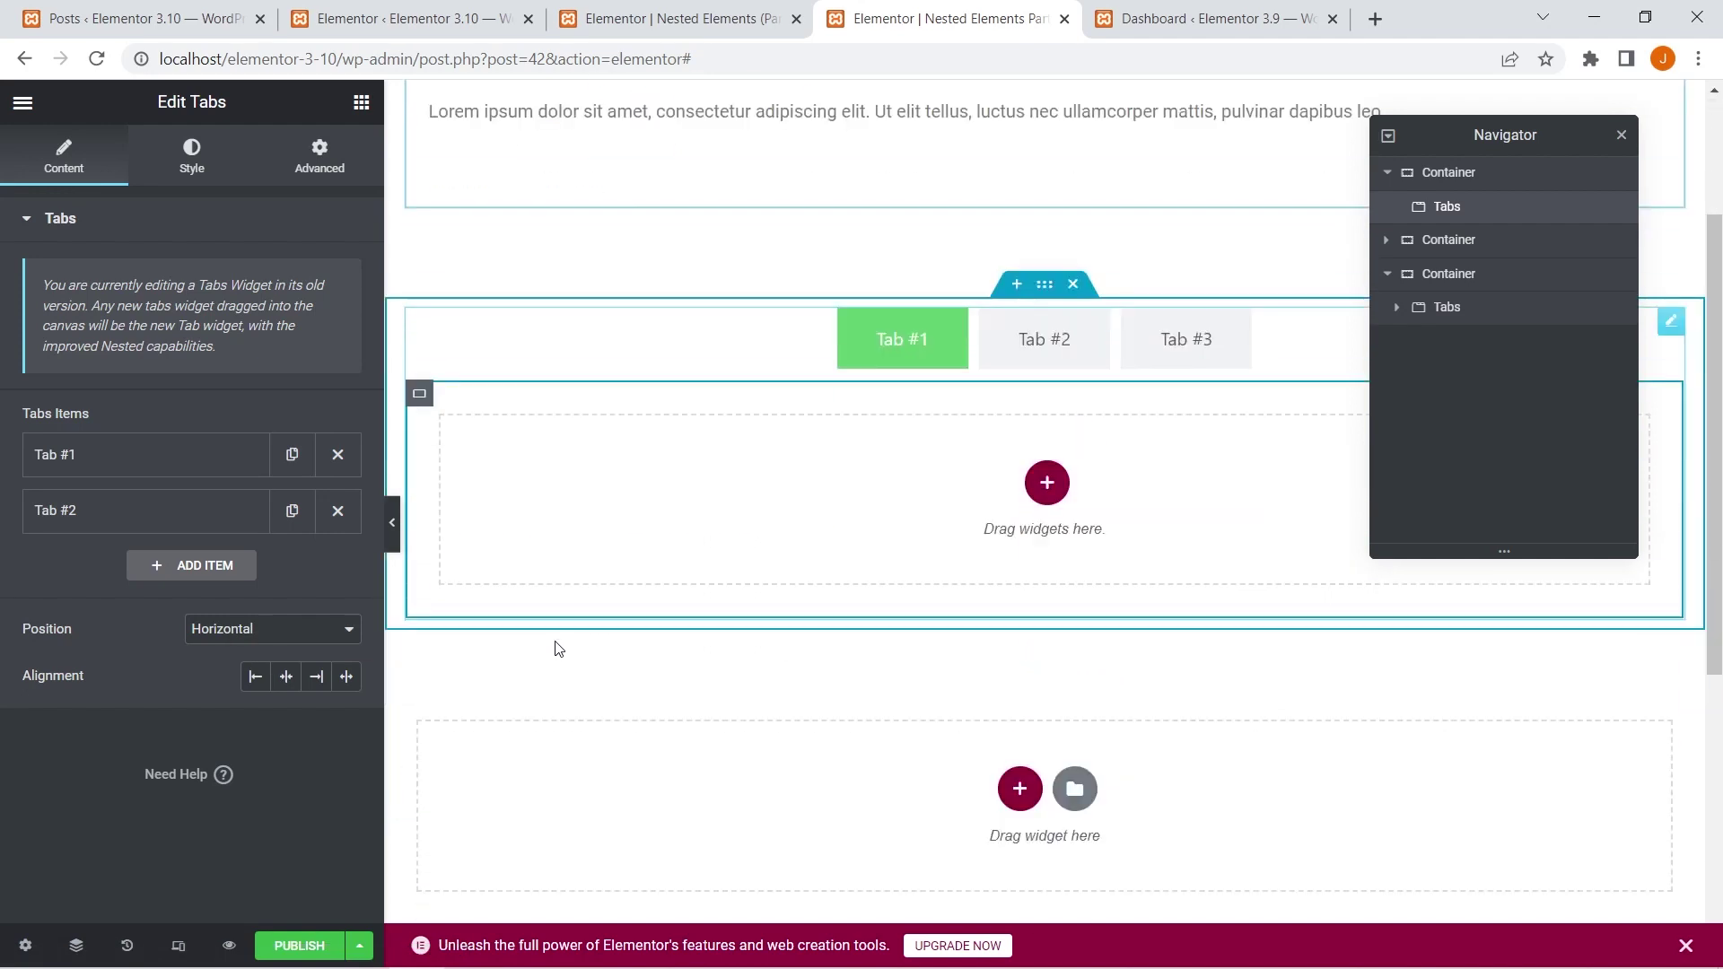
click(645, 467)
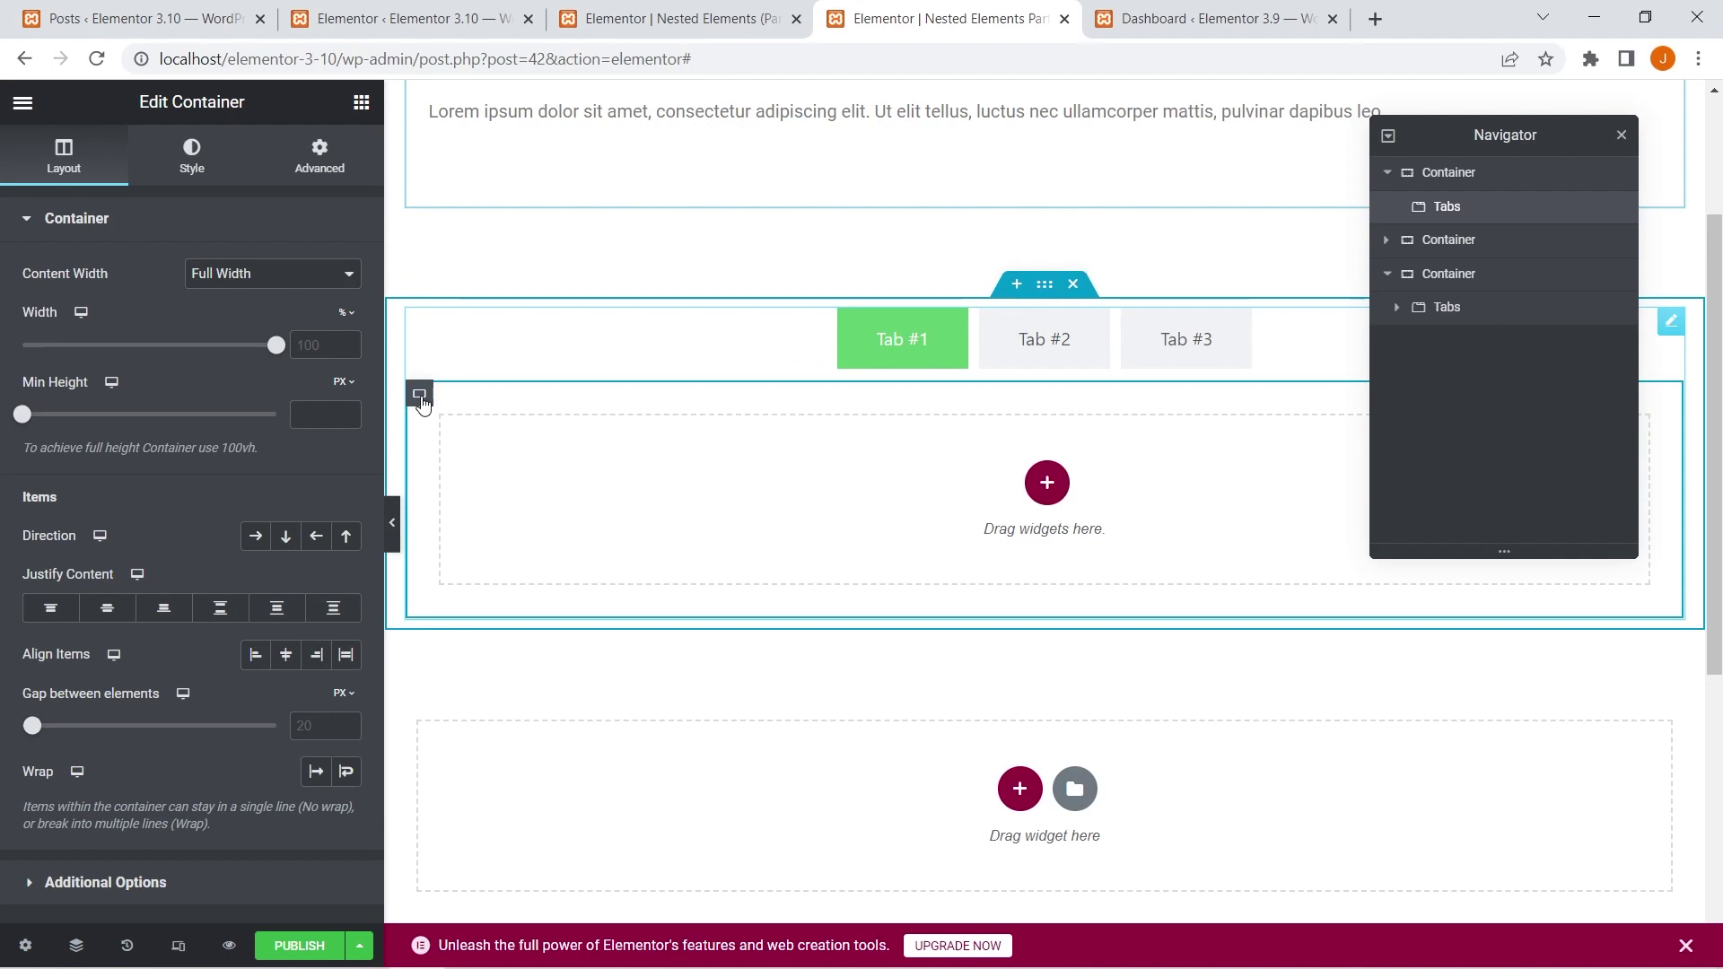
click(361, 102)
drag(87, 518, 692, 490)
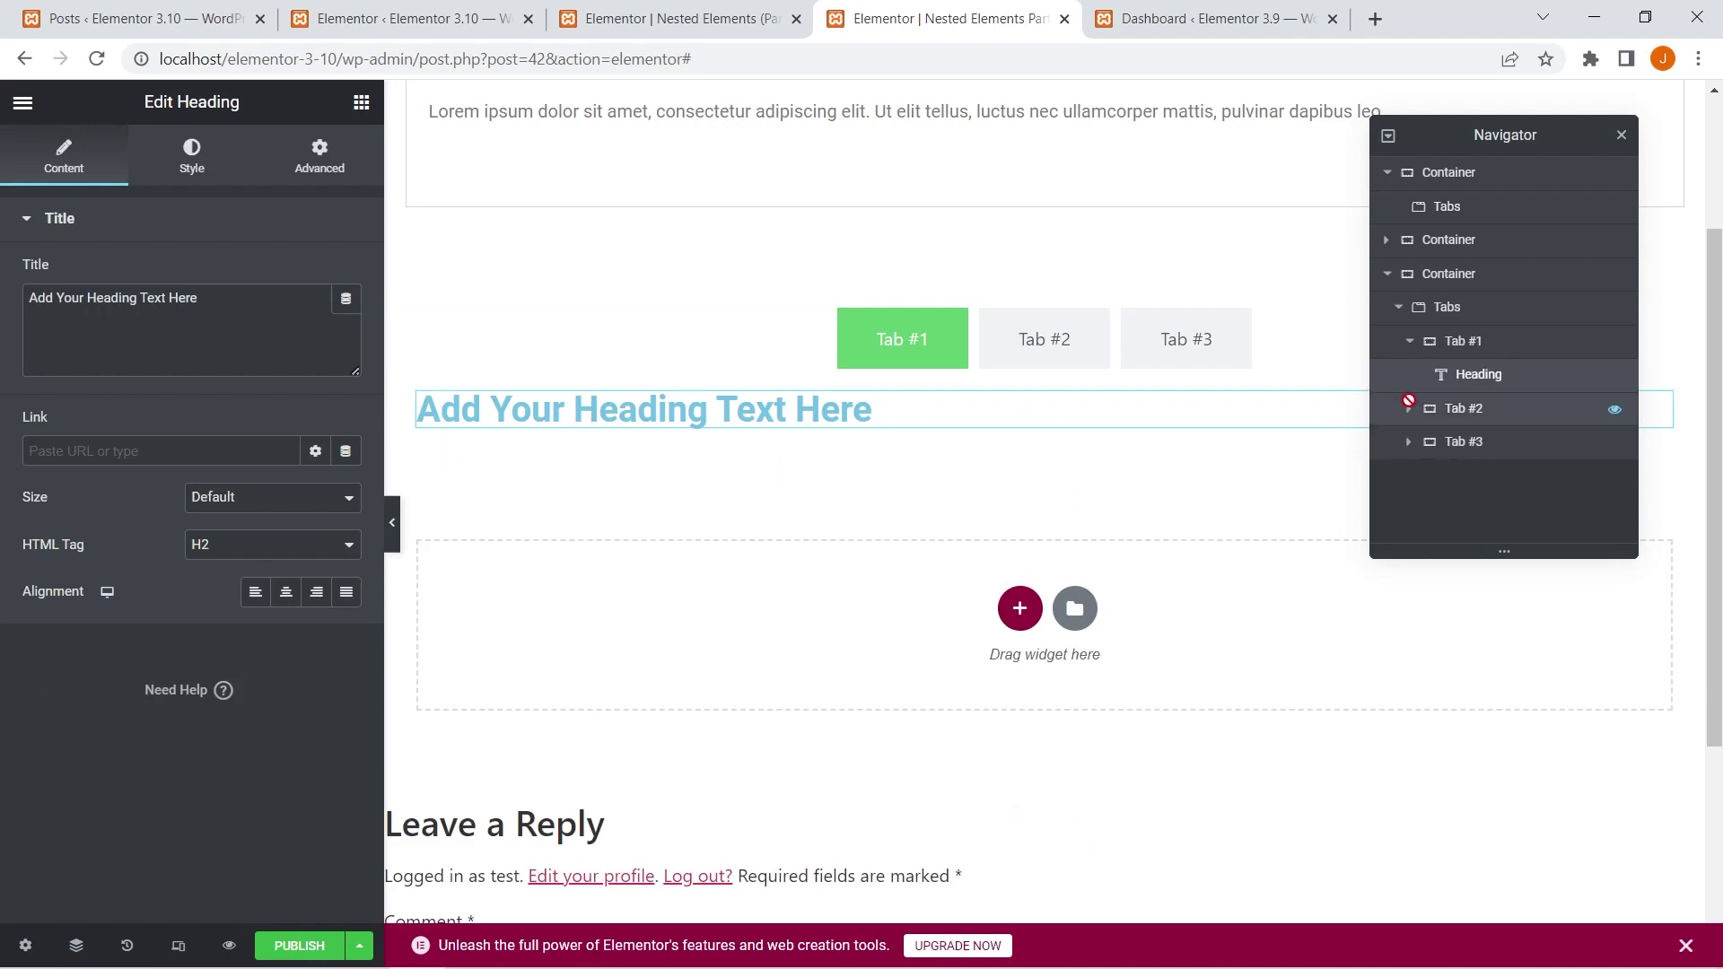
Add a Text Editor widget and an Image widget below the heading in Tab #1 of the new Tabs widget
click(1436, 341)
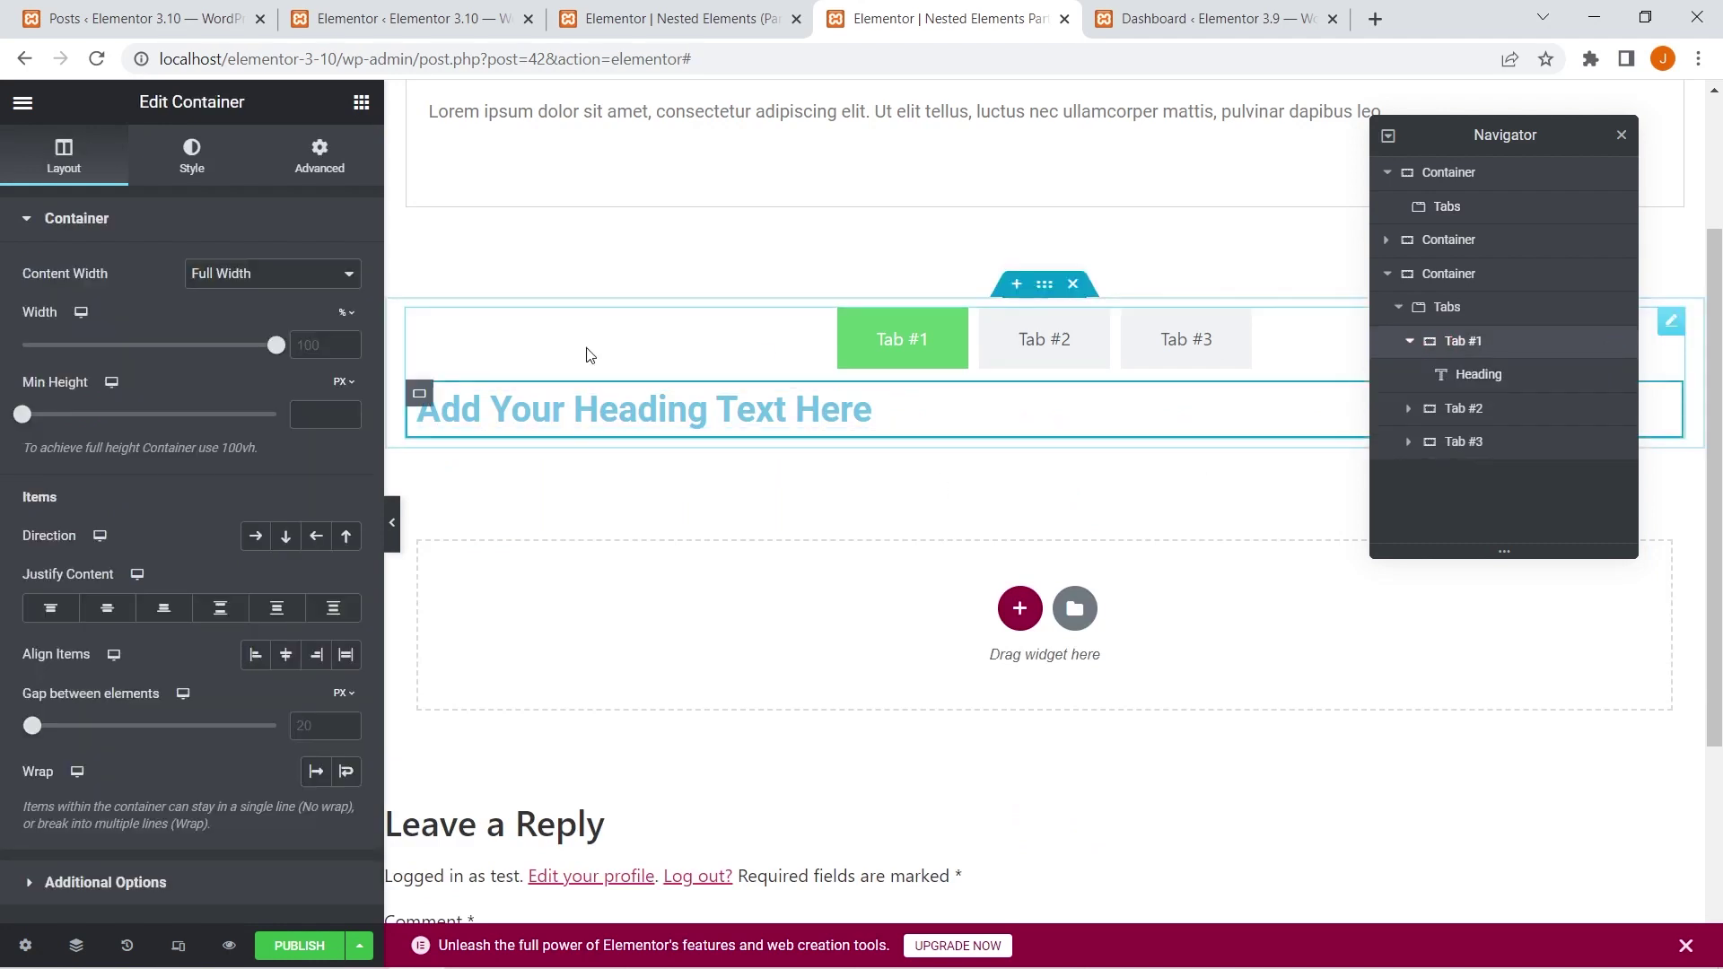
click(362, 102)
drag(99, 628, 758, 428)
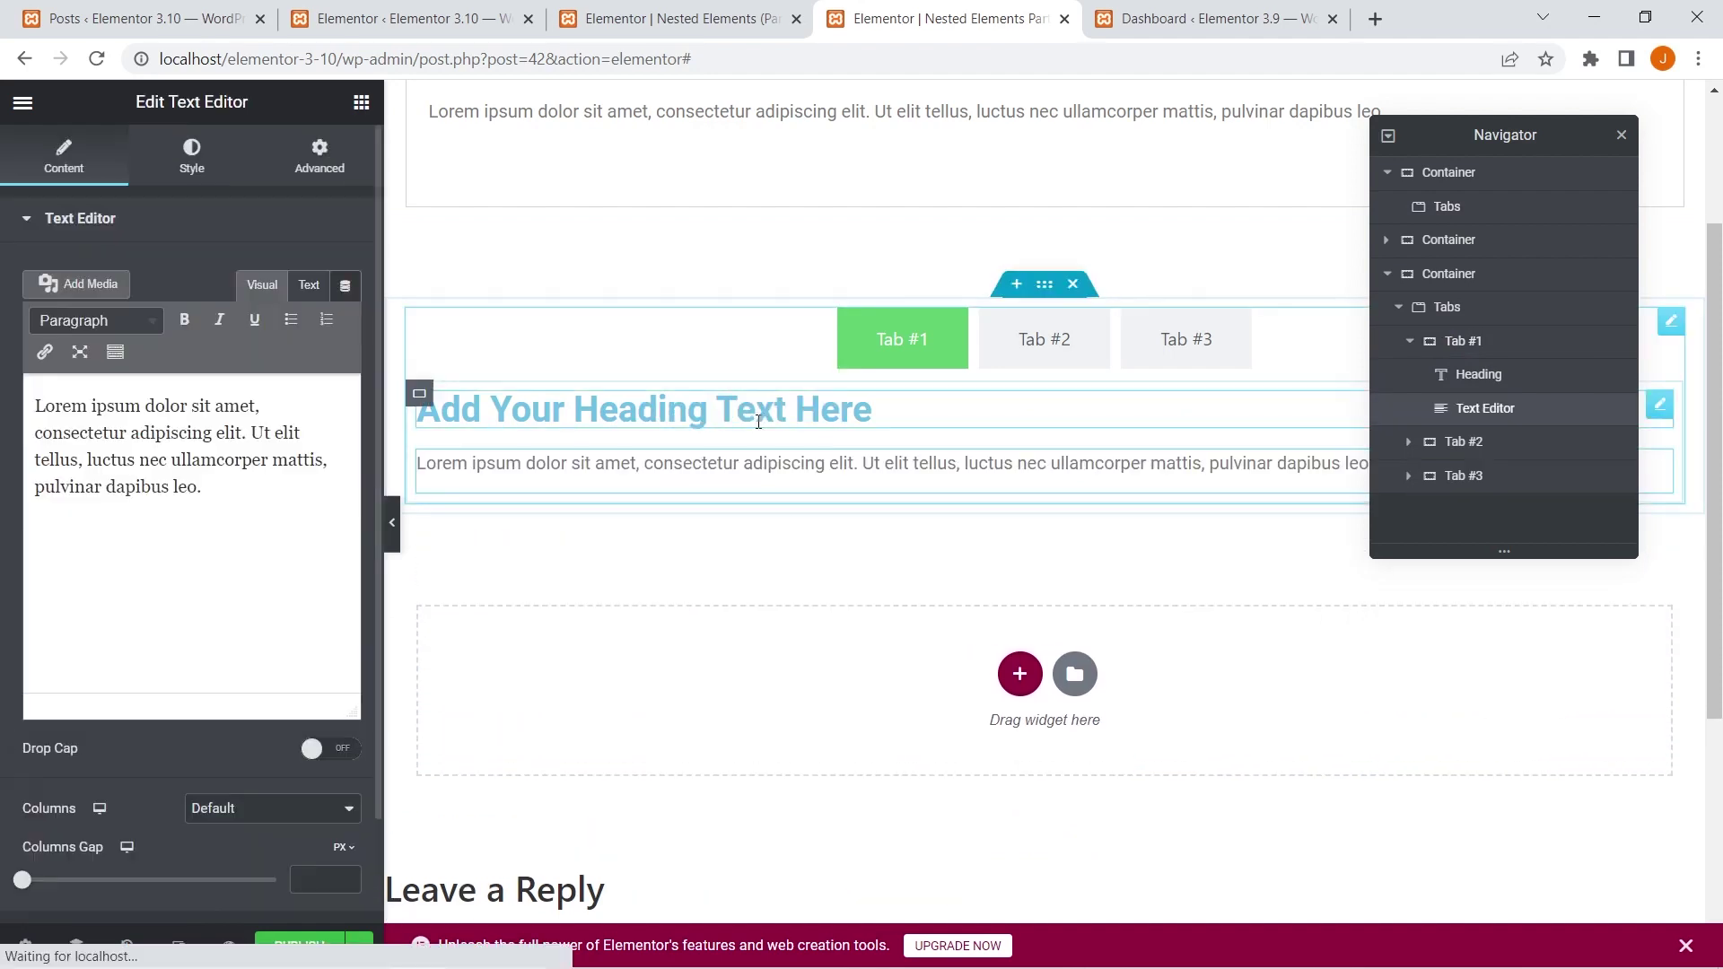
click(361, 105)
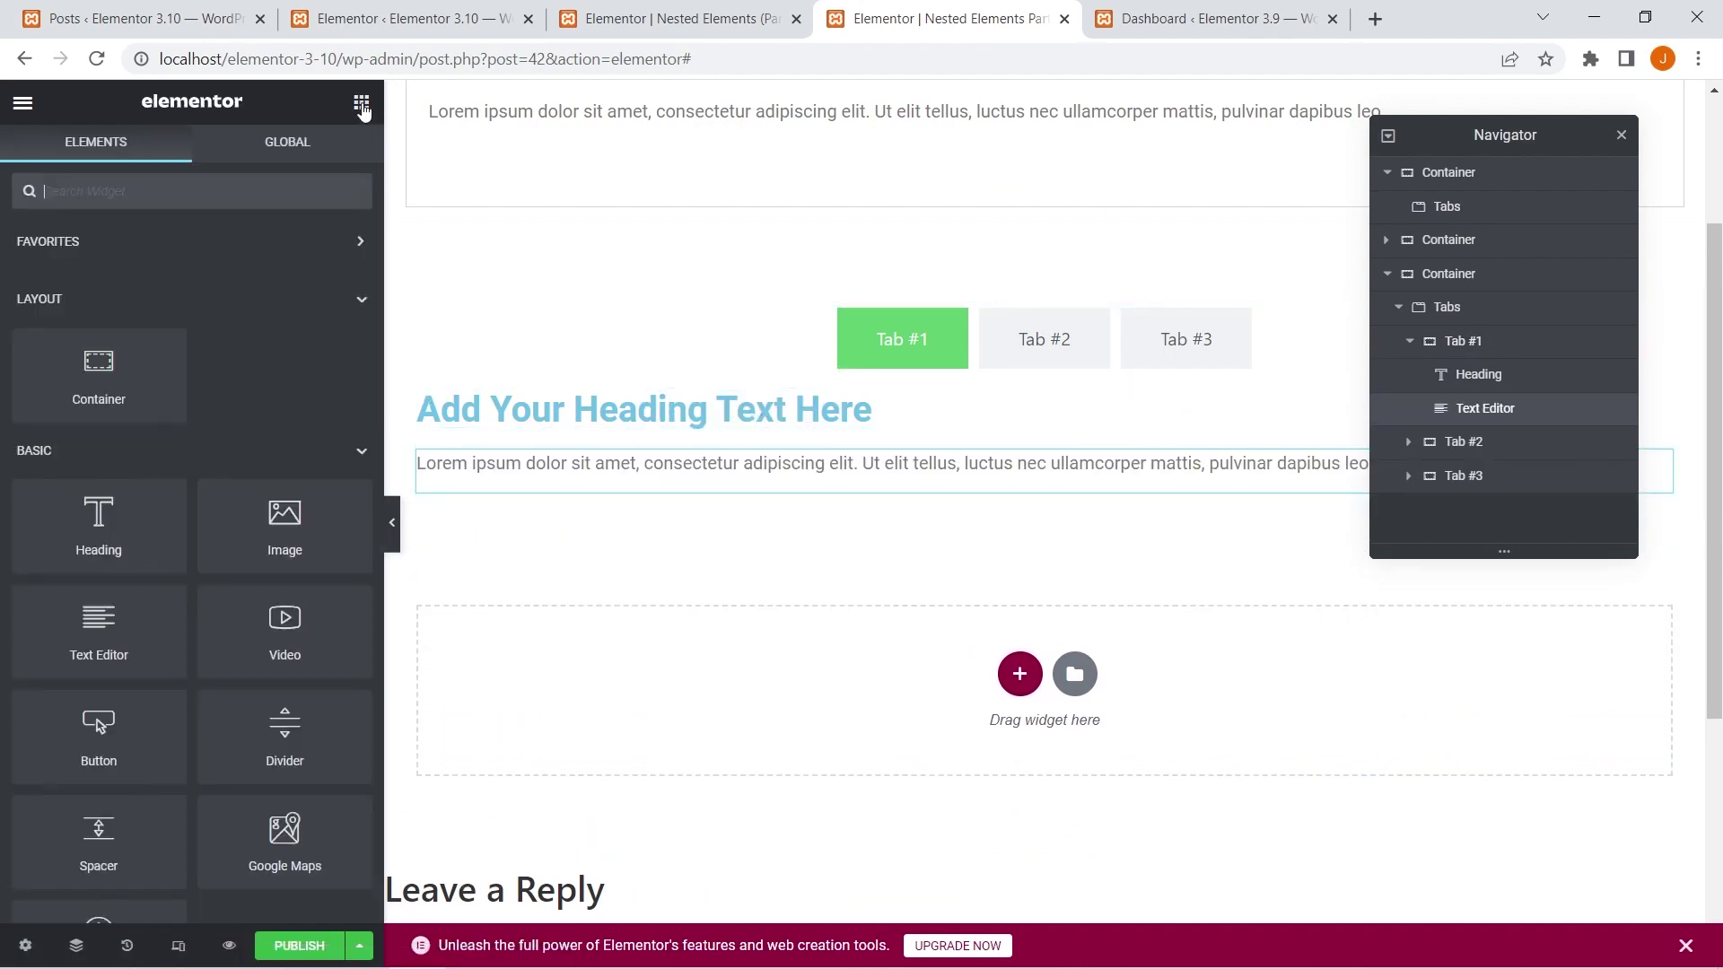
drag(285, 519, 610, 496)
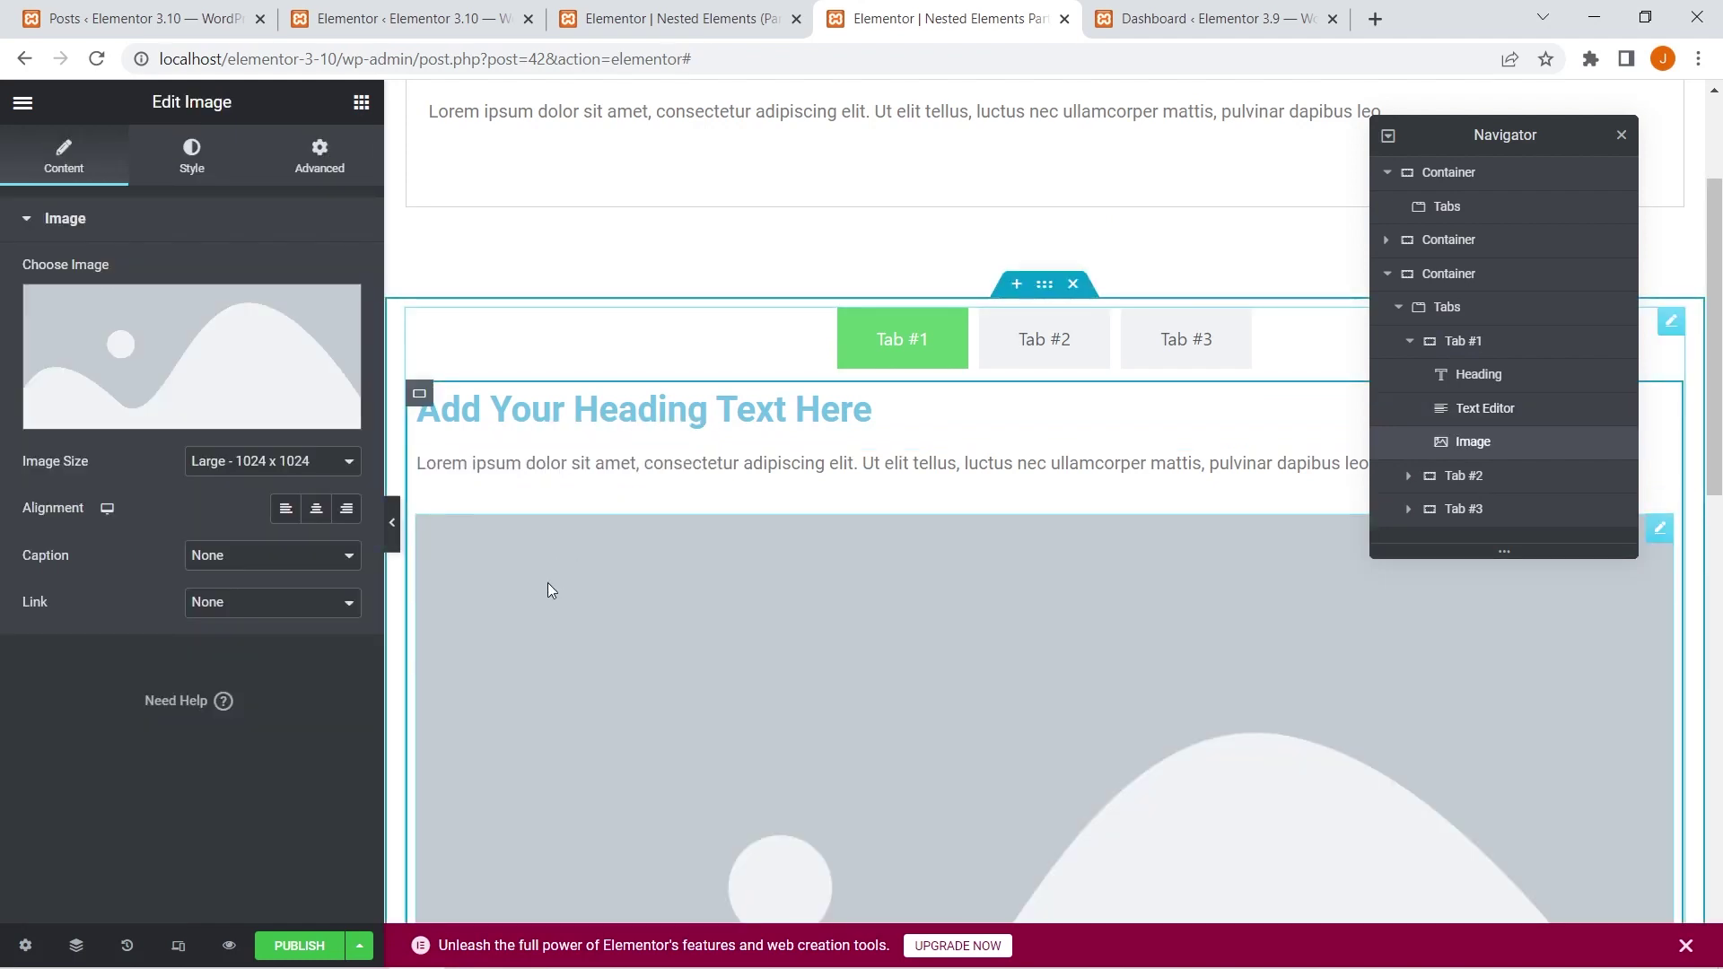
Reduce the height of the placeholder image in Tab #1 and align the image left
click(204, 167)
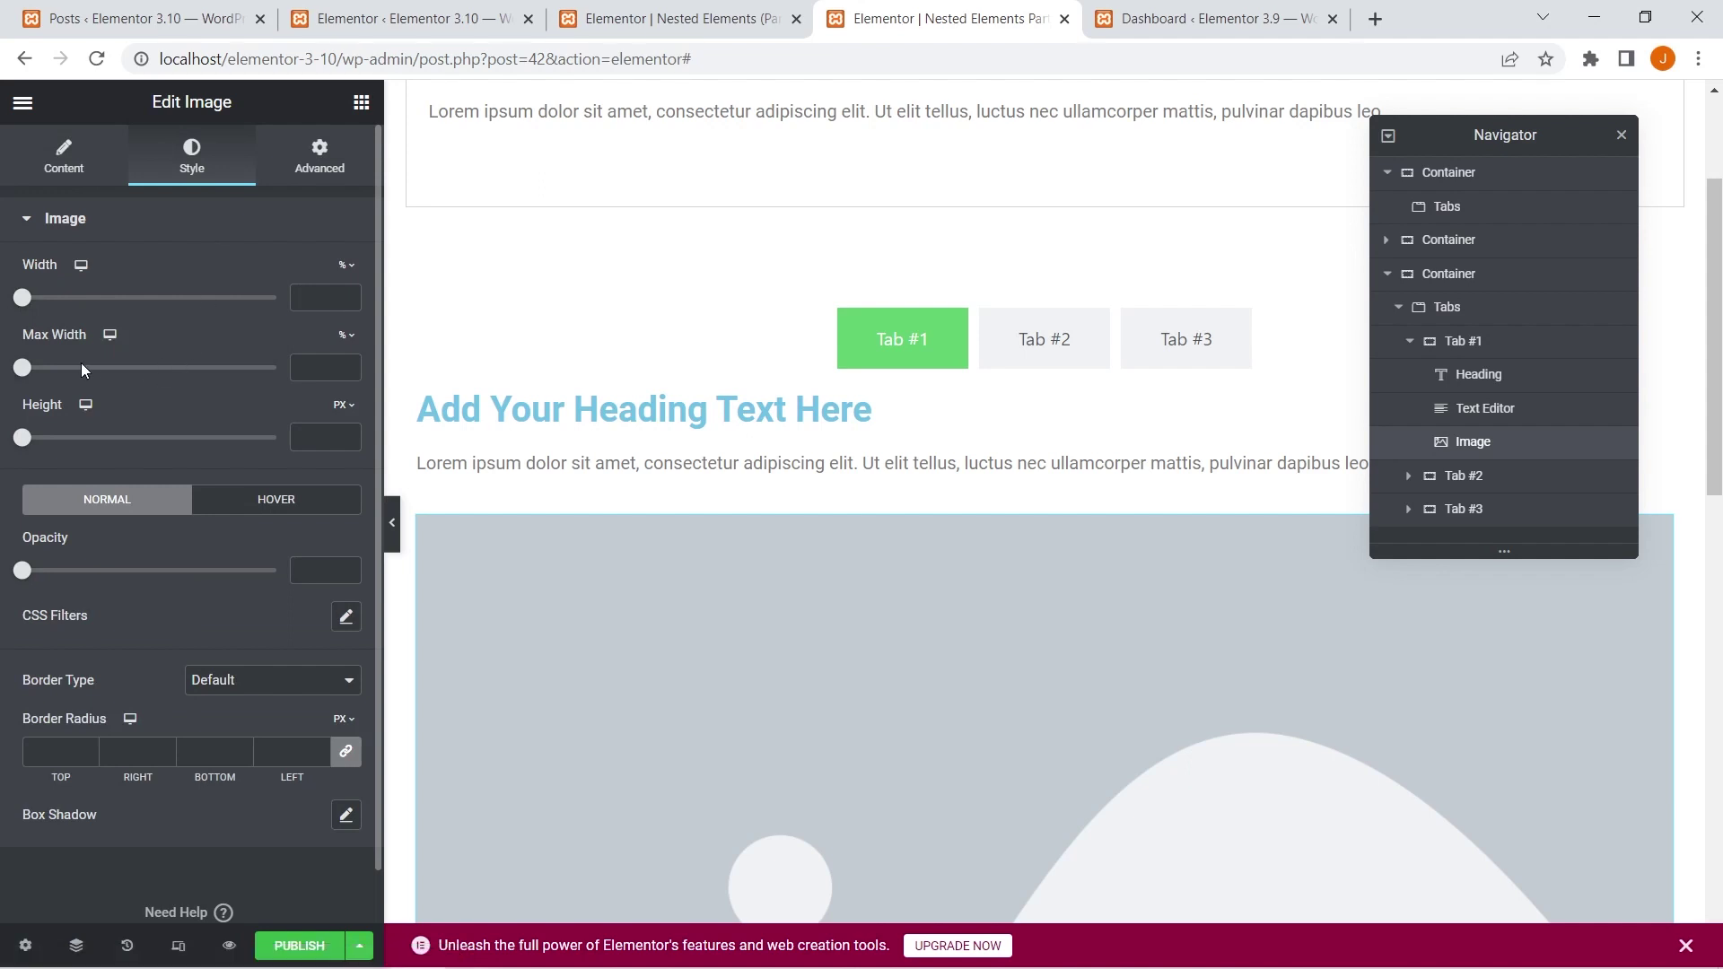
click(74, 438)
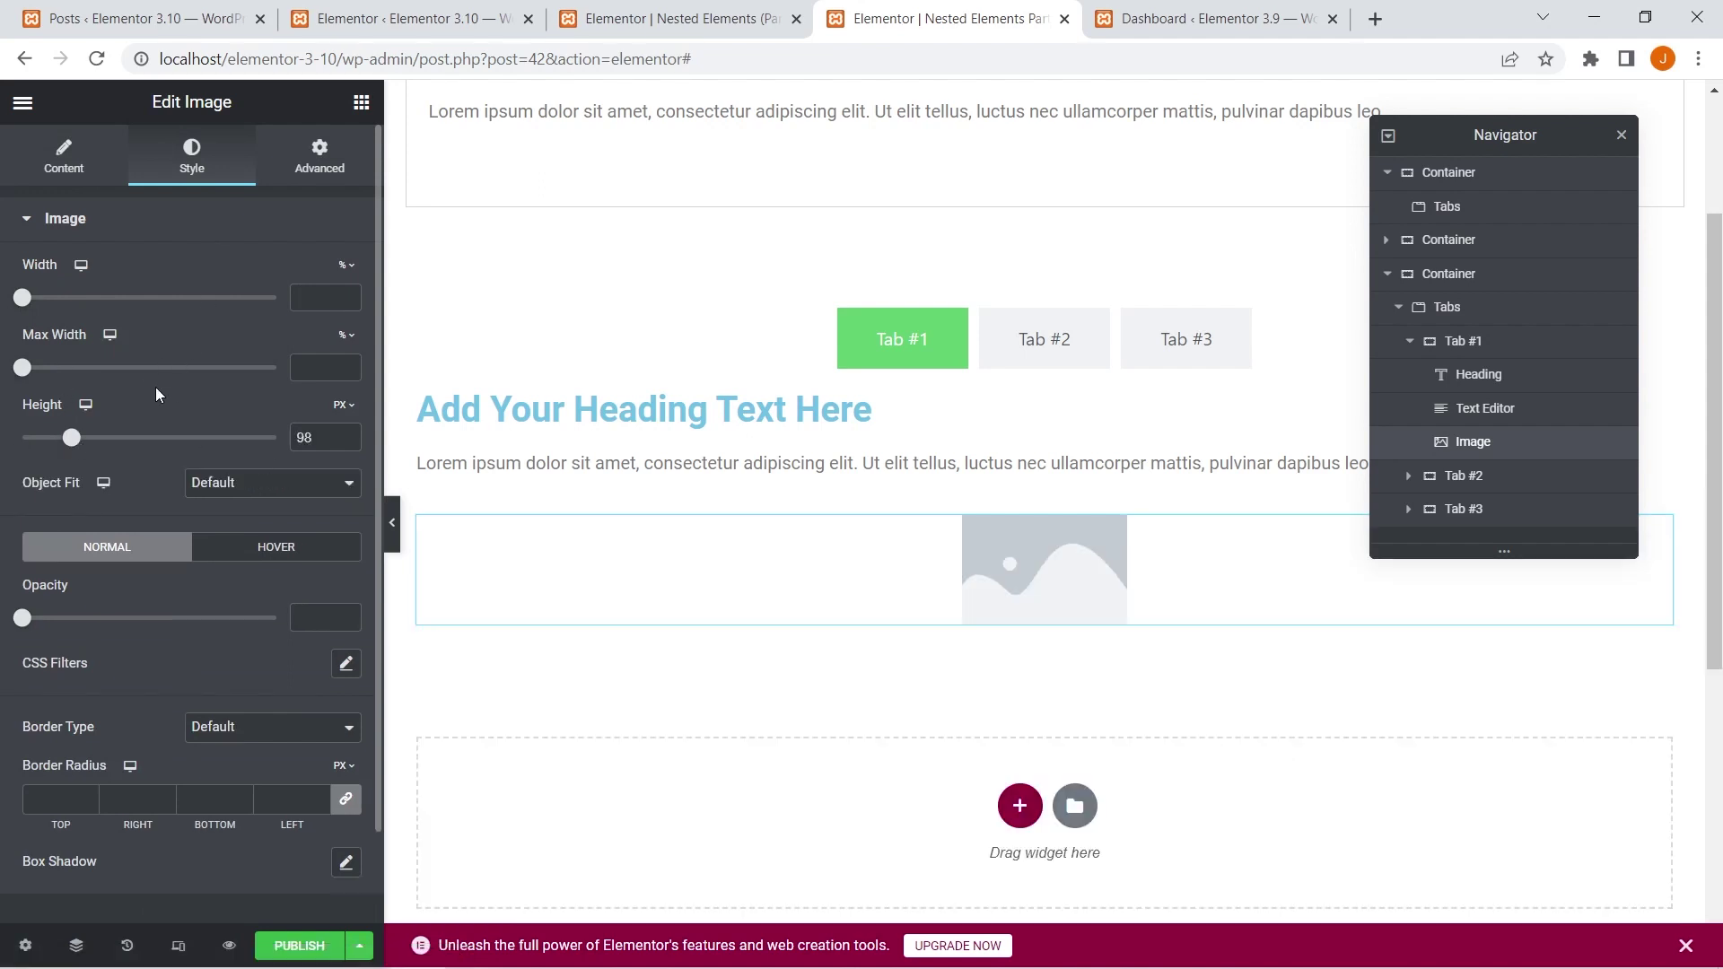
drag(73, 440, 116, 446)
click(50, 180)
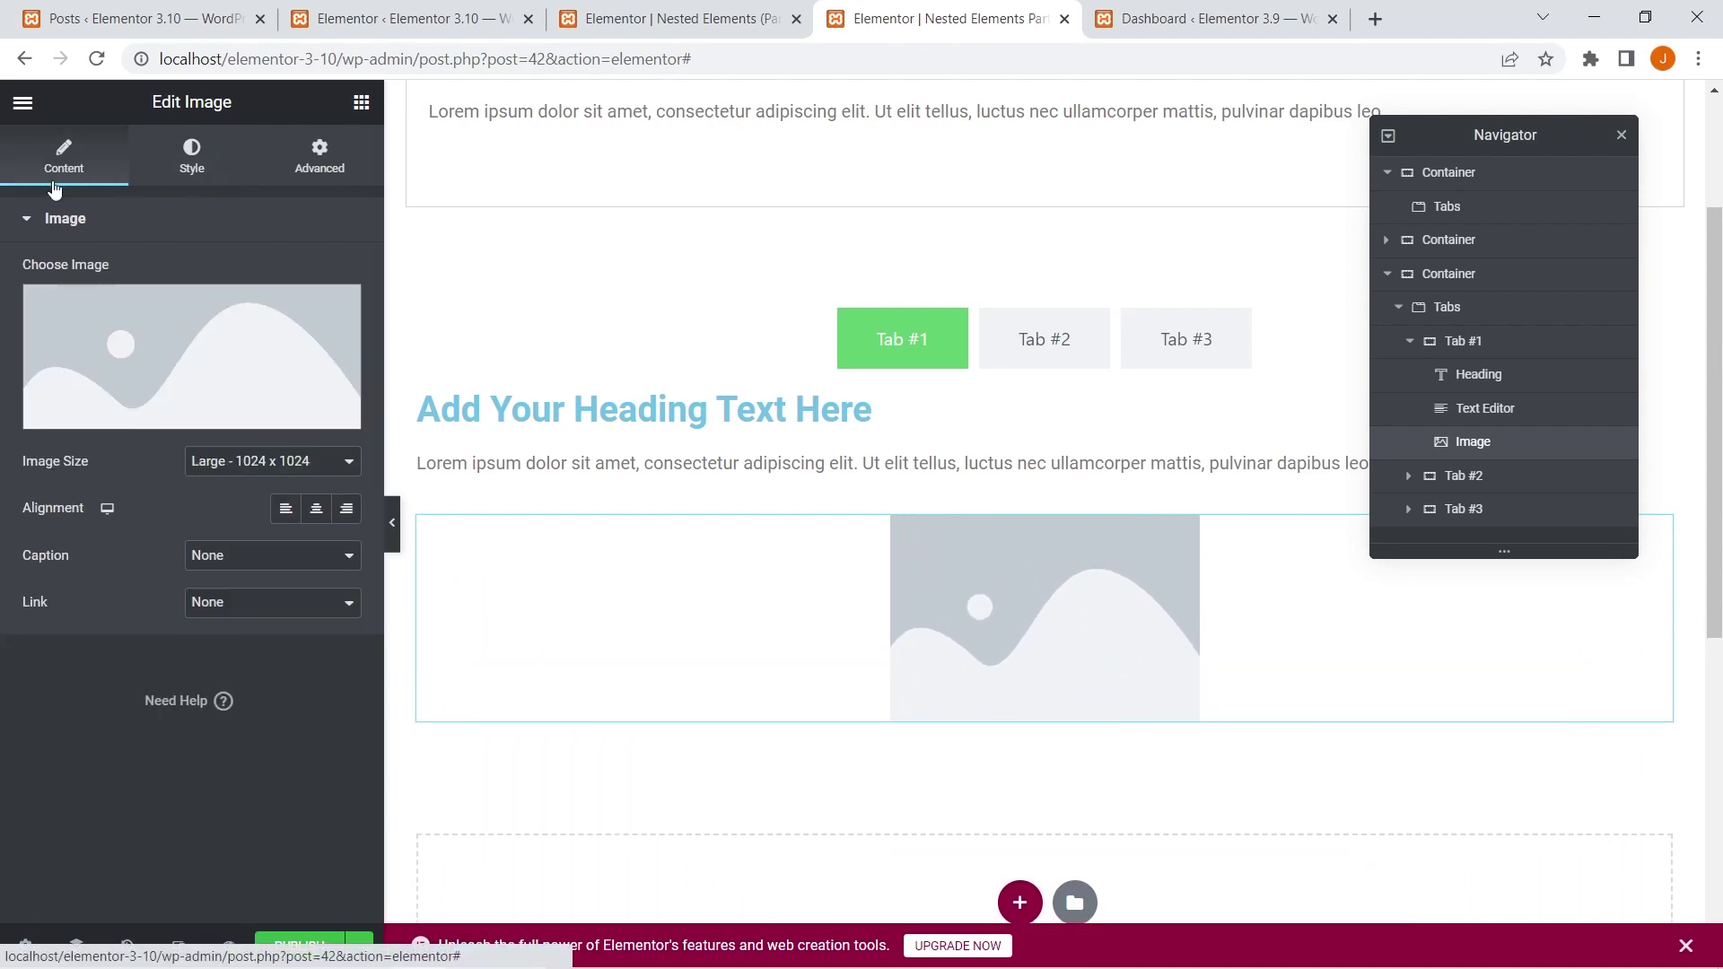
click(285, 511)
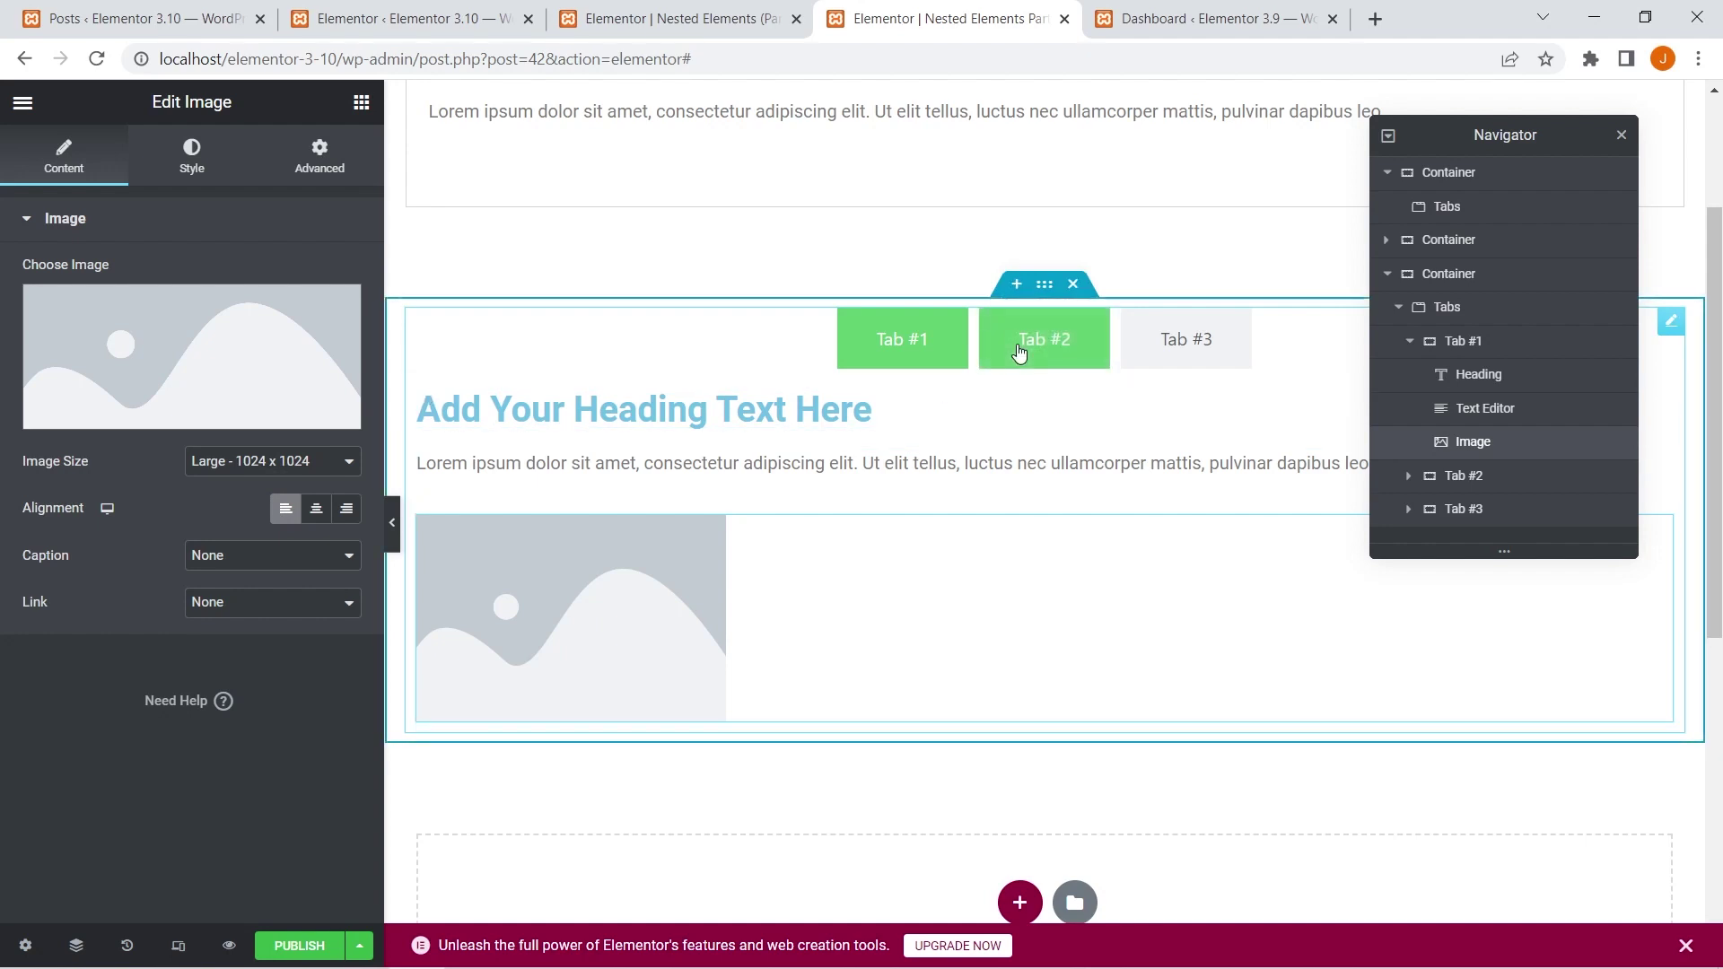
Switch the new Tabs widget to Tab #2 to view its content area
click(1018, 350)
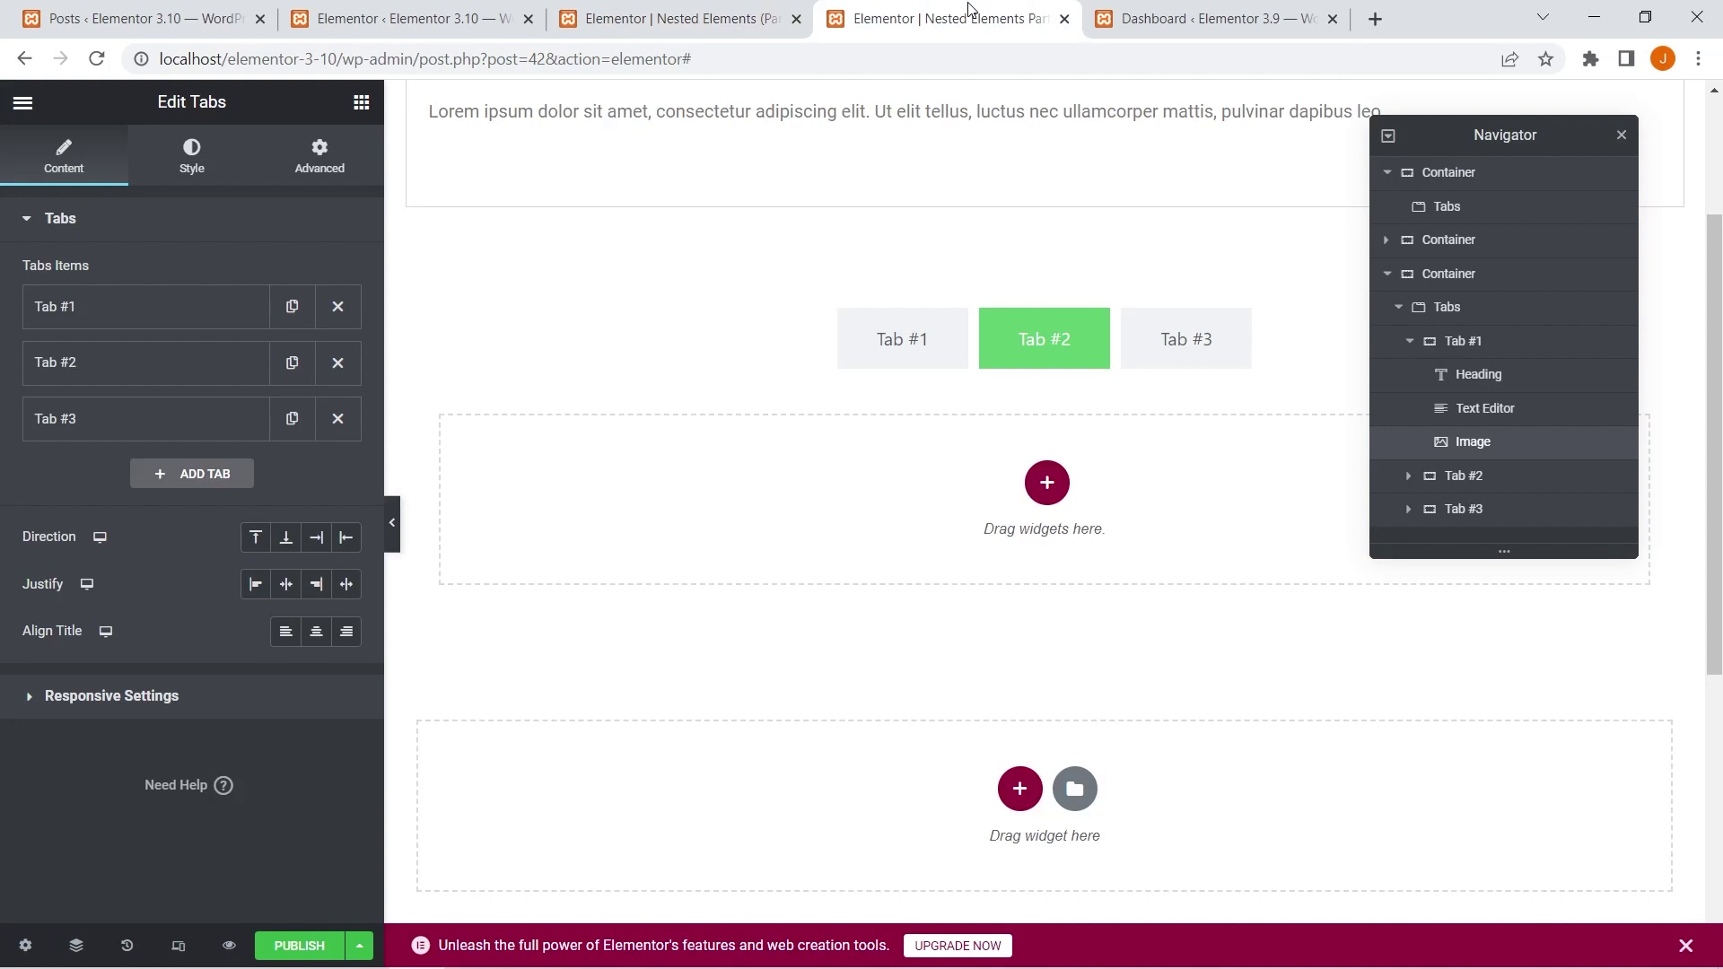
Review the nested container structure on the other Elementor page, then return to the page with the Tabs widgets
click(730, 12)
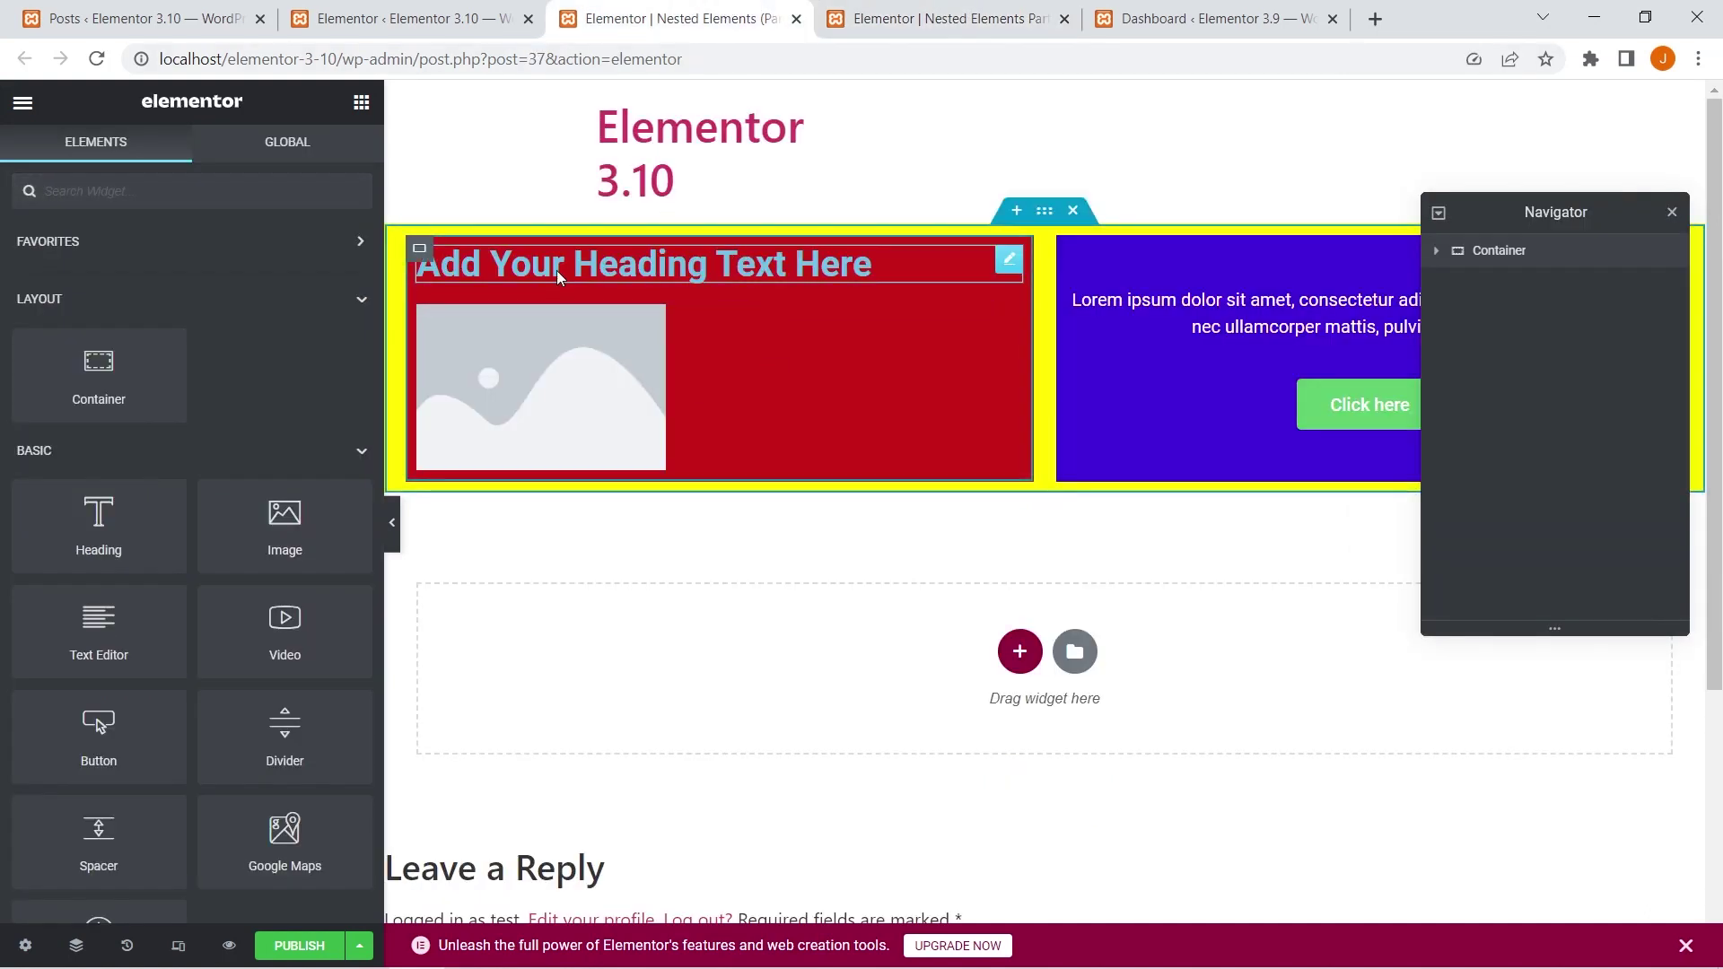
click(1434, 252)
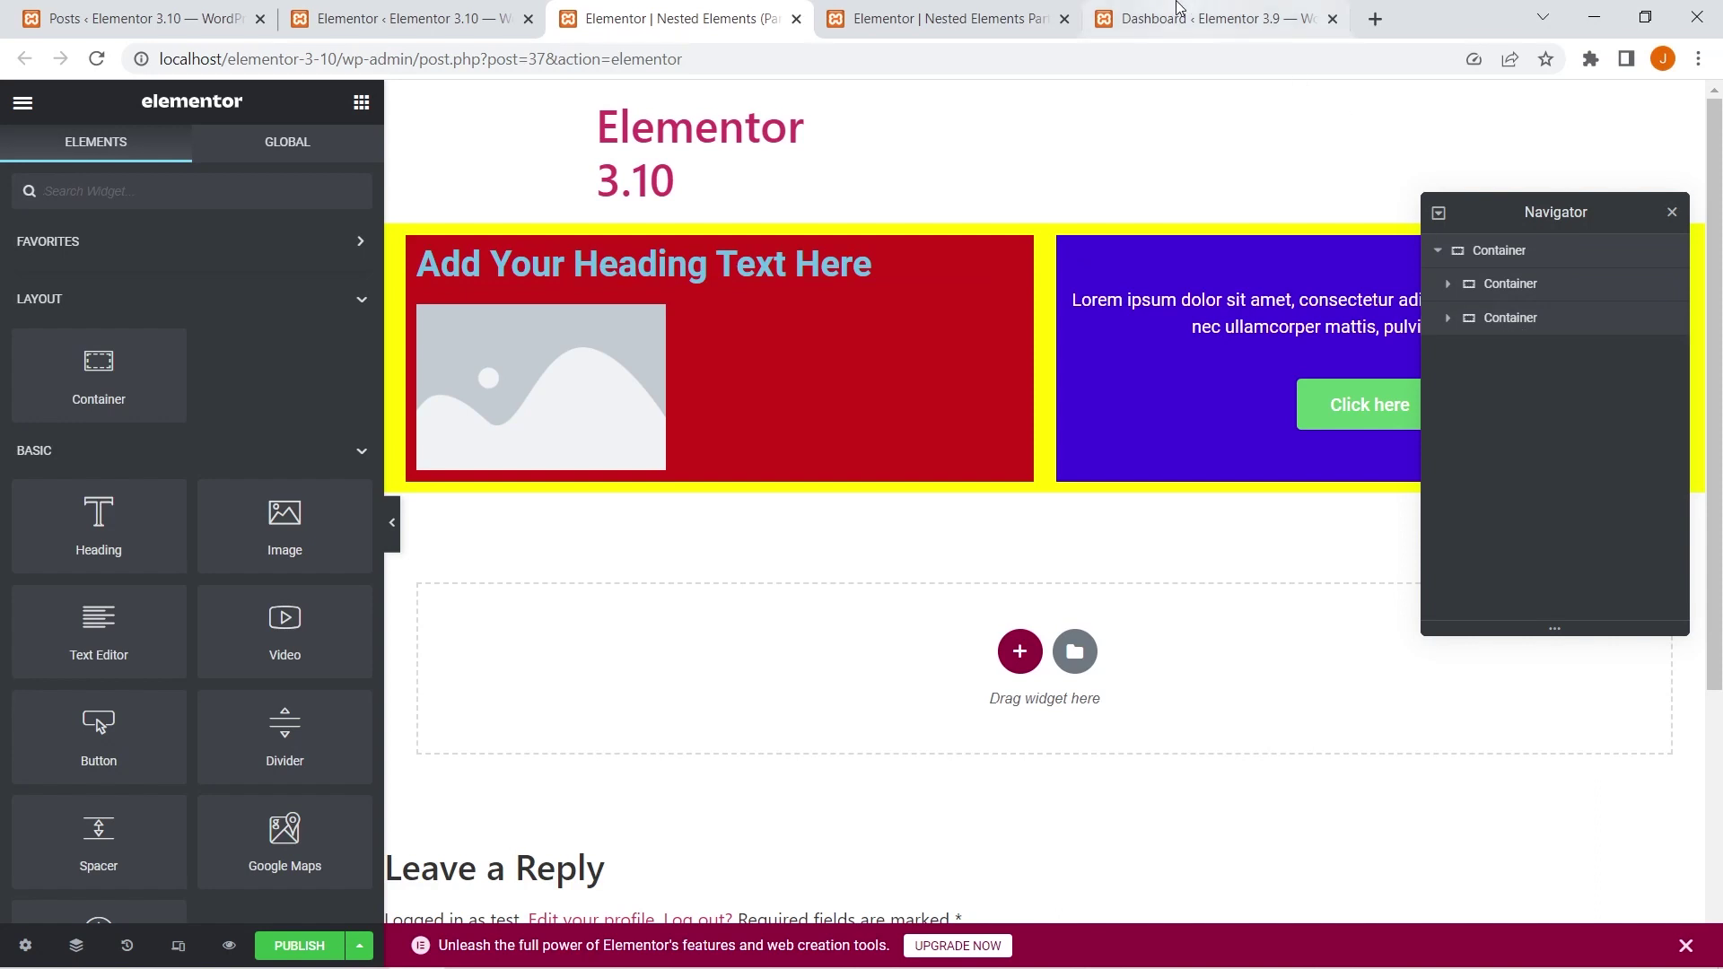
click(983, 18)
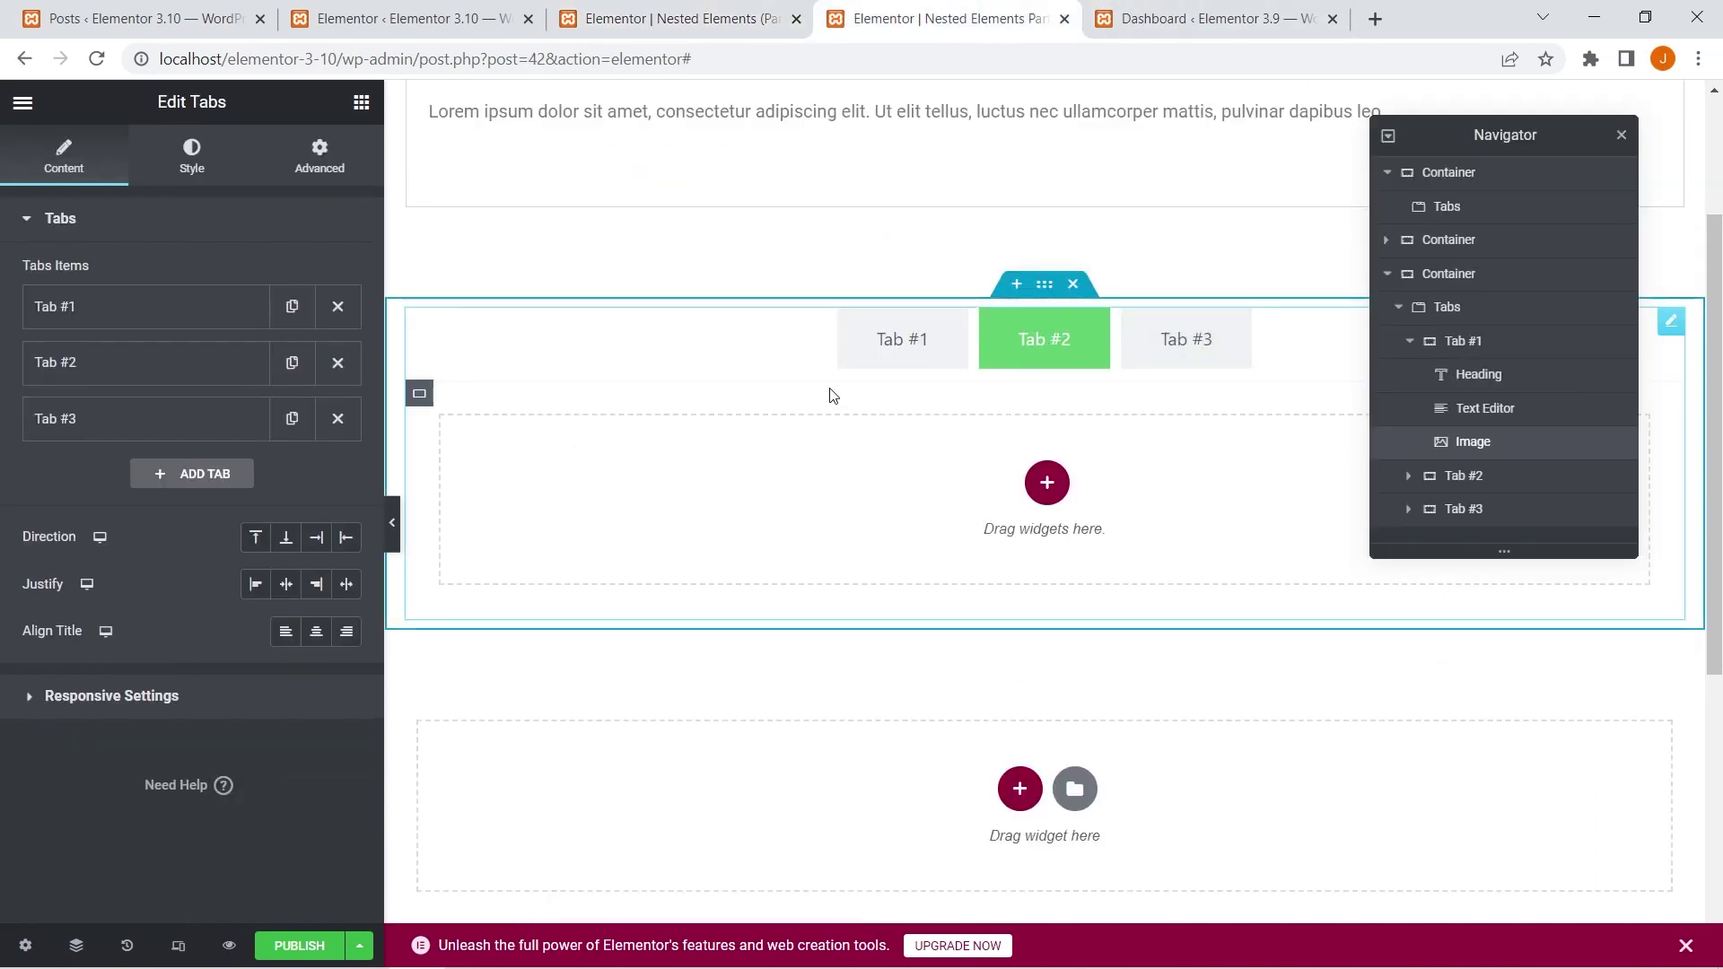
Add a container to Tab #2 of the new Tabs widget and nest a second container inside it
click(361, 101)
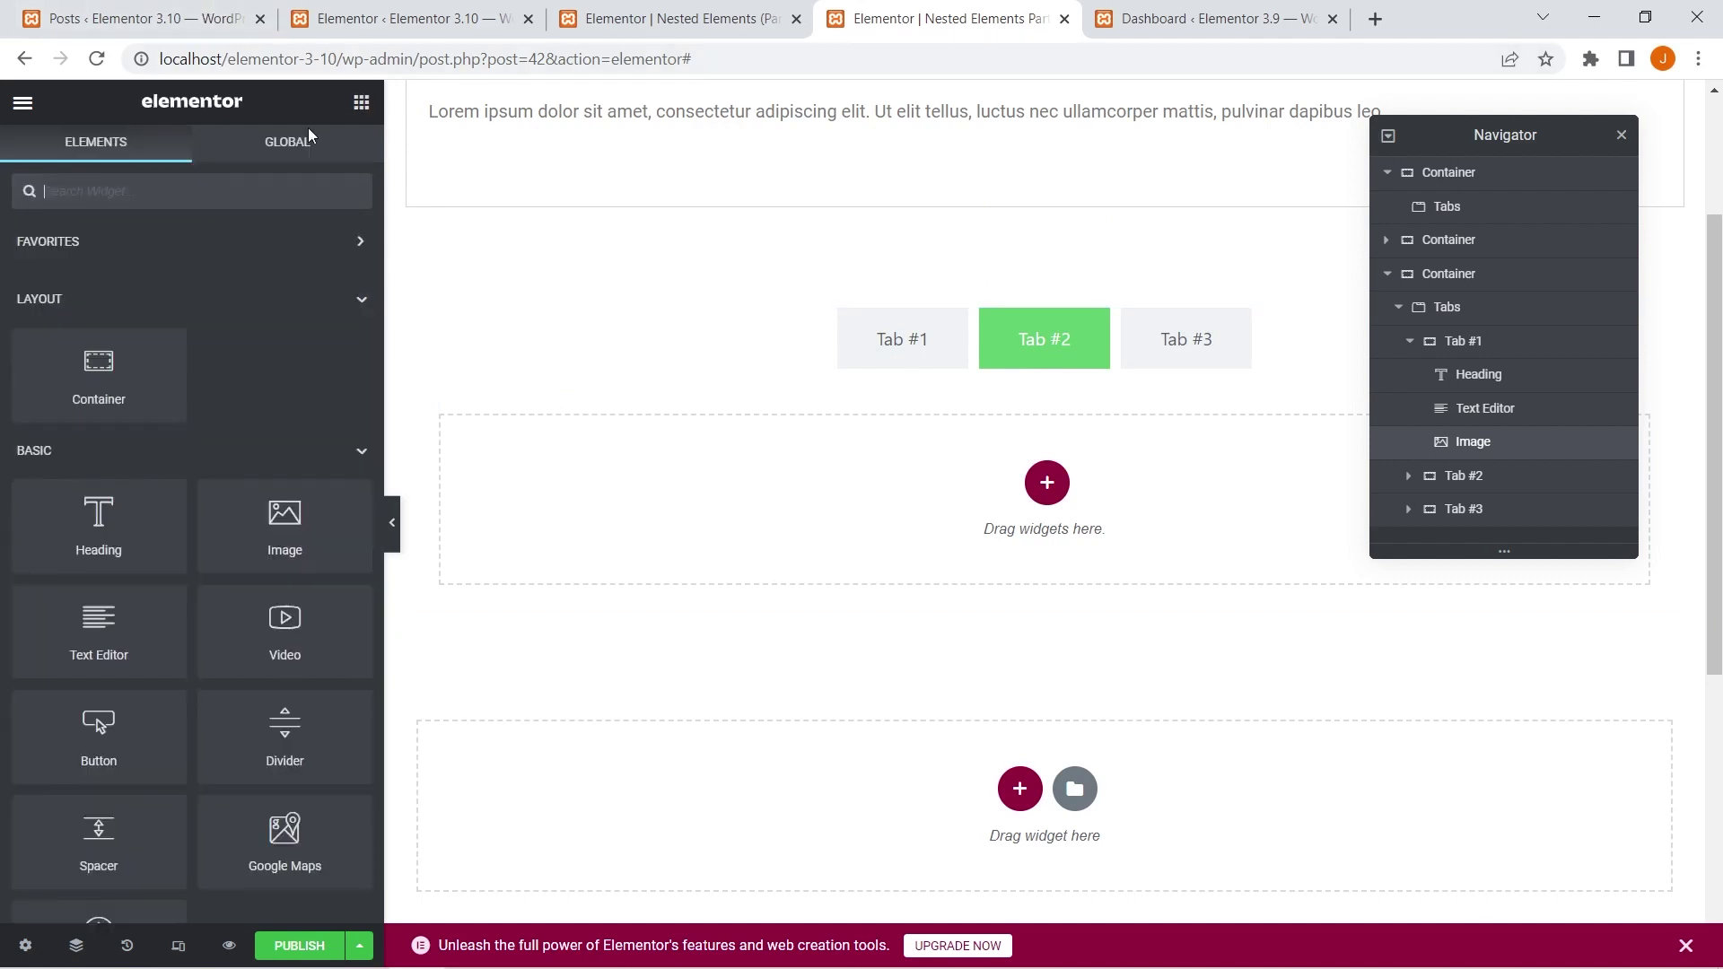
drag(94, 368, 982, 478)
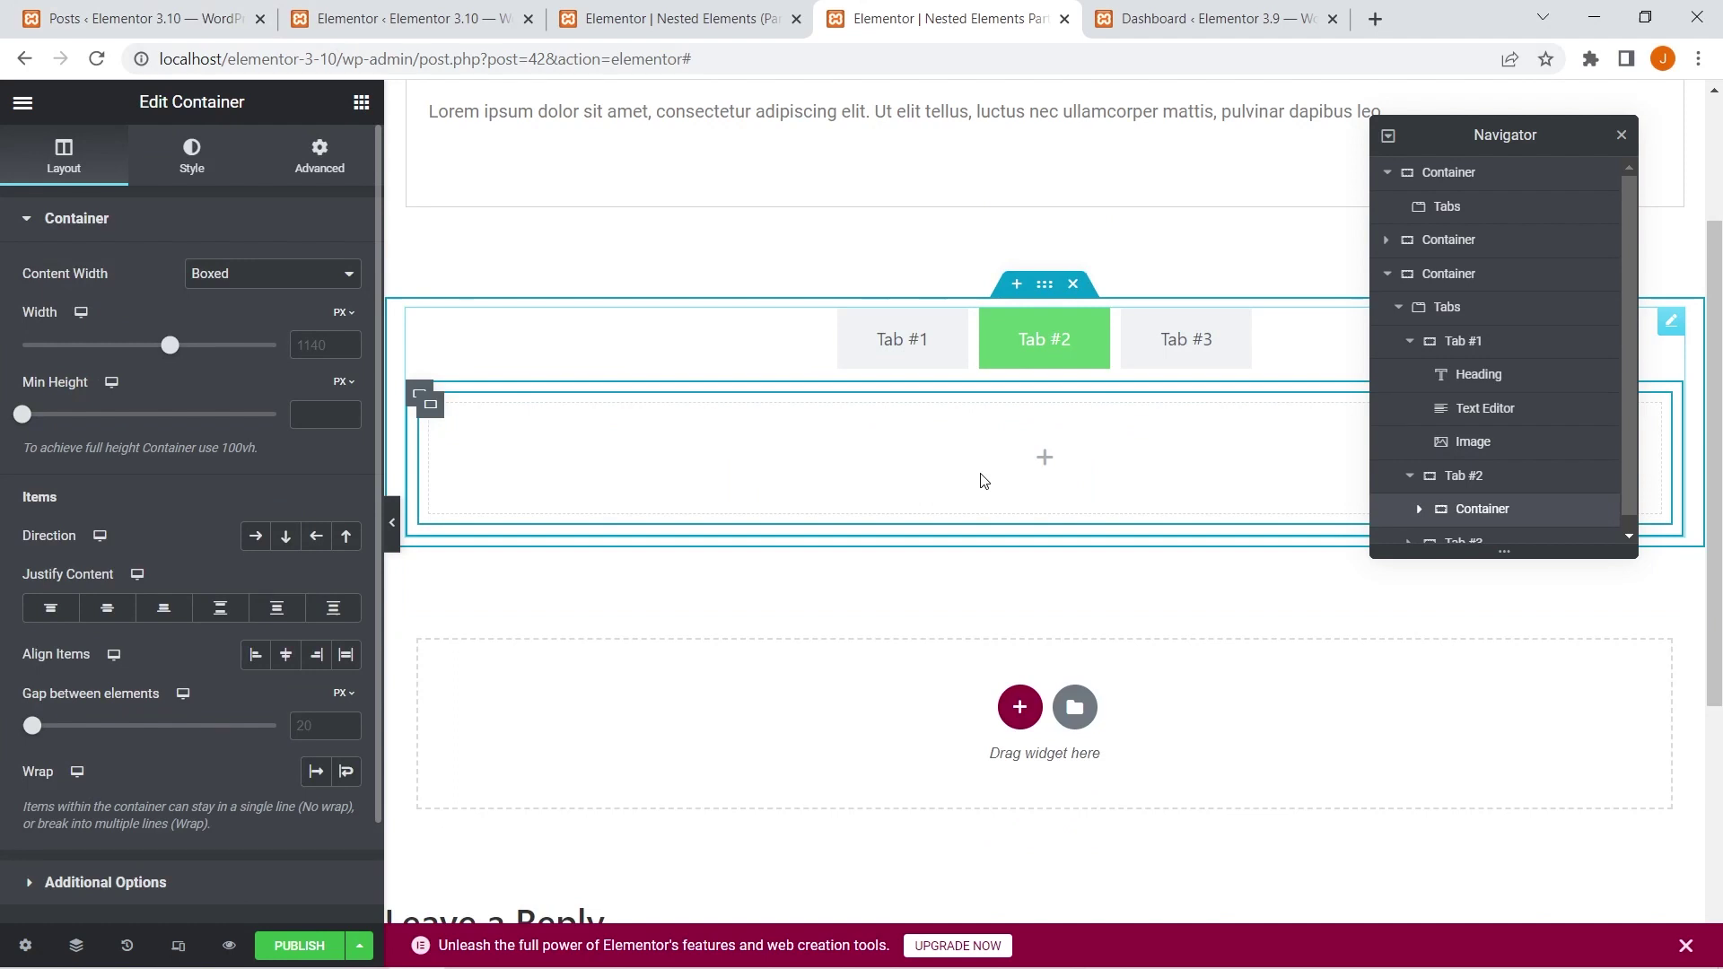
click(361, 101)
drag(98, 373, 912, 477)
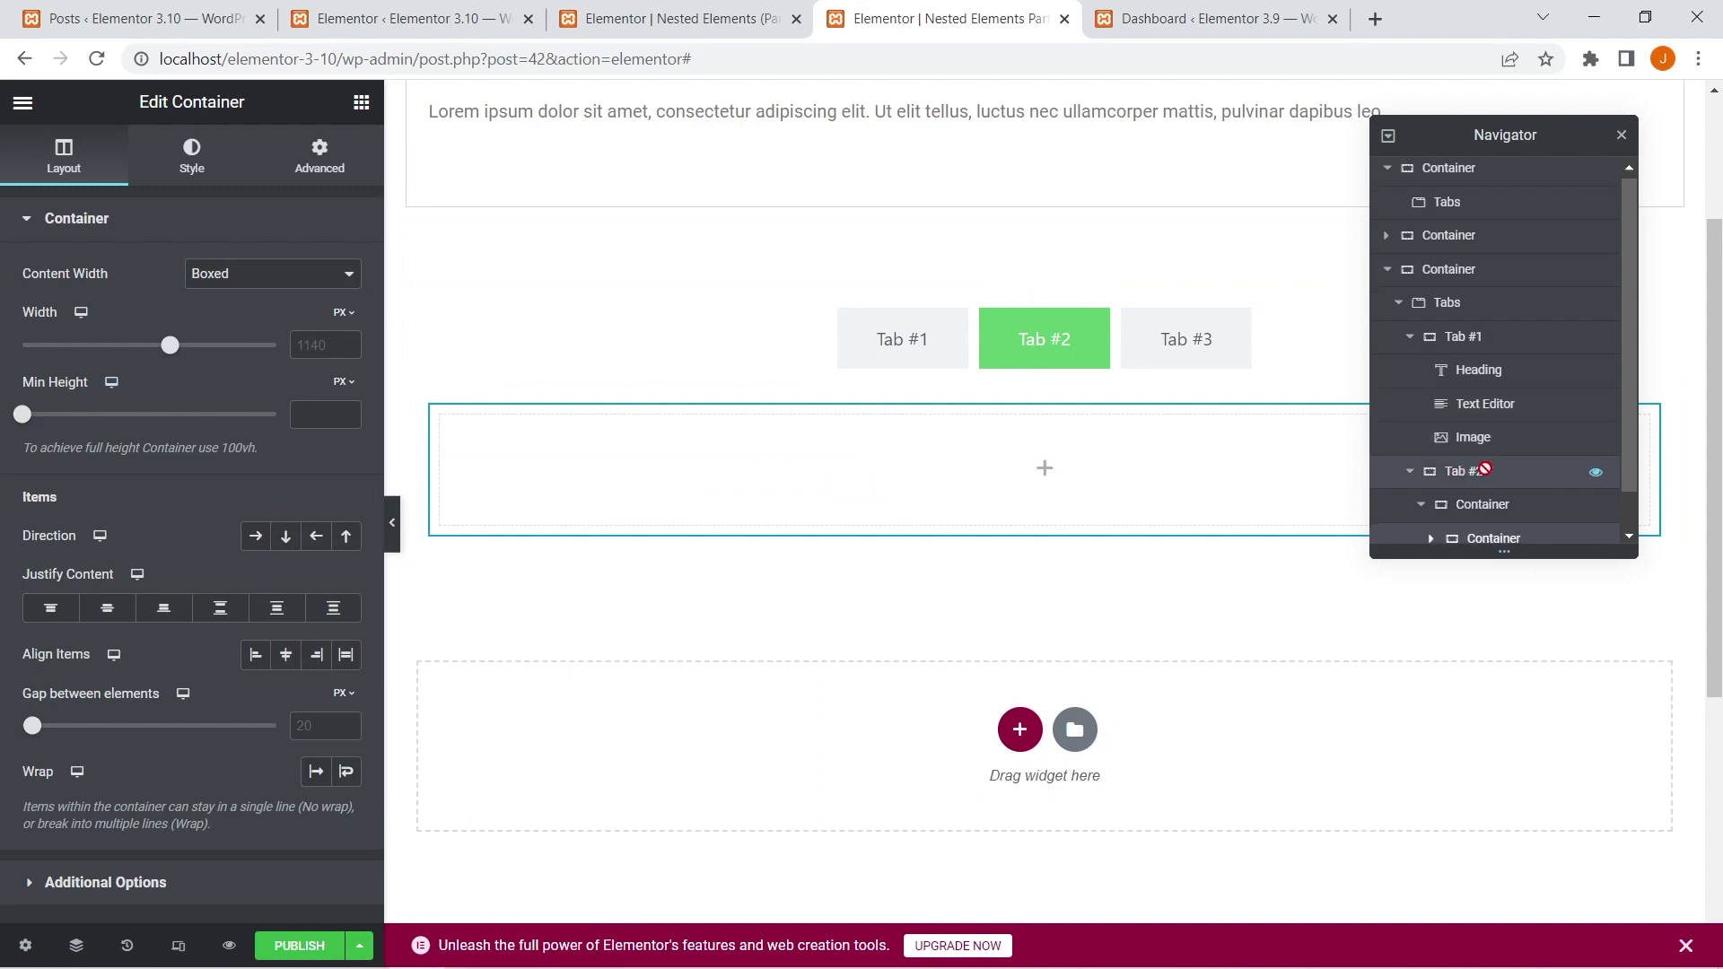
Duplicate the inner container in Tab #2 and set the parent container's direction to a horizontal row
right_click(1483, 499)
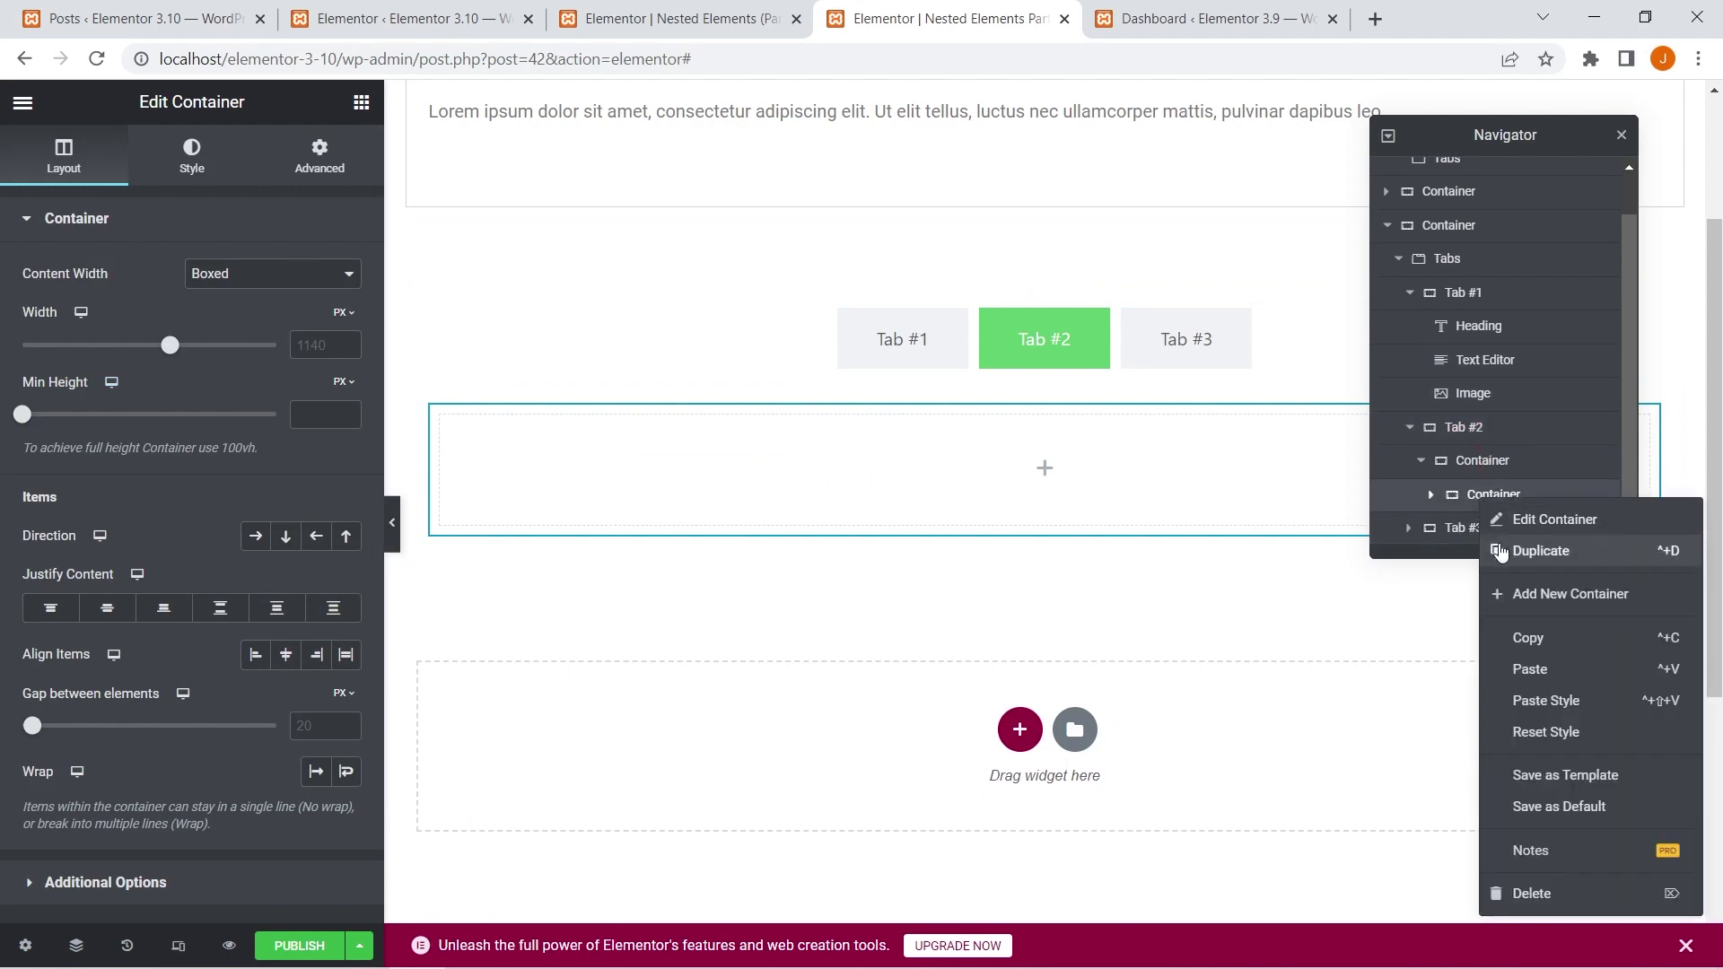
click(1501, 552)
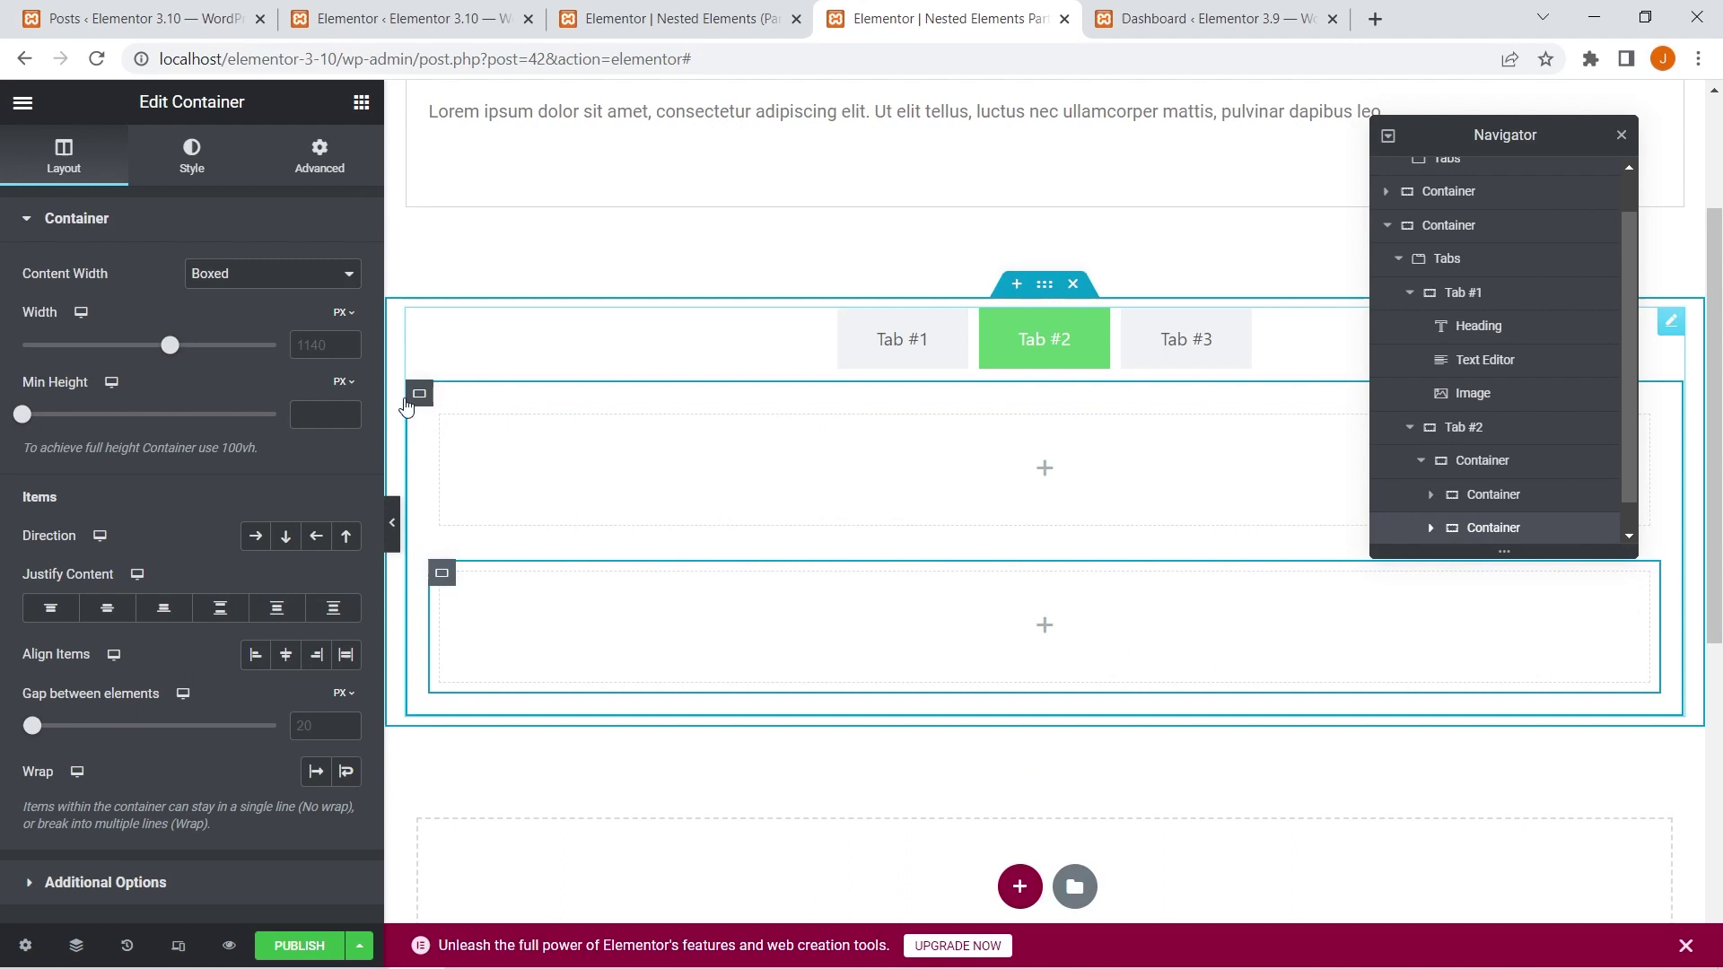
click(1490, 462)
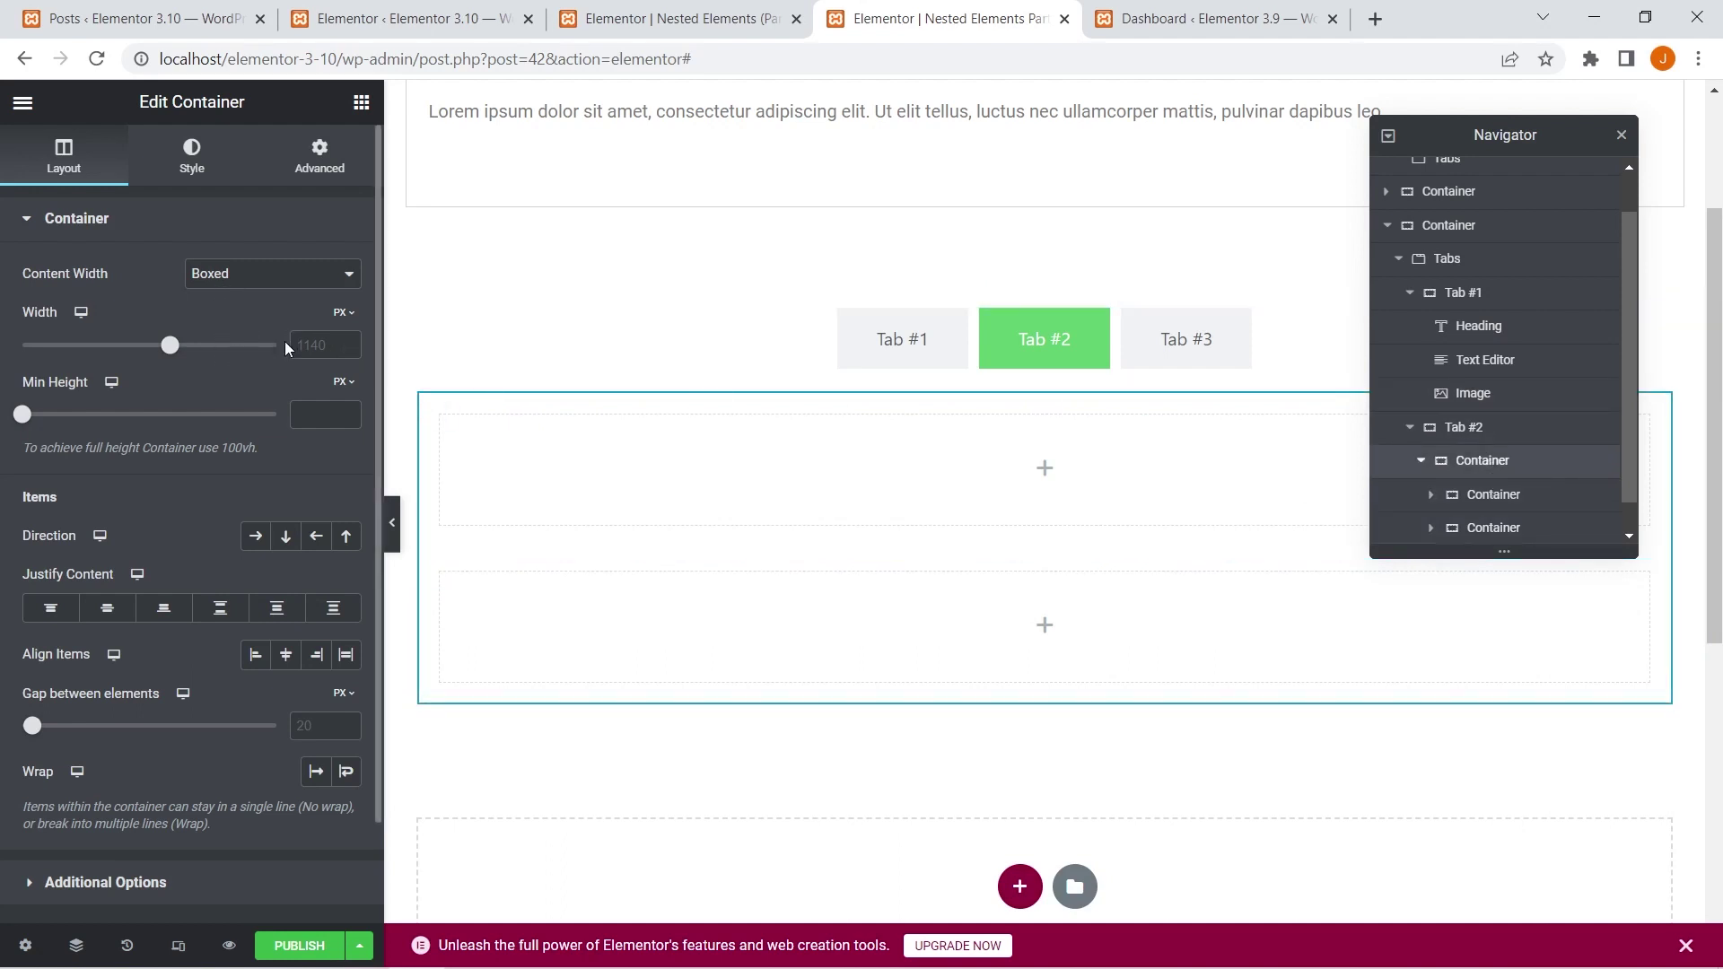
click(257, 538)
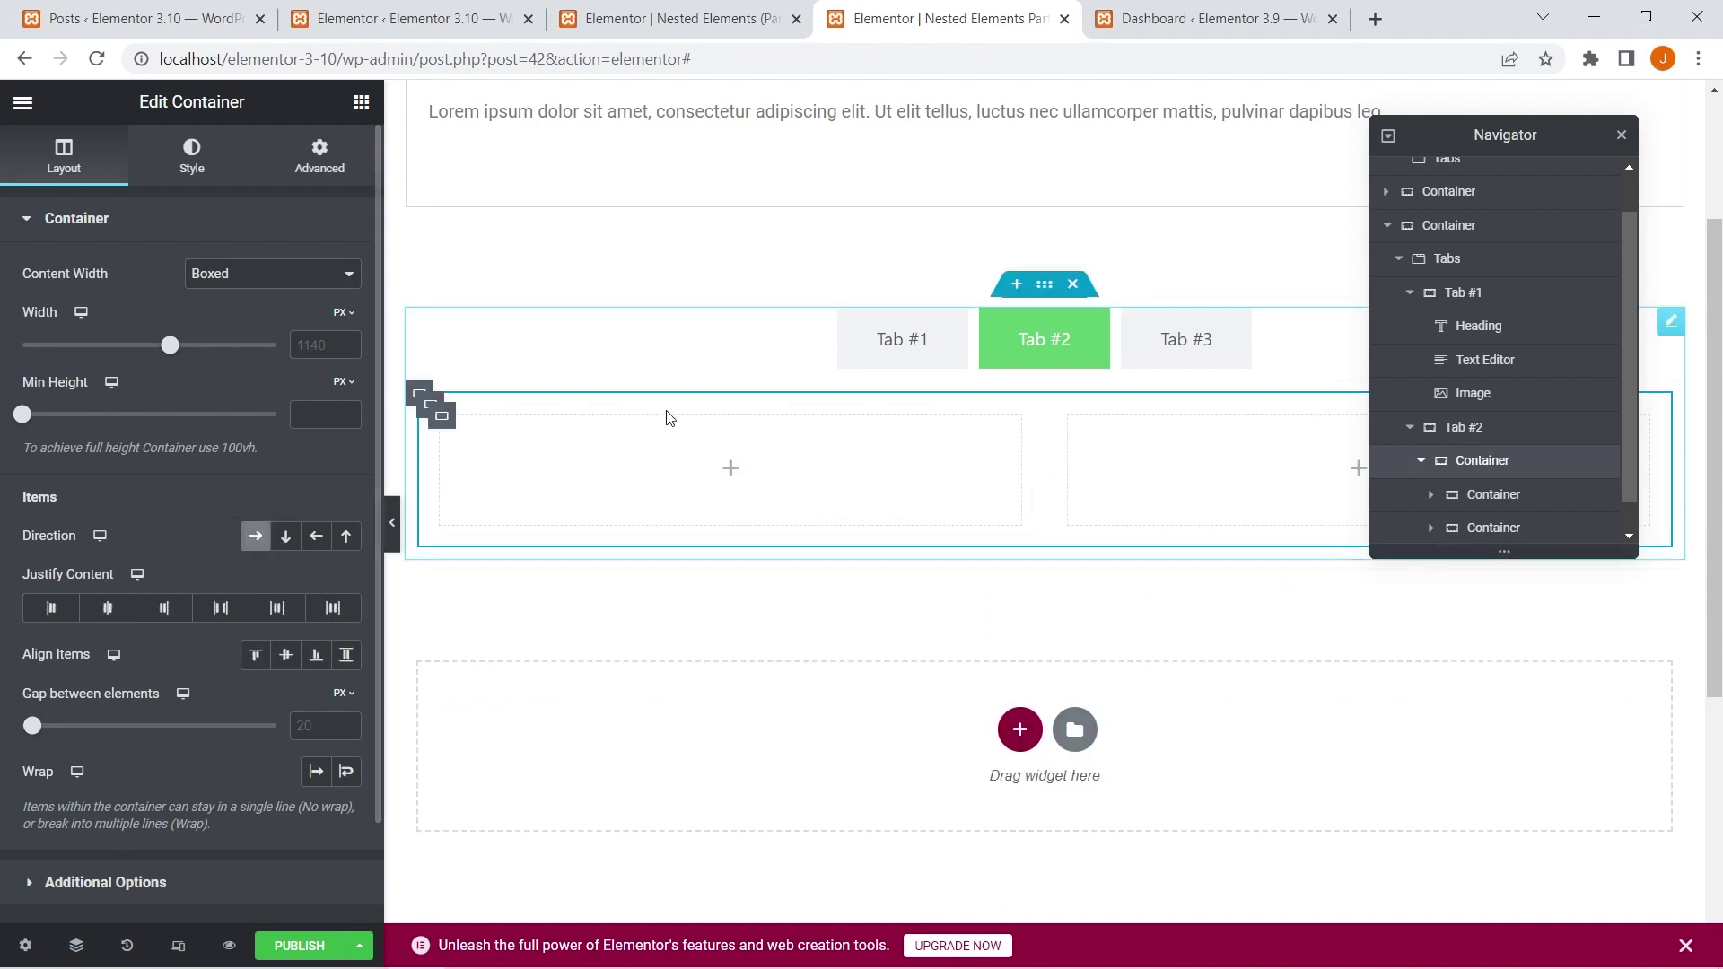
Give the first inner container in Tab #2 a classic background in bright red (#FB0000)
click(431, 405)
click(192, 155)
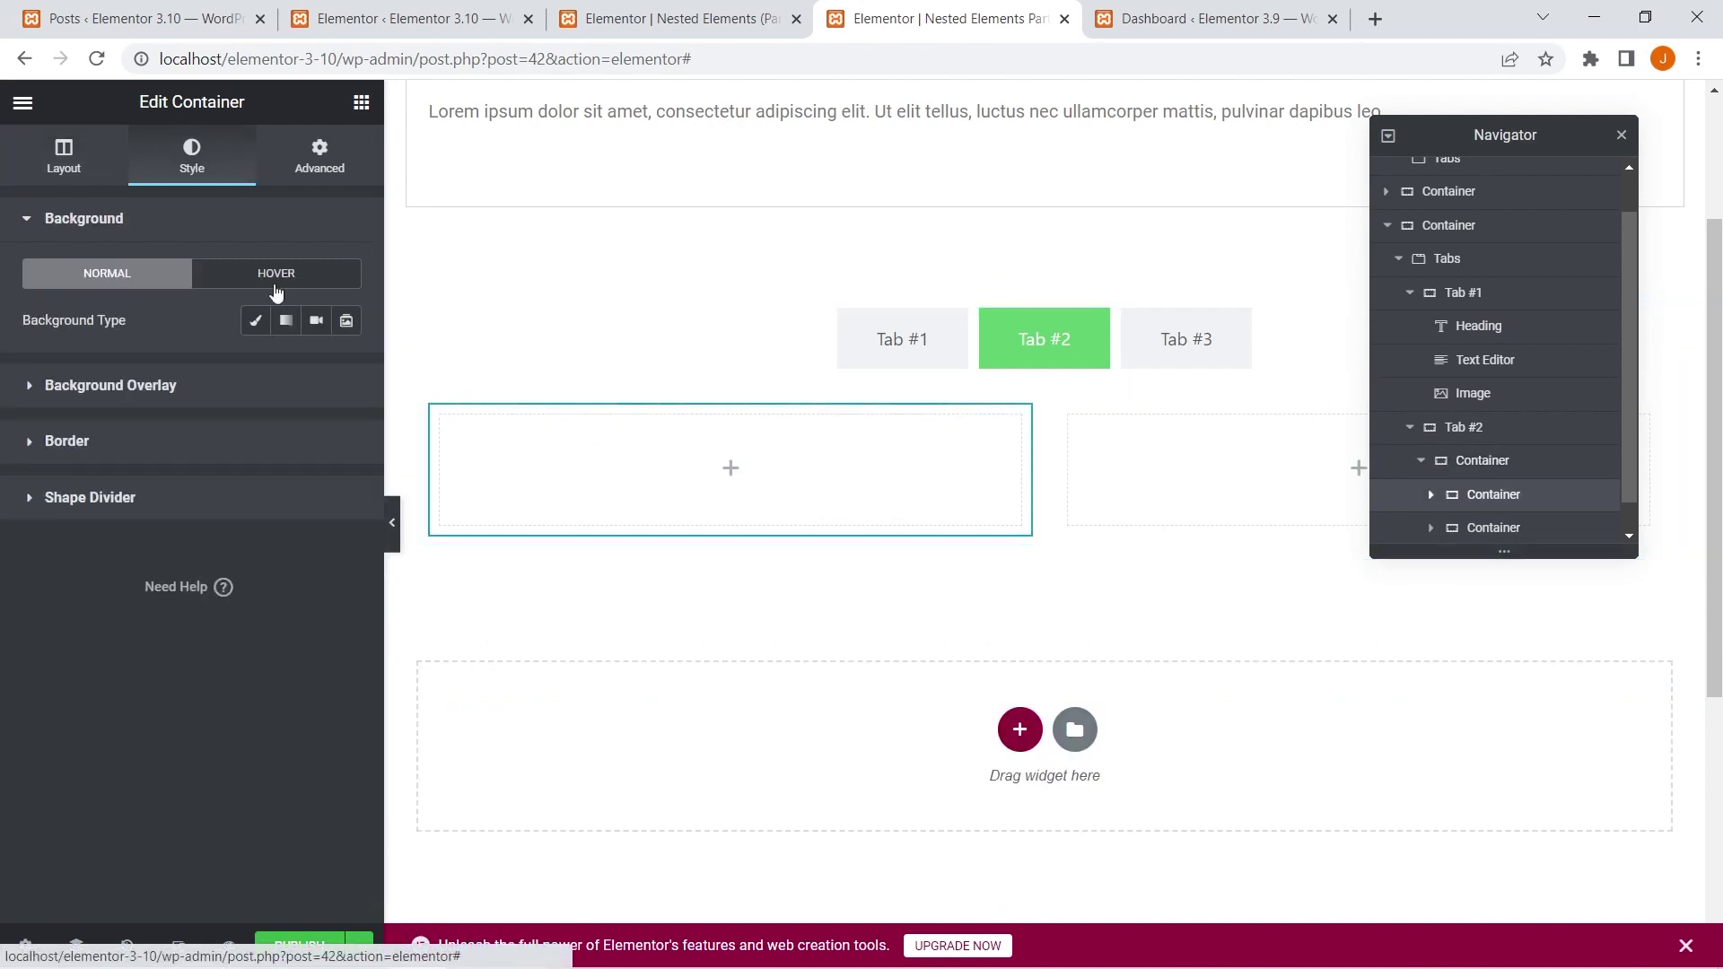
click(255, 321)
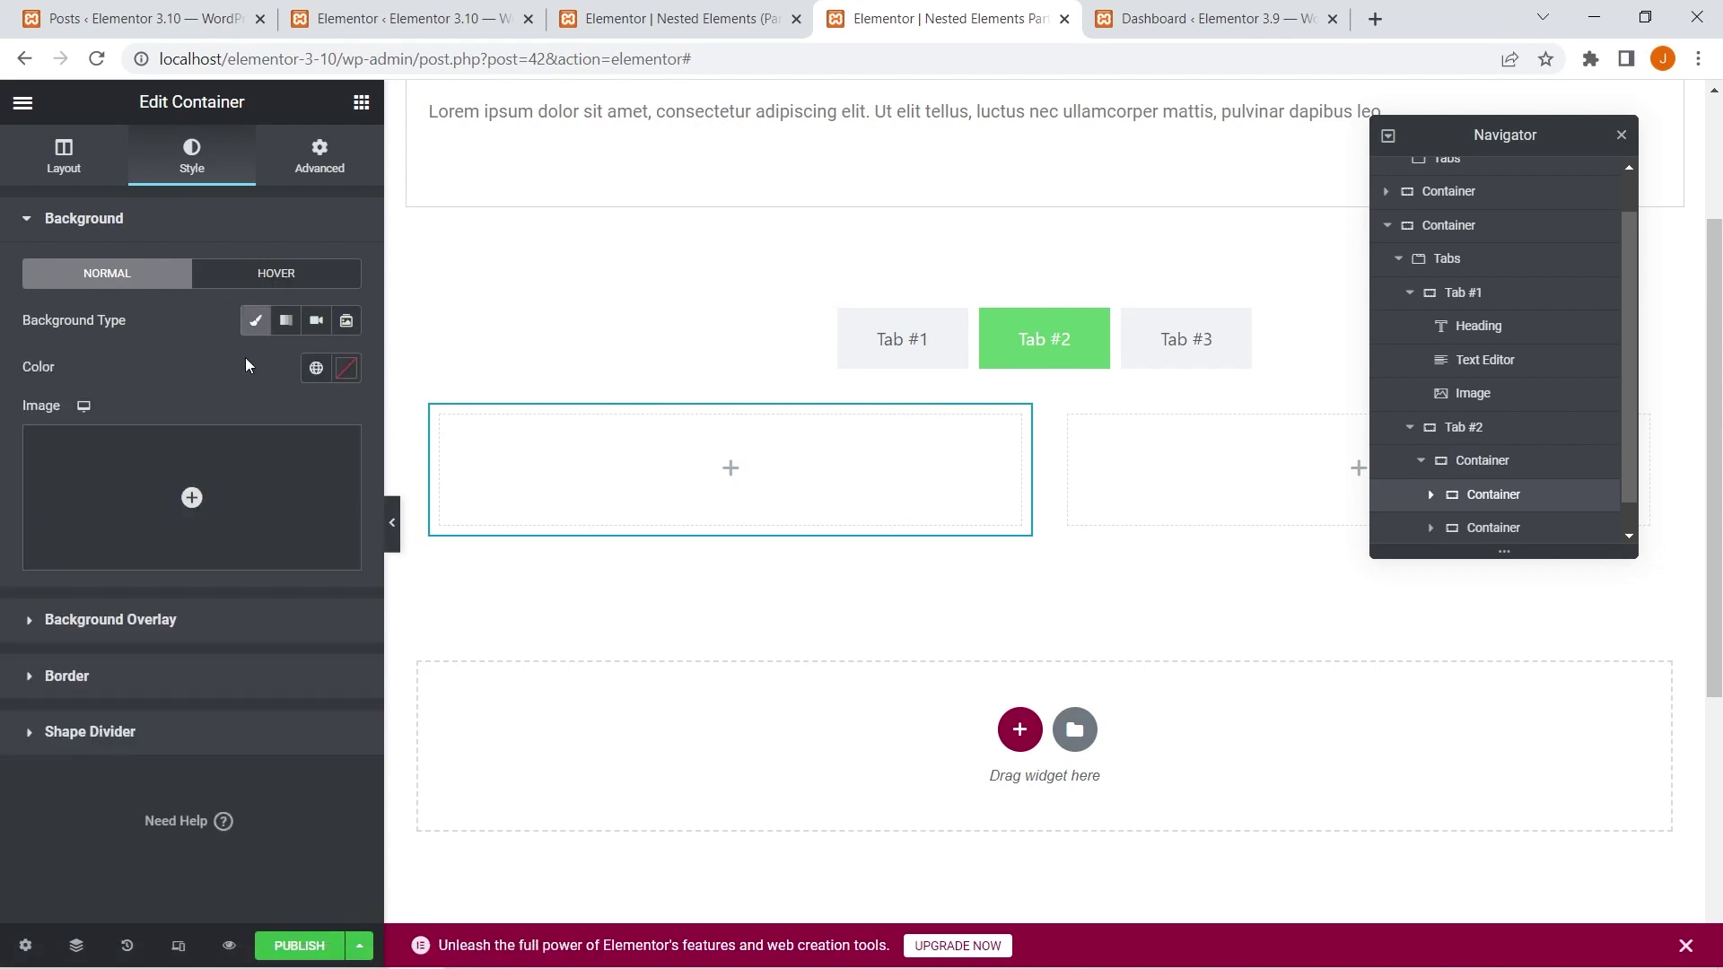
click(346, 368)
drag(302, 506, 363, 455)
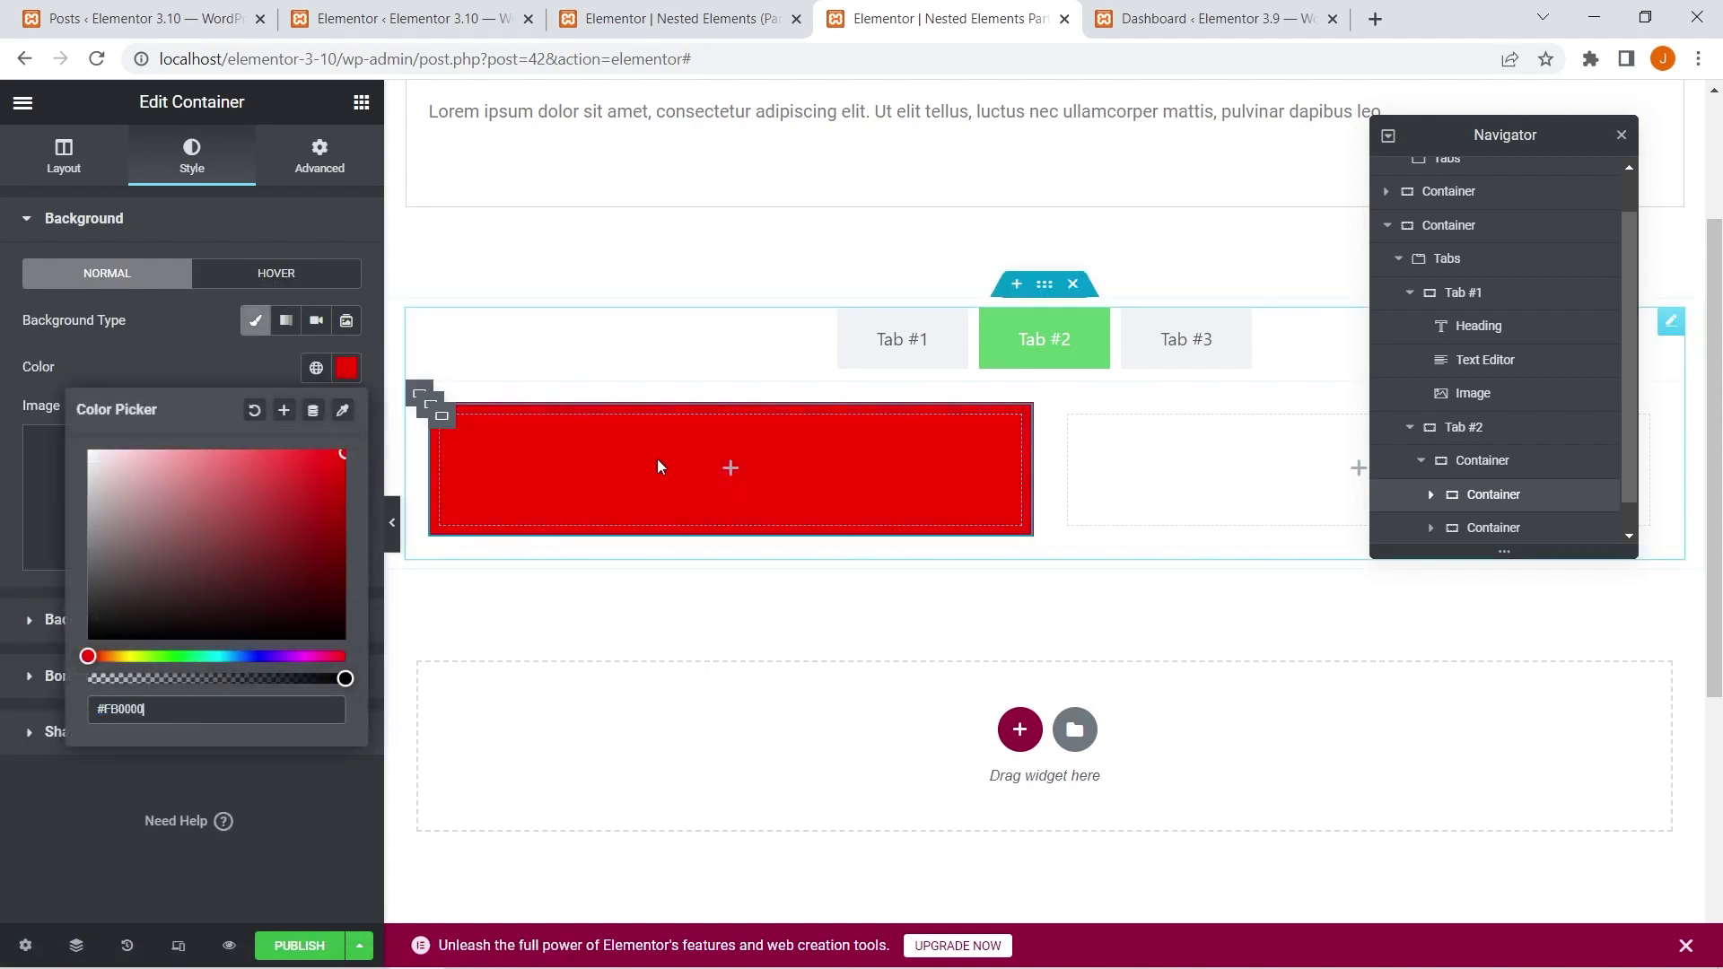
Give the second inner container in Tab #2 a classic background in near-black (#110B0B)
click(1071, 421)
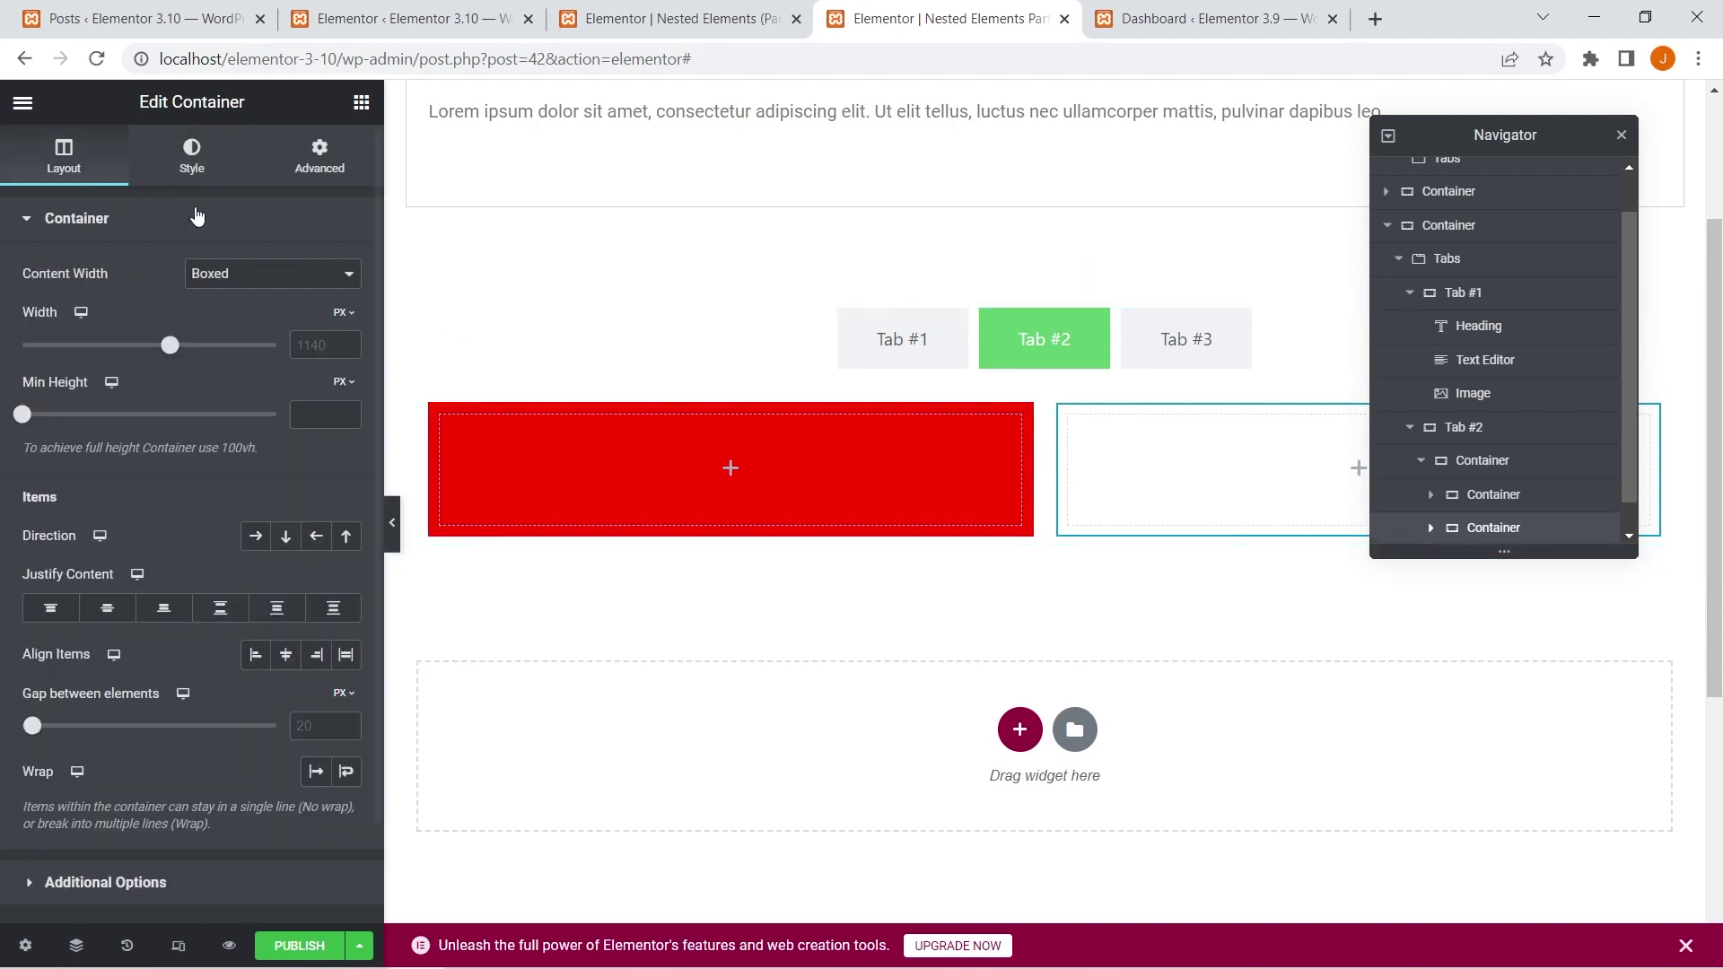
click(213, 160)
click(255, 320)
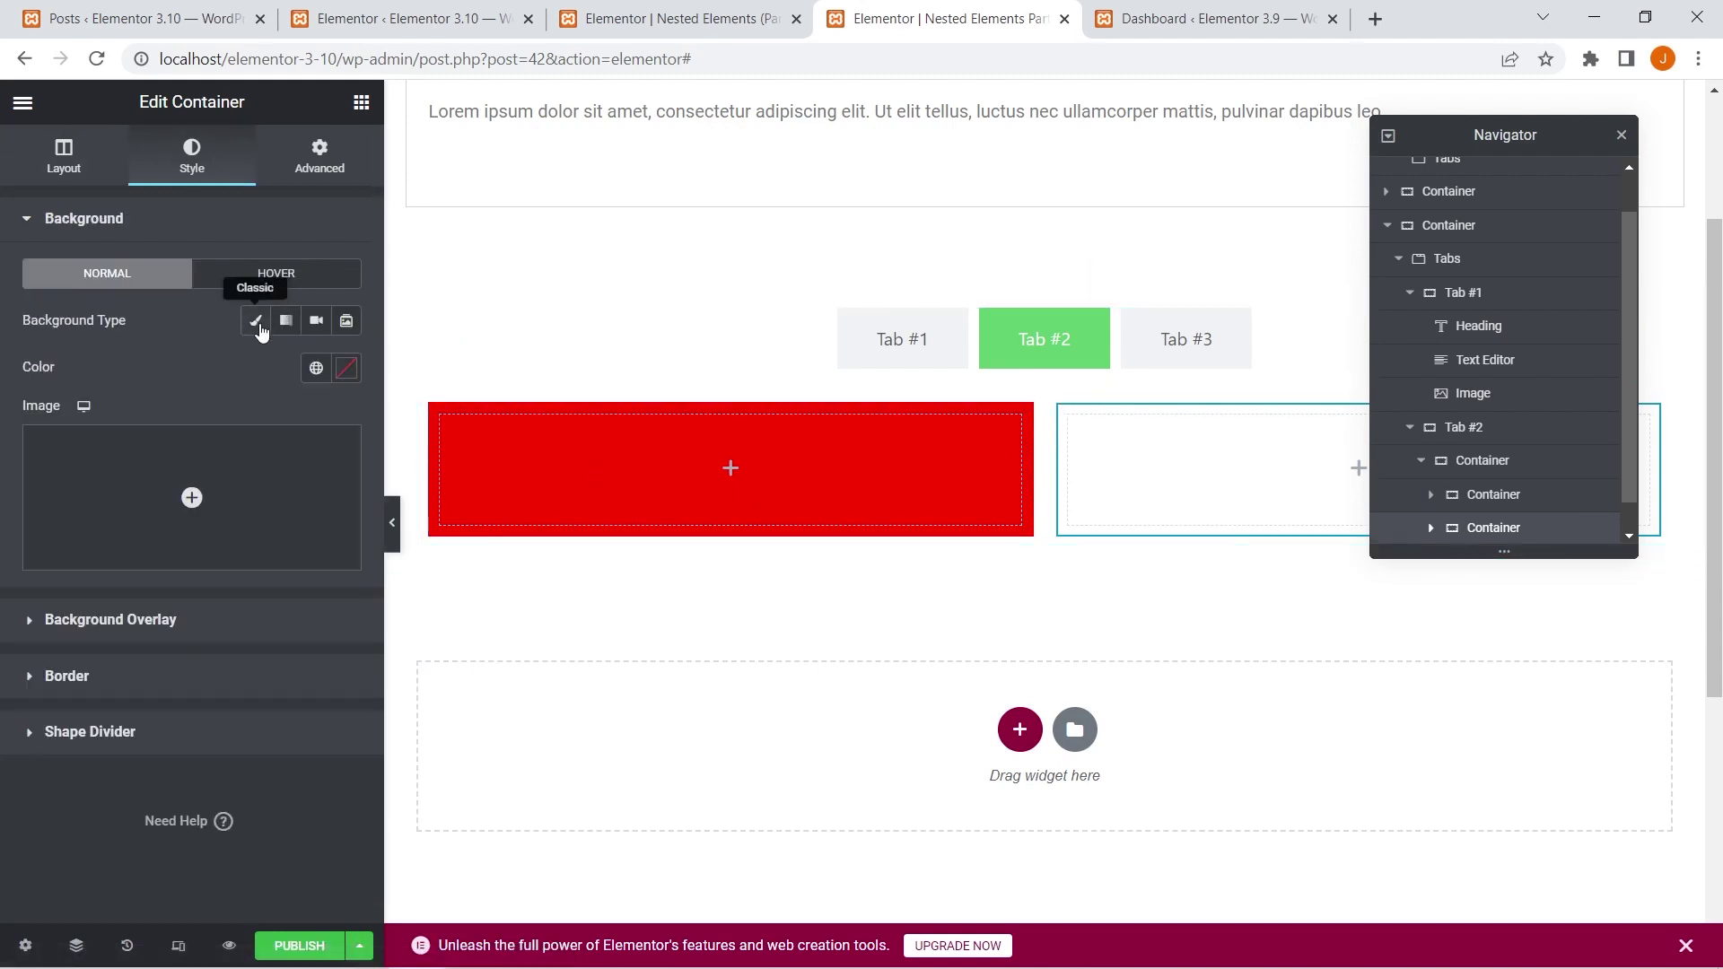
click(349, 370)
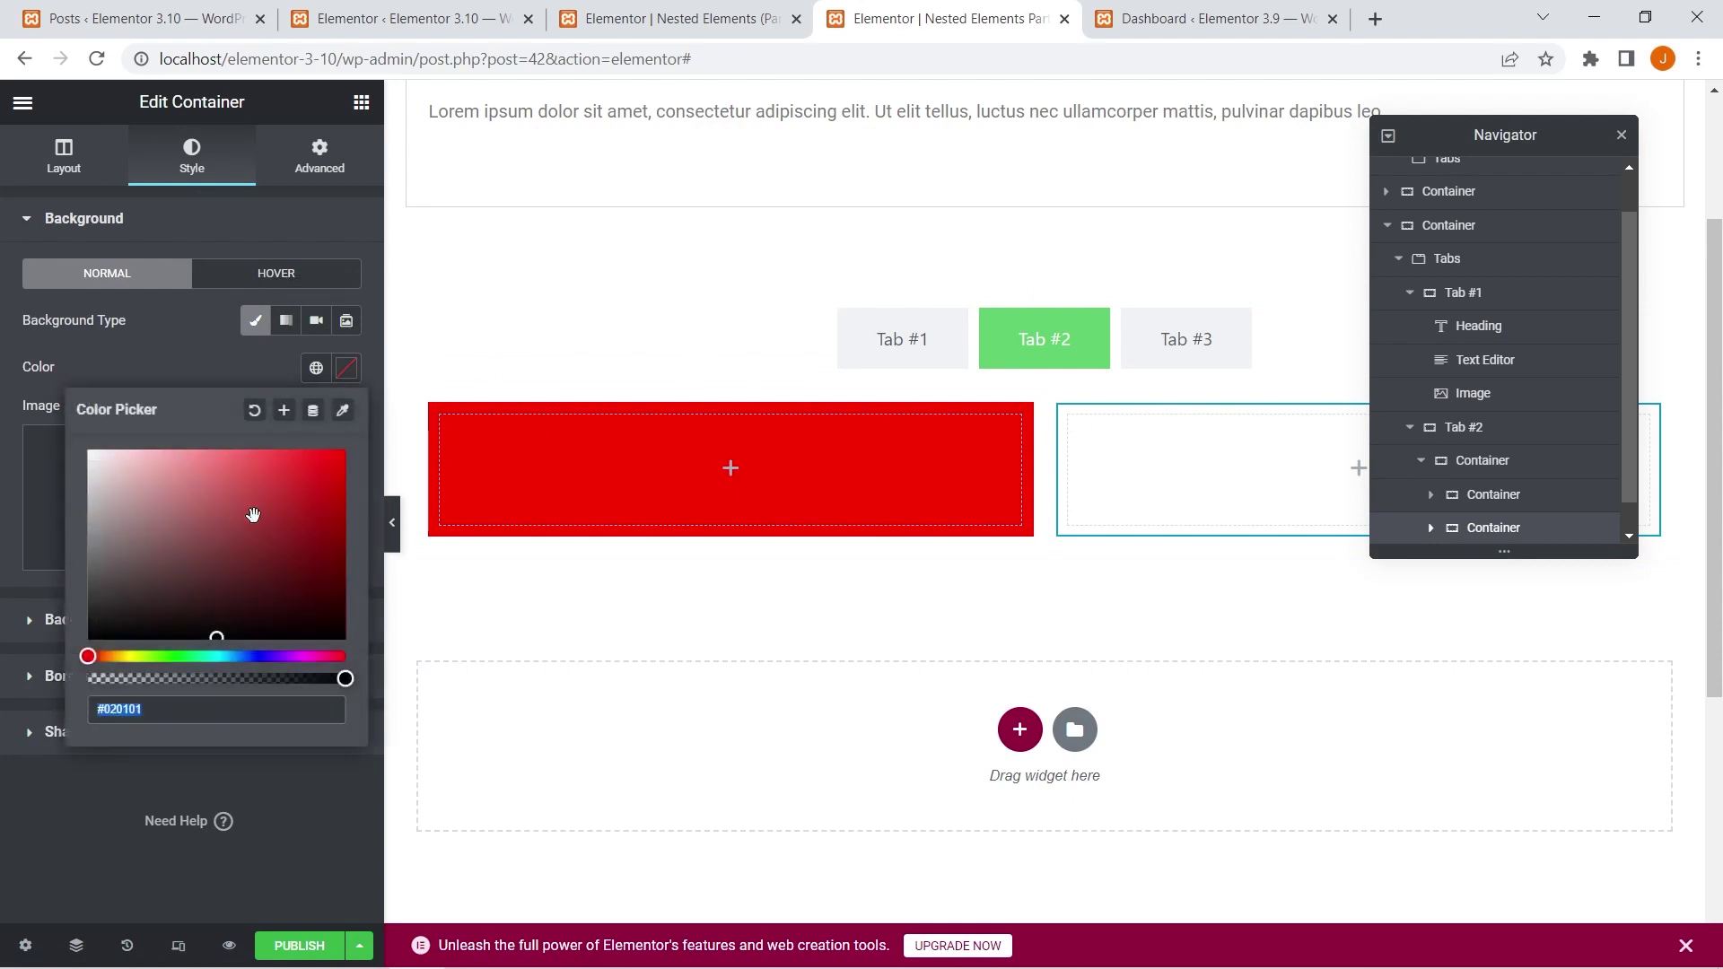
click(216, 634)
drag(118, 634, 183, 626)
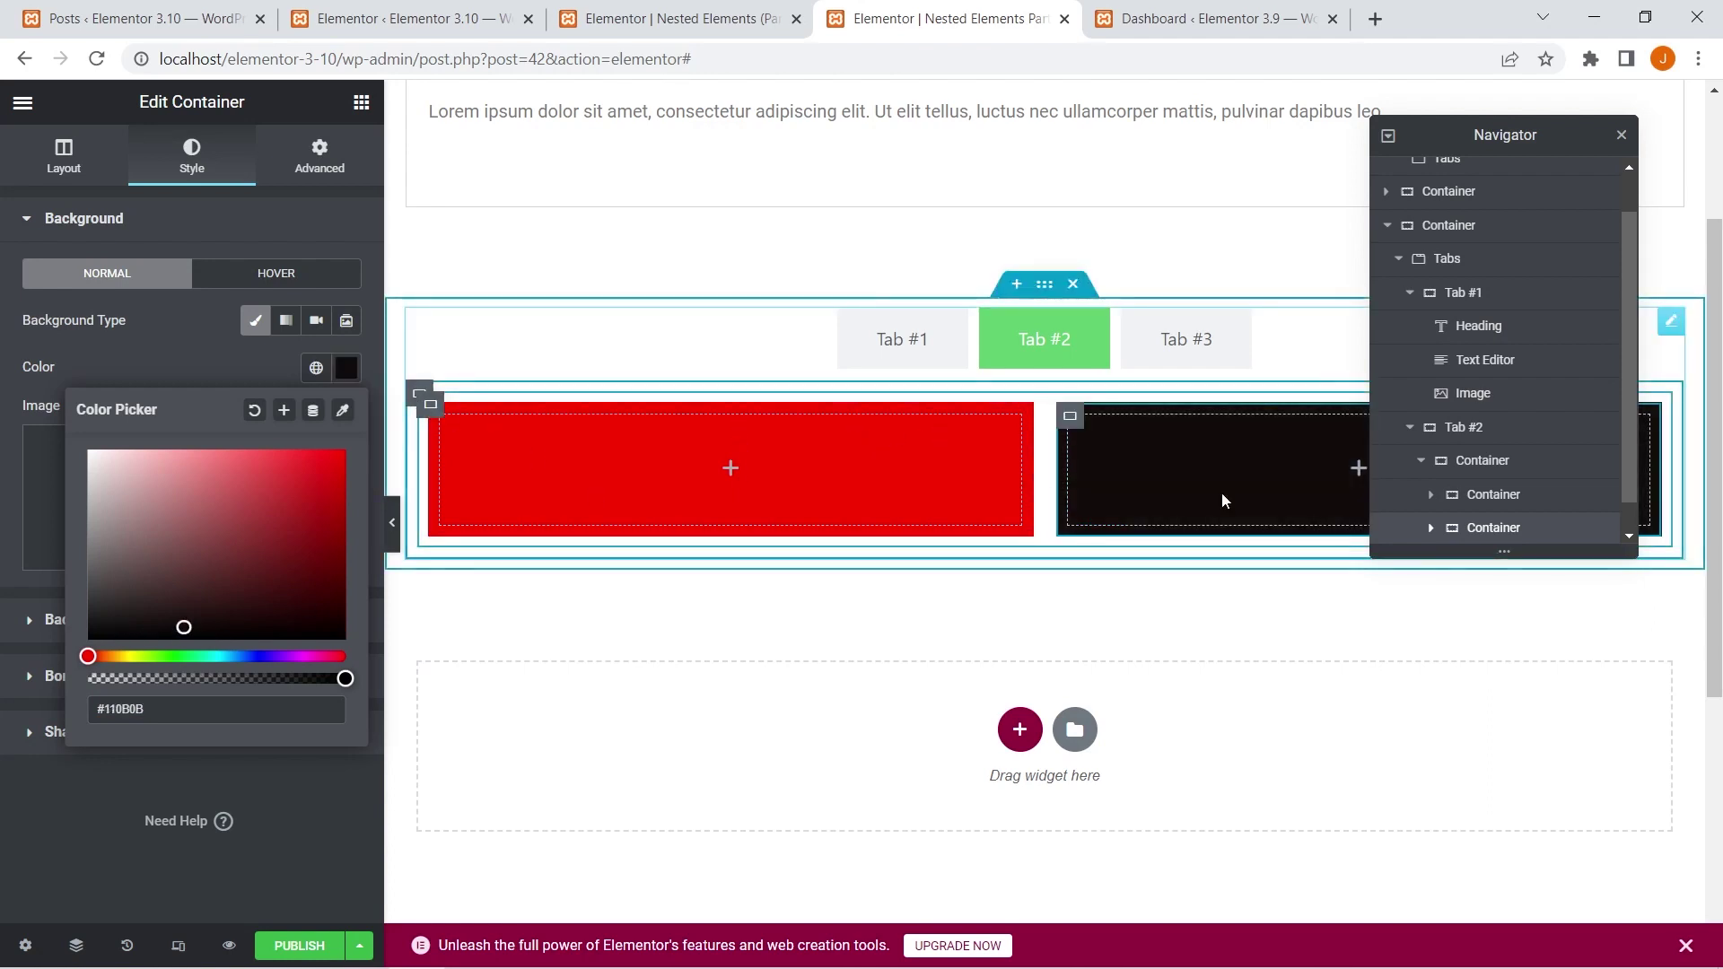
Give the parent container in Tab #2 a classic background in blue (#280FE7)
click(1460, 463)
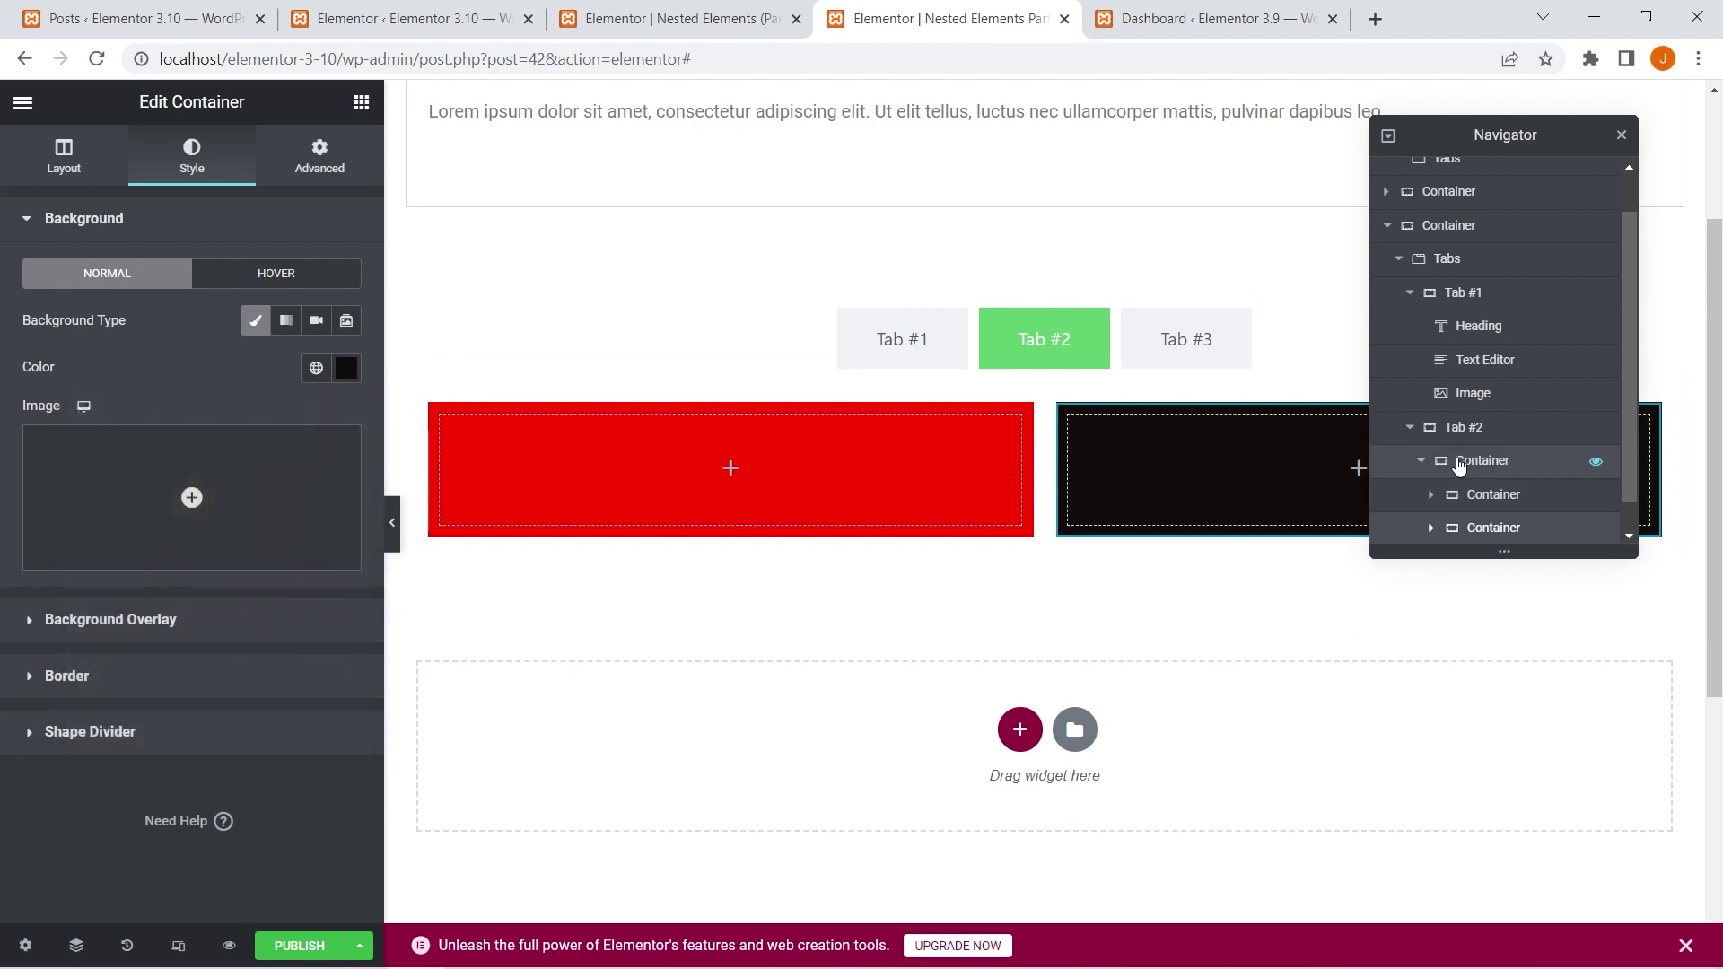
click(1459, 463)
click(191, 157)
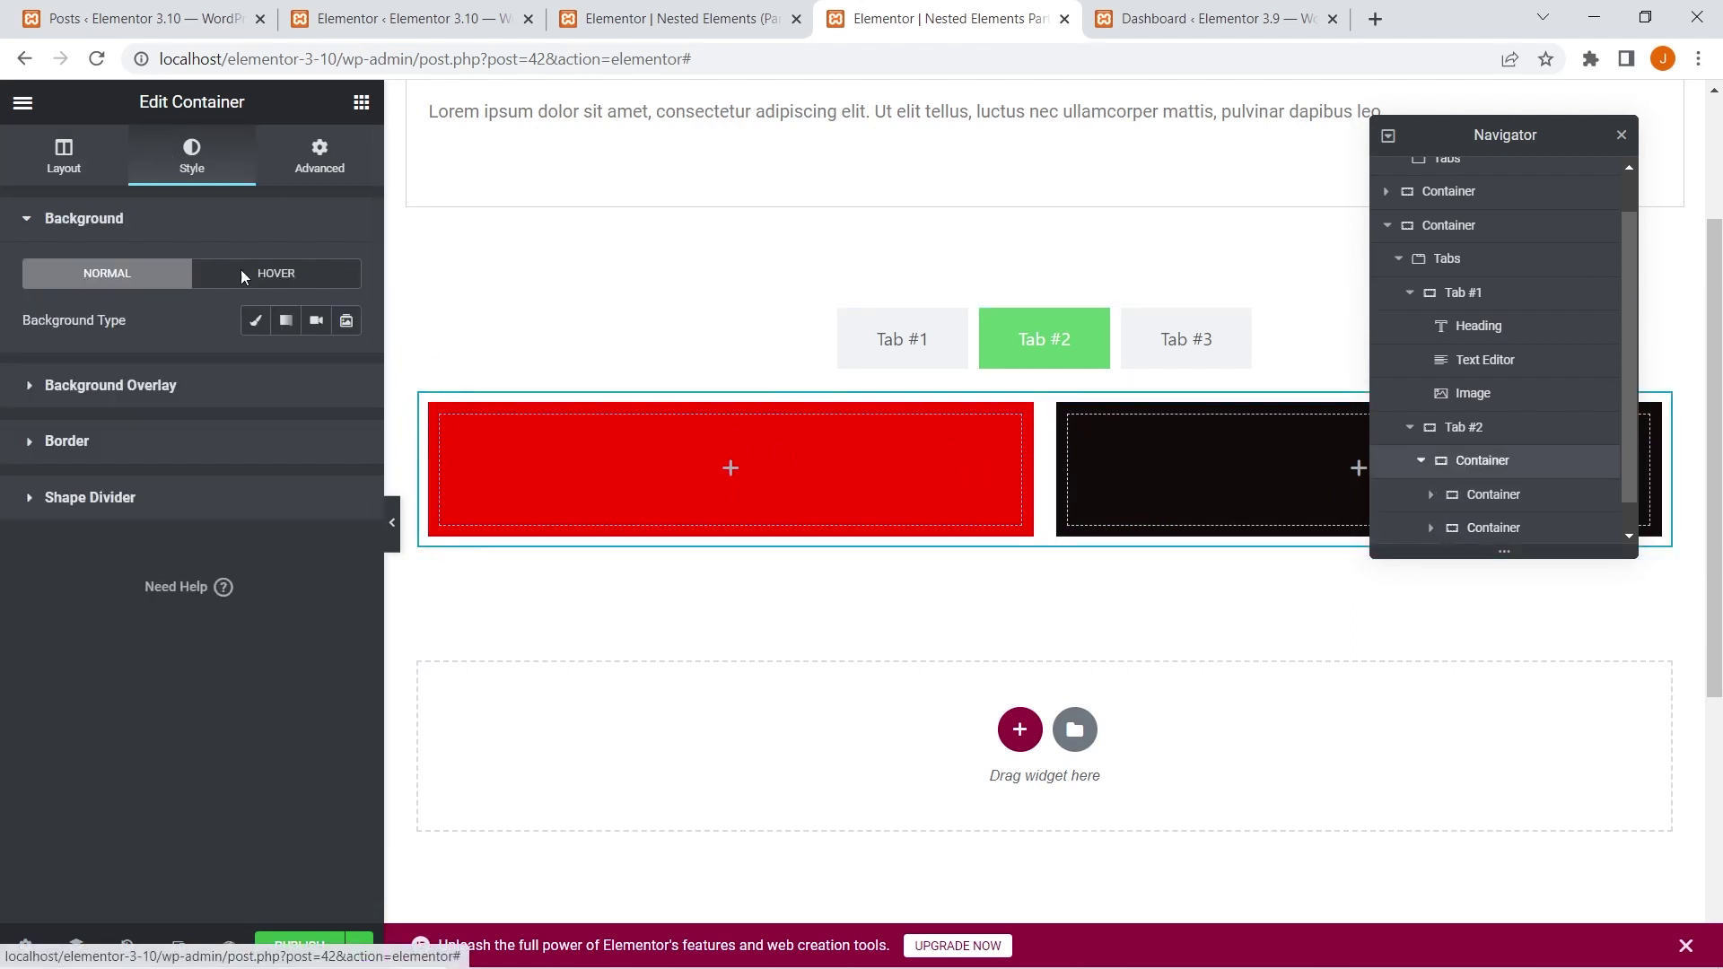
click(255, 321)
click(325, 373)
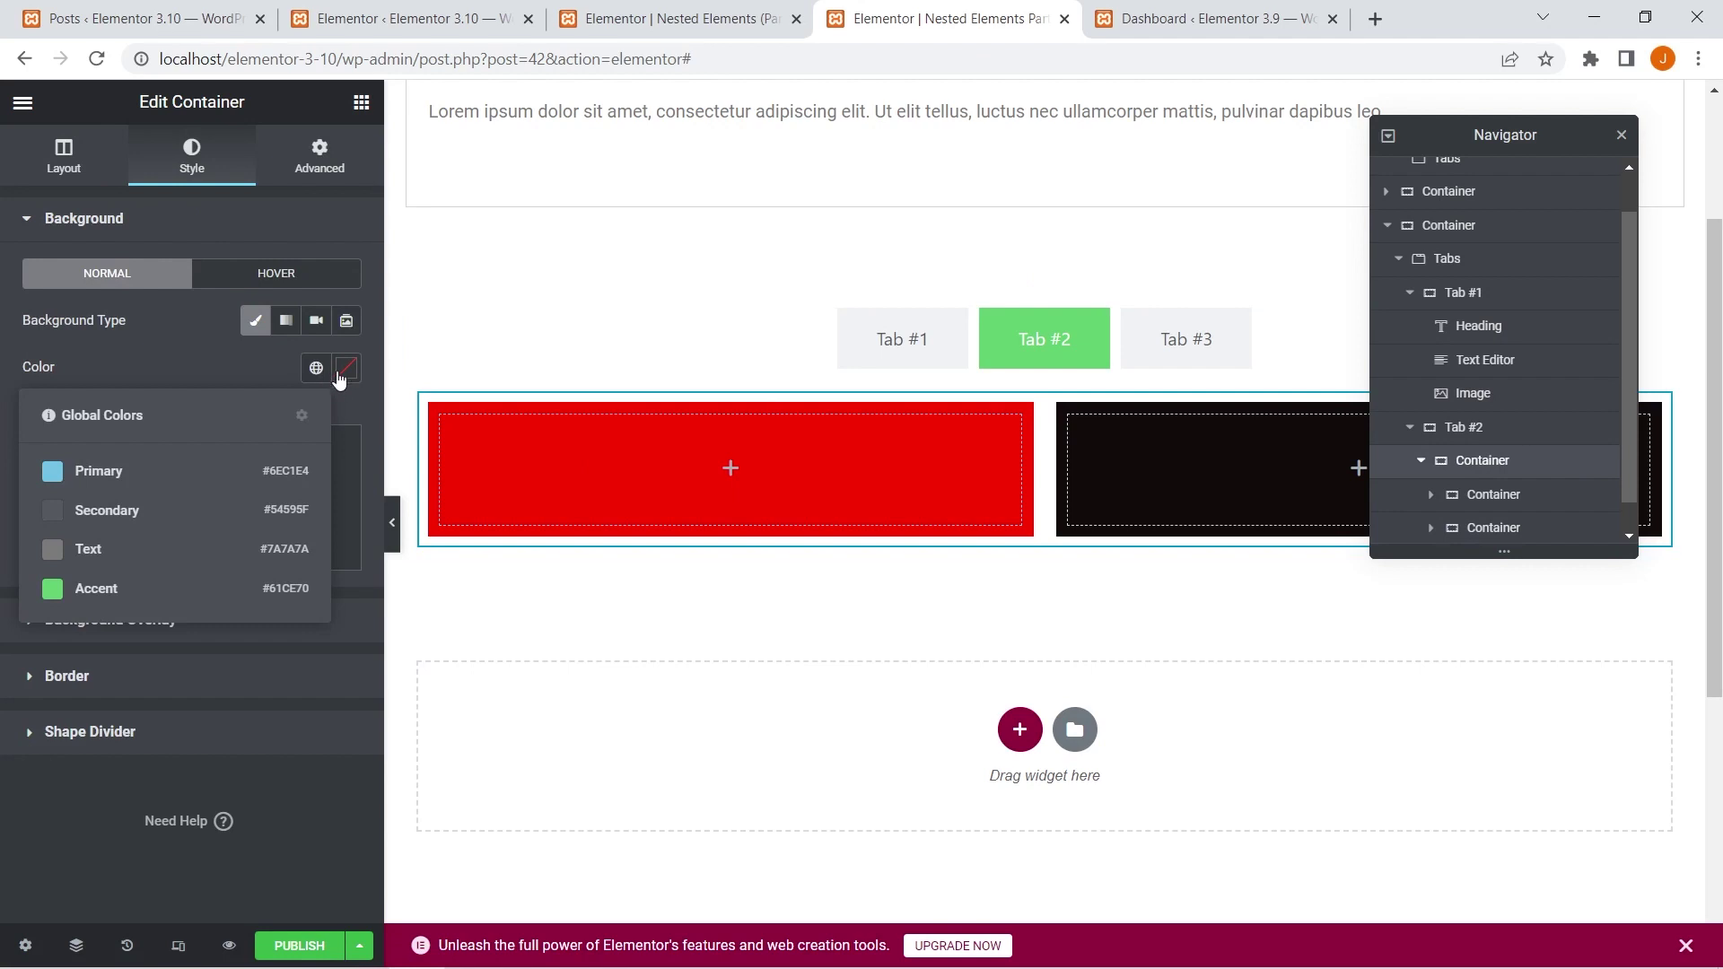
click(343, 371)
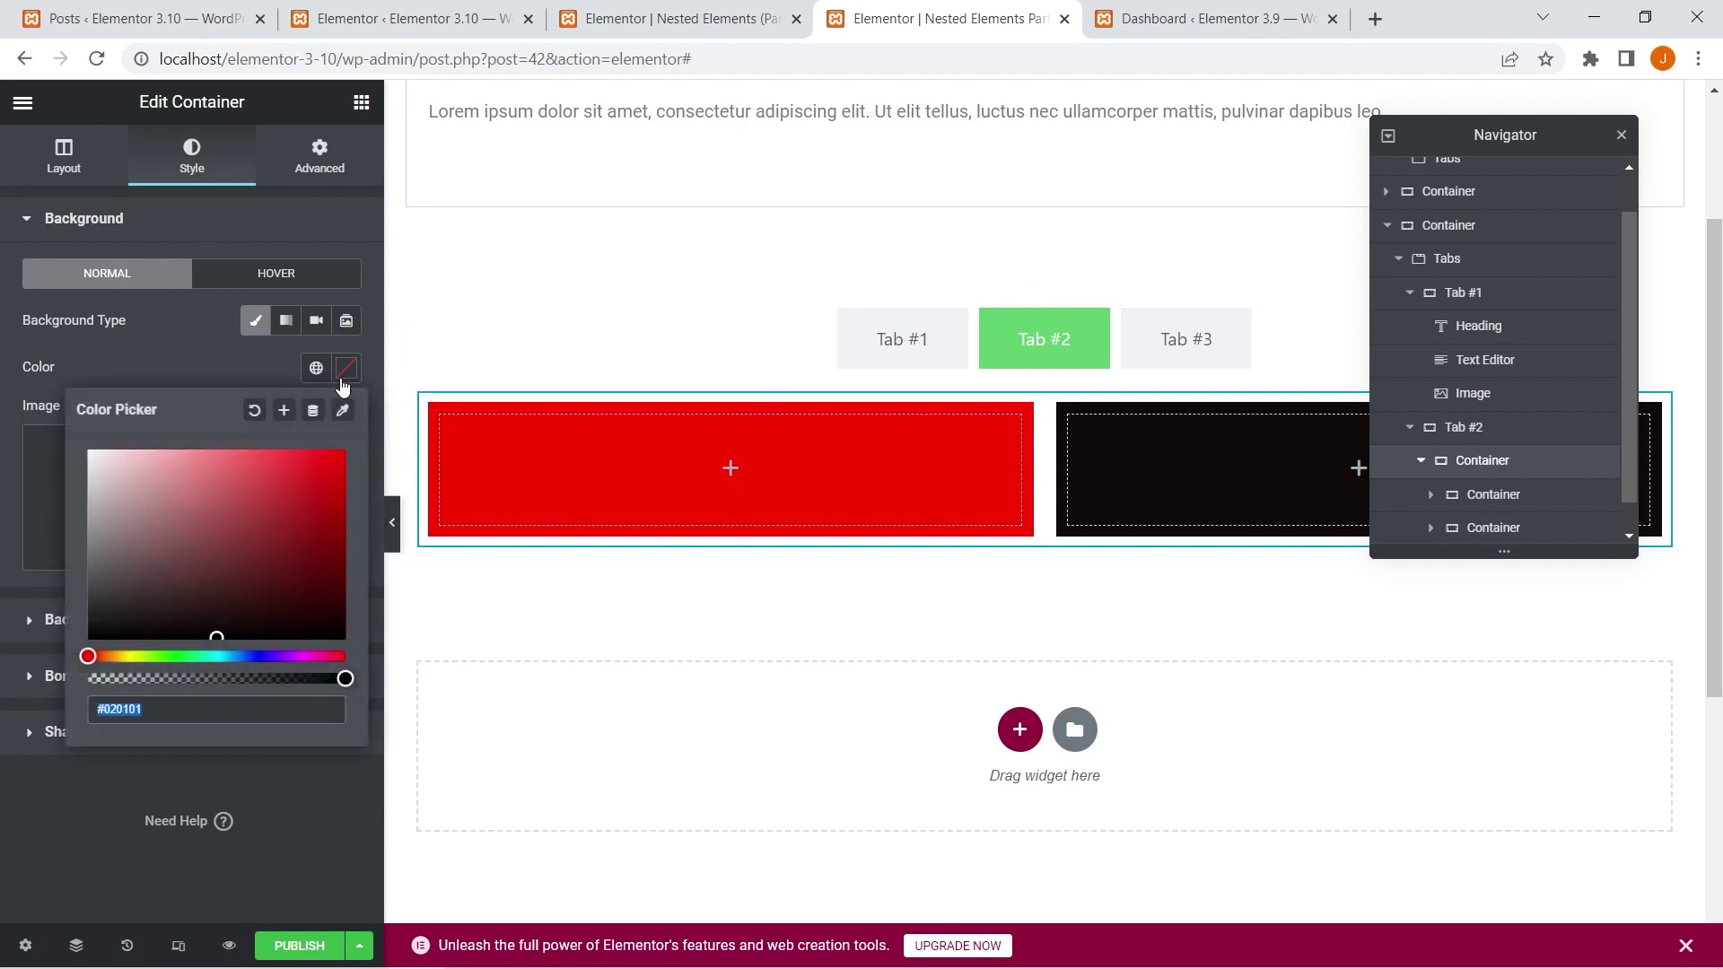
click(224, 658)
drag(223, 658, 264, 658)
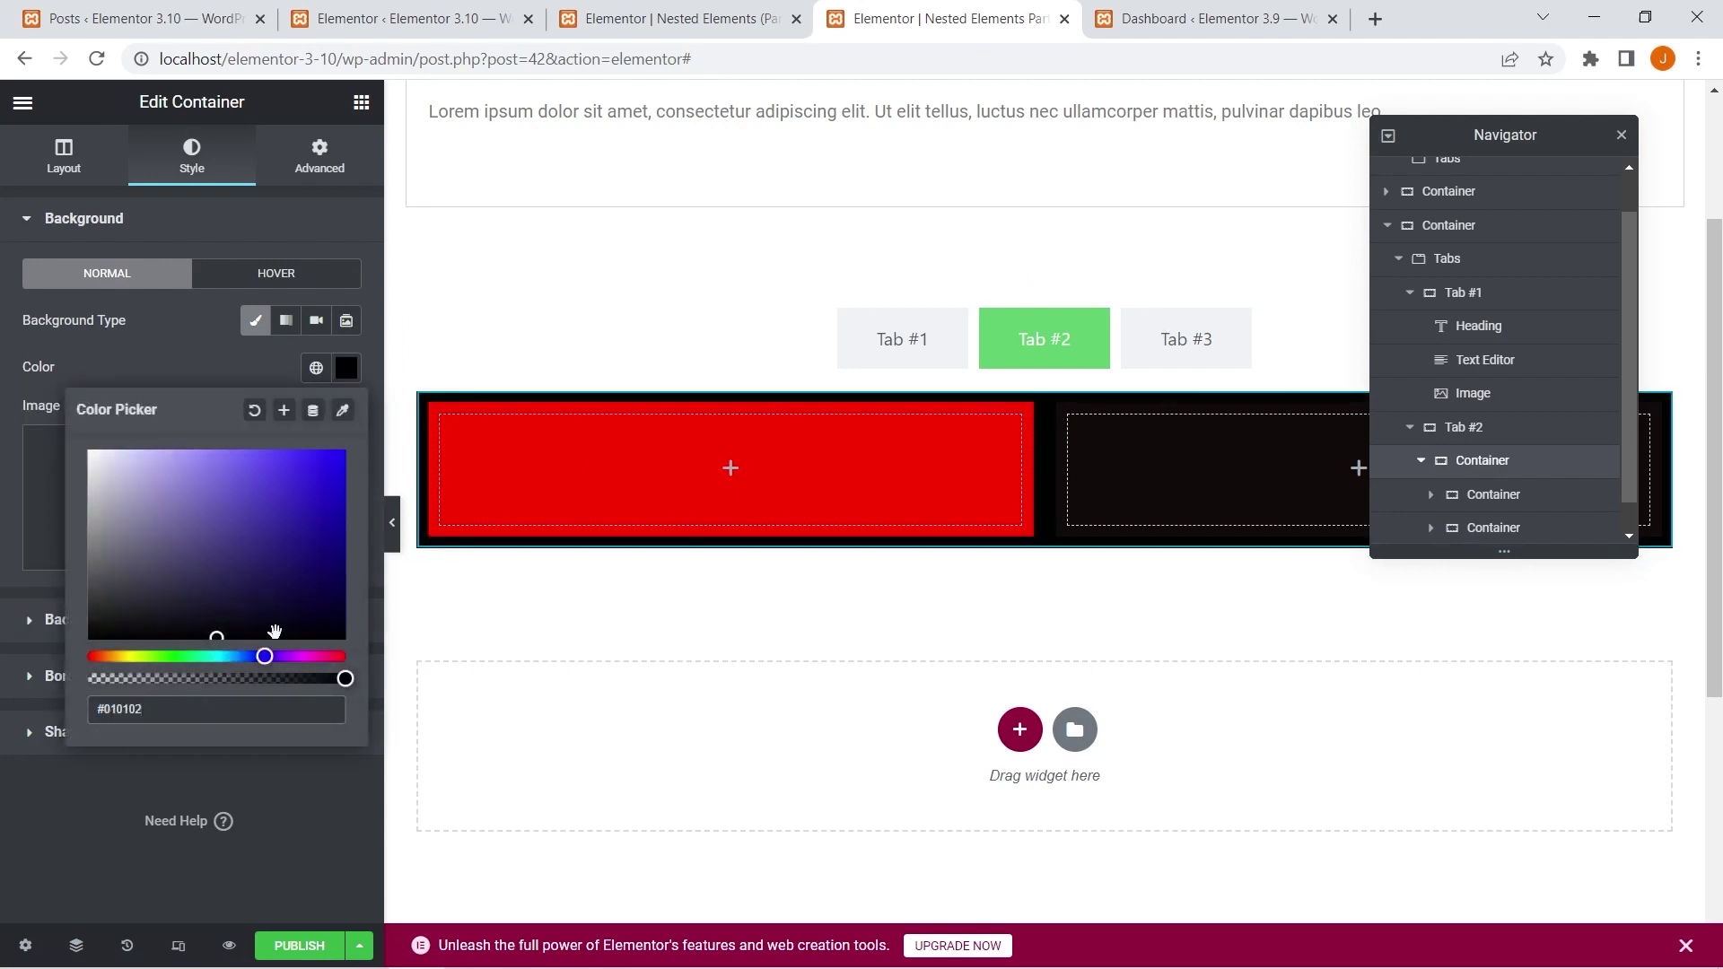
click(329, 467)
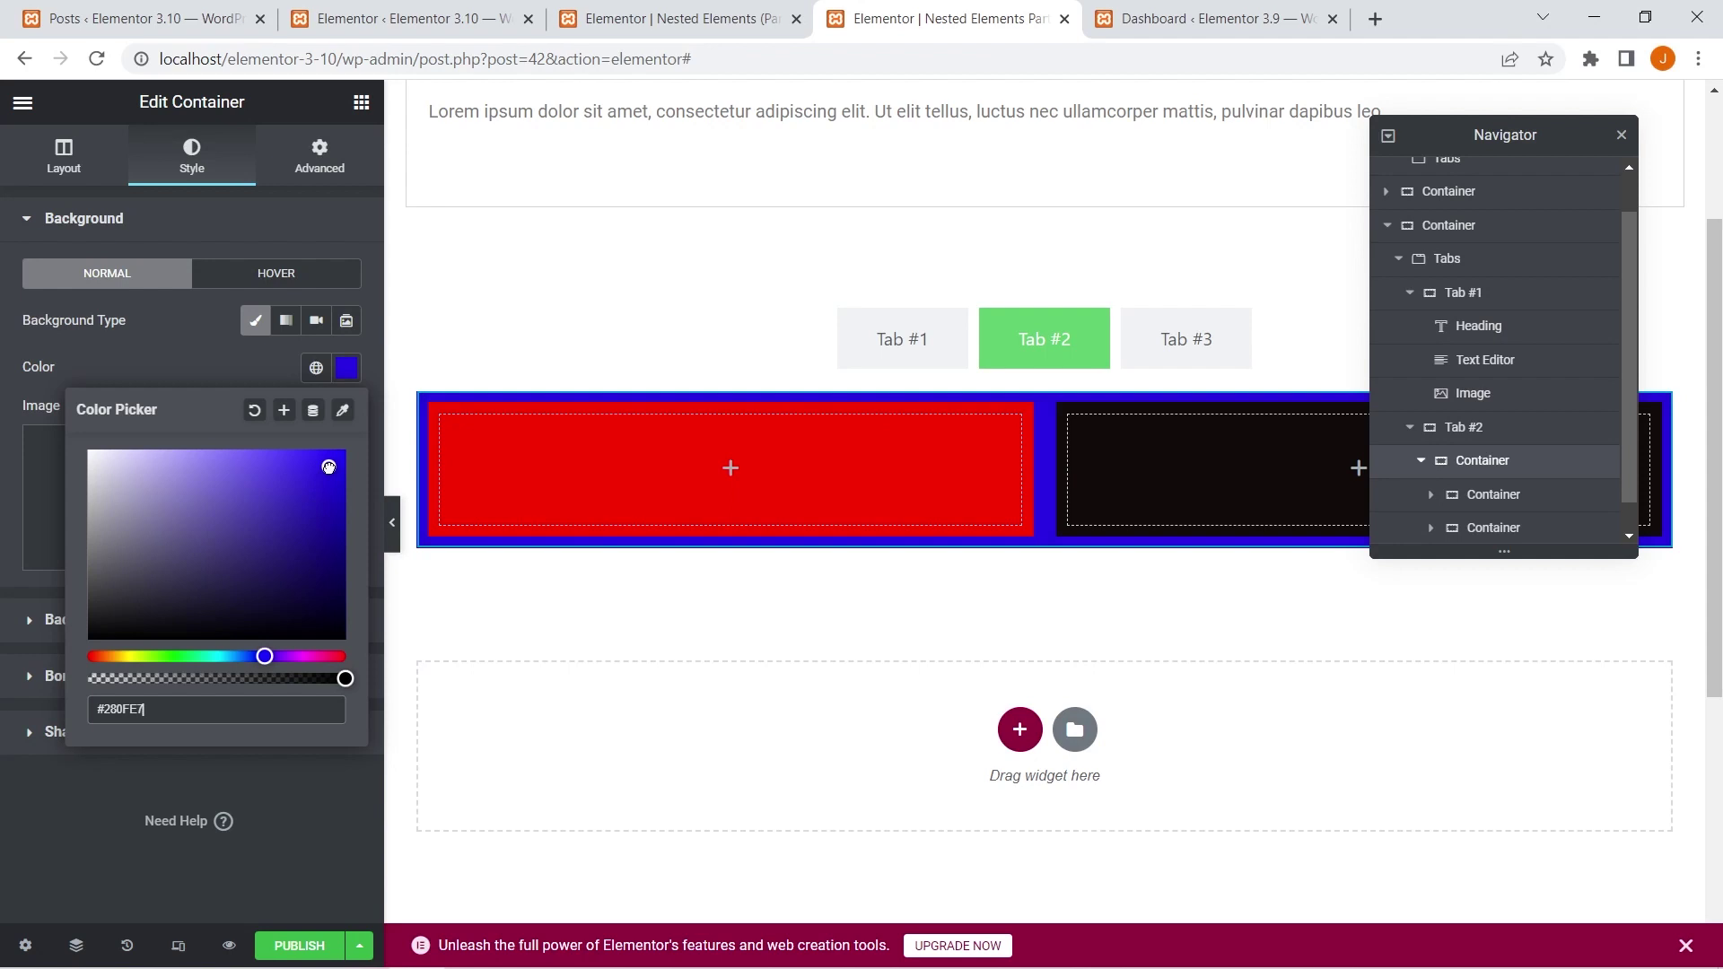
click(219, 369)
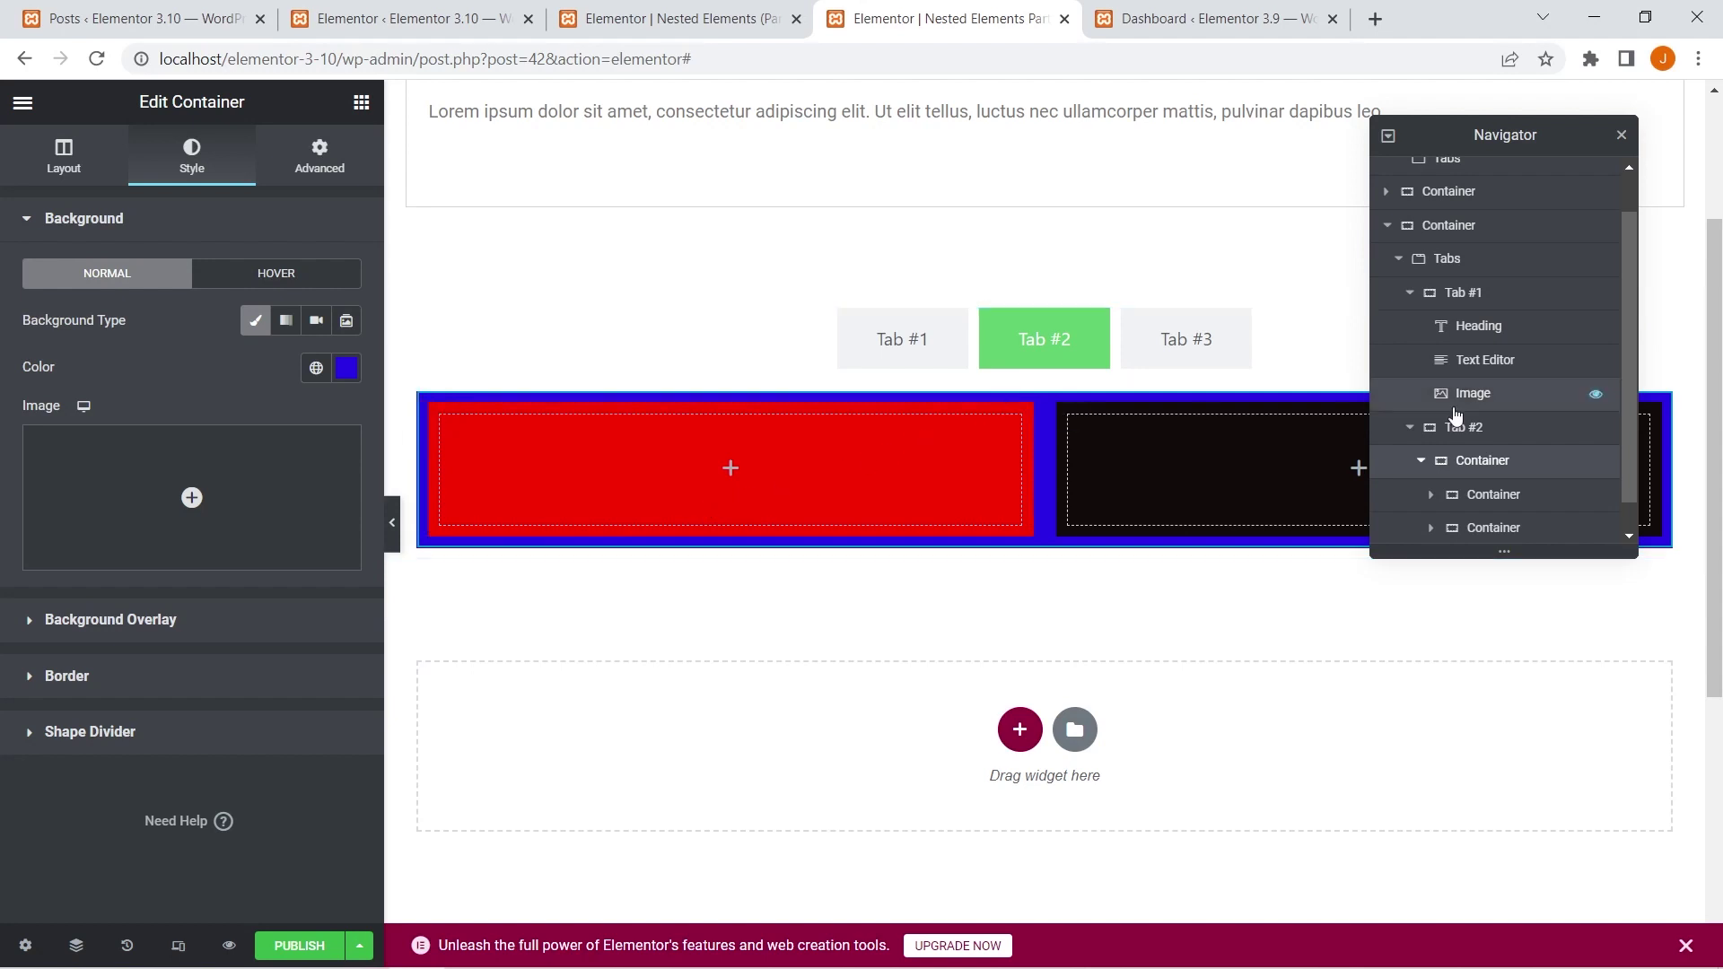
Add a fourth tab to the new Tabs widget and insert the Bell icon from the icon library
click(1460, 266)
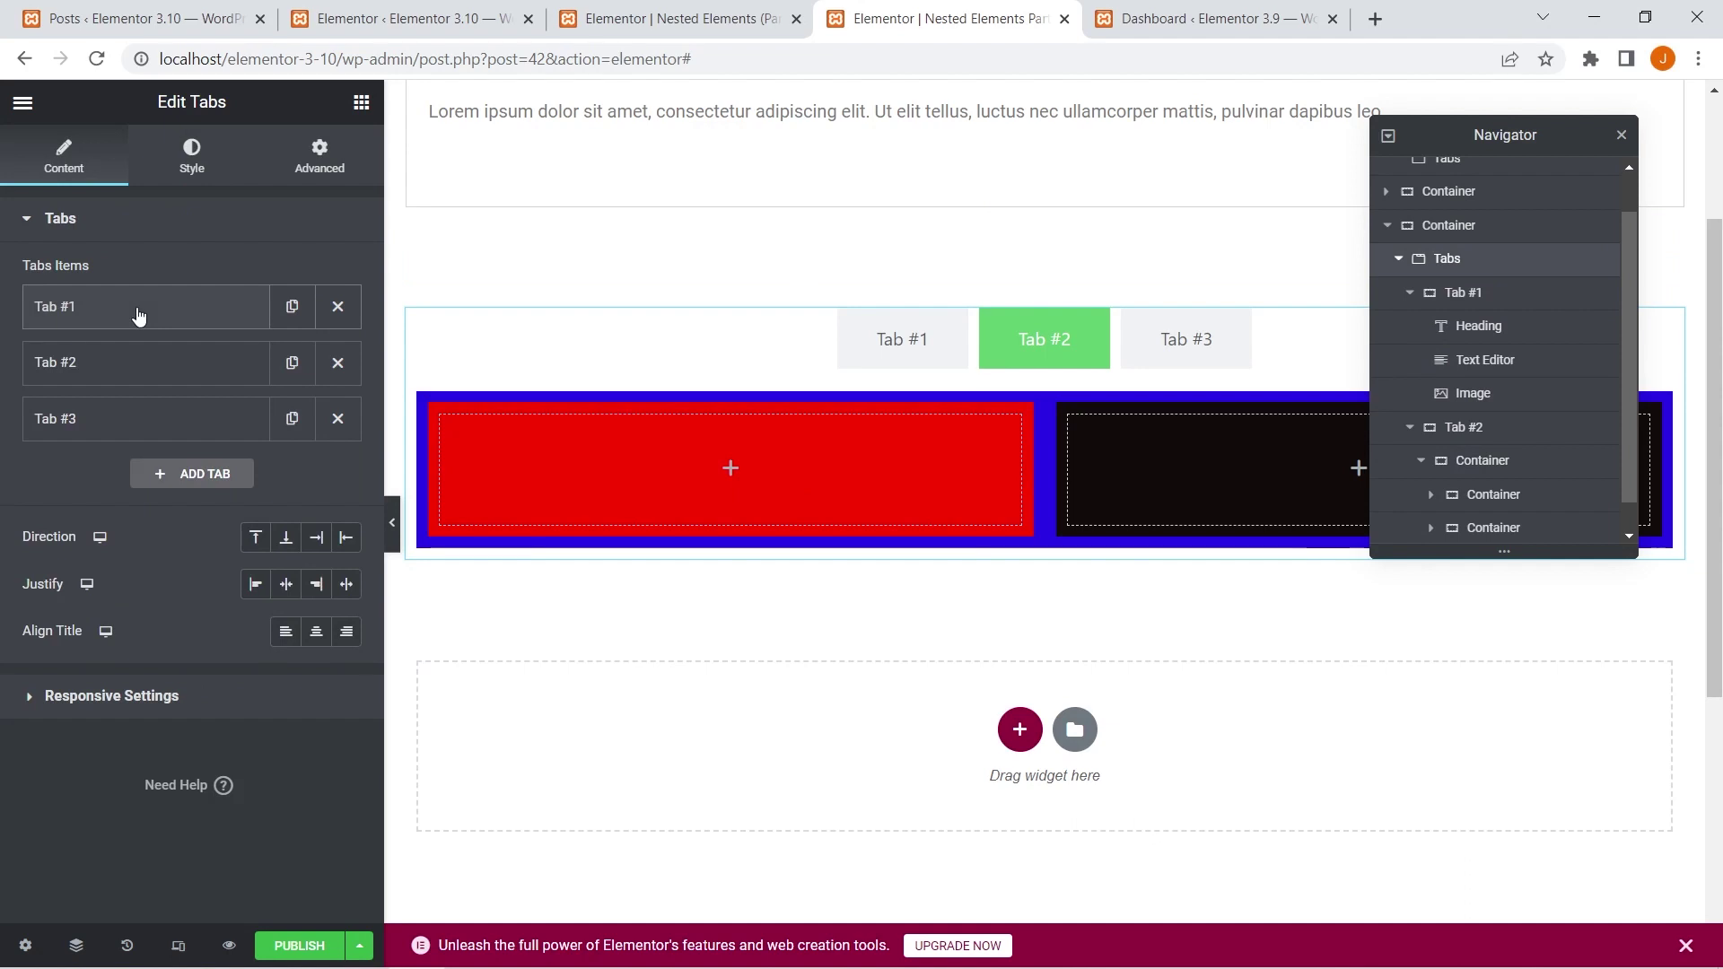
click(194, 476)
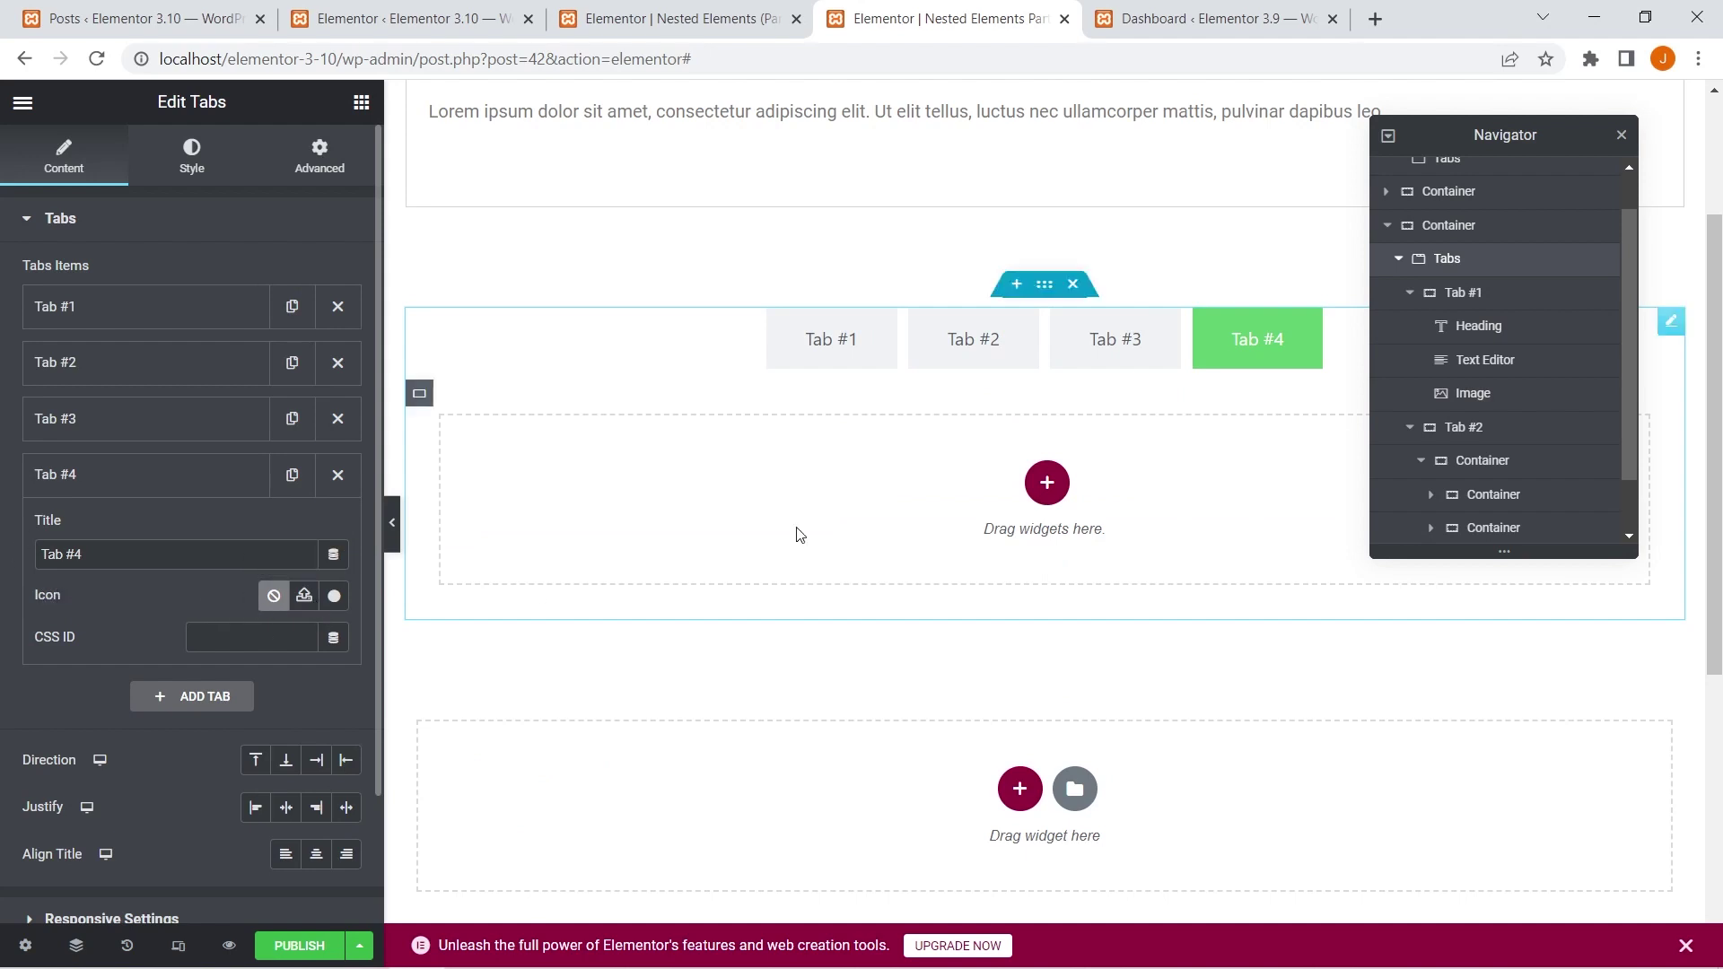
click(335, 597)
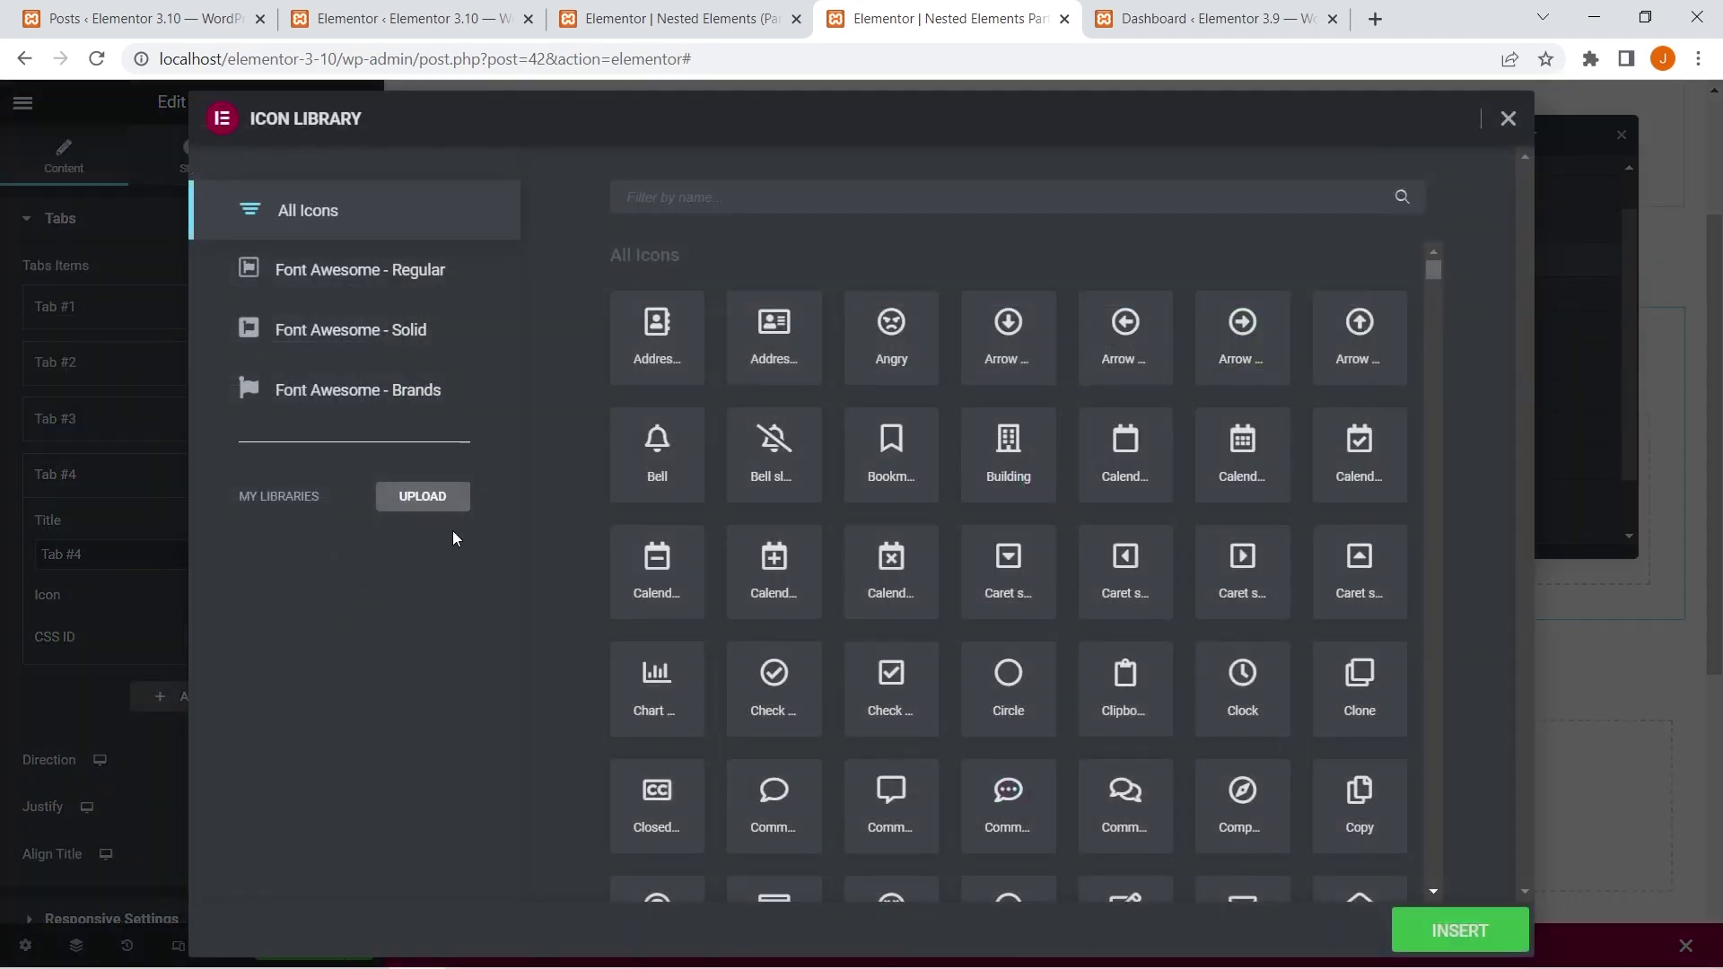
click(658, 460)
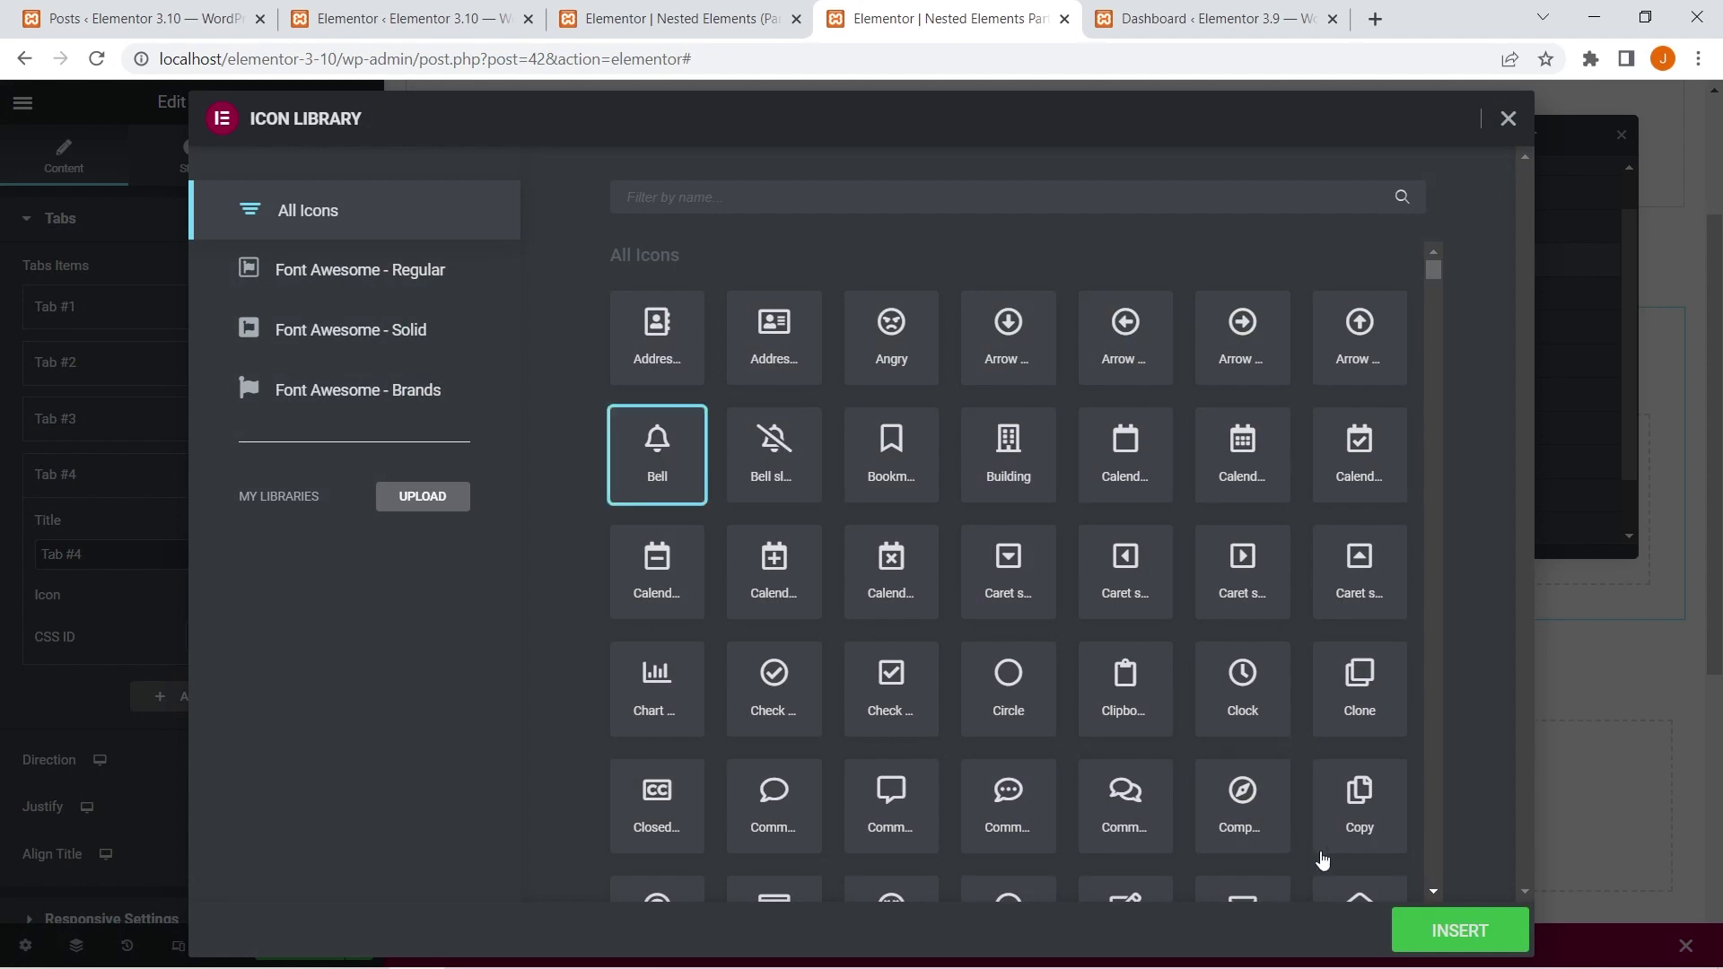
click(1447, 939)
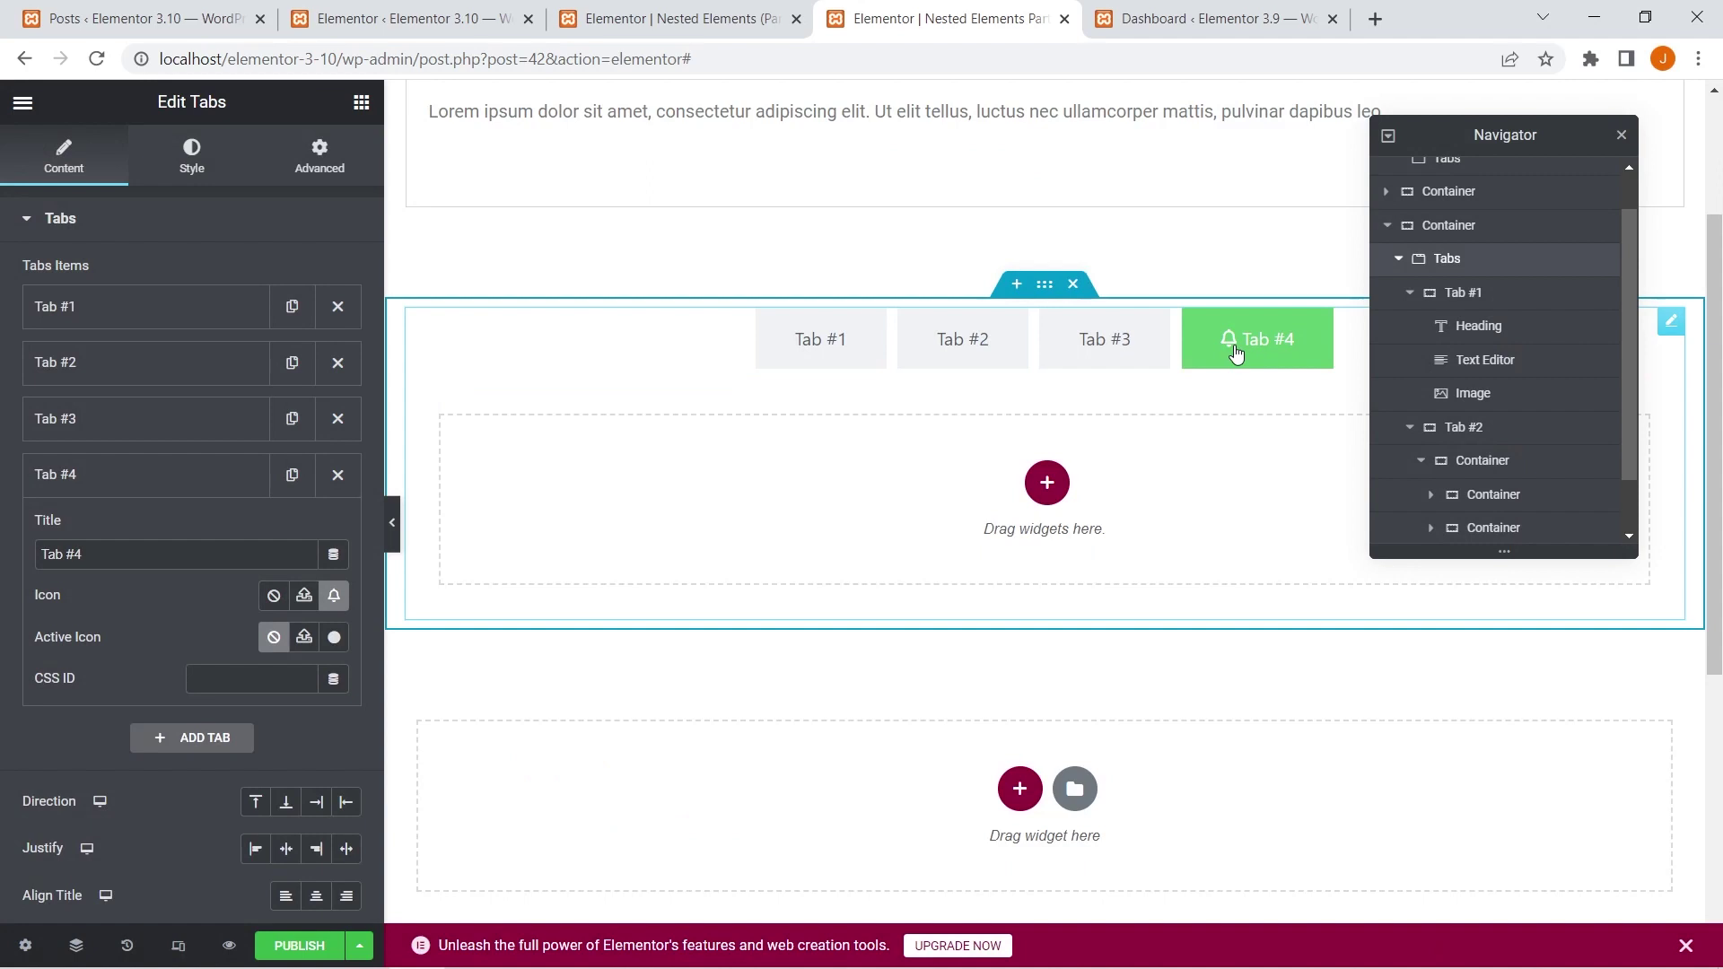
Check the Tab #1 item settings of the old Tabs widget for comparison
scroll(1122, 373, up, 3)
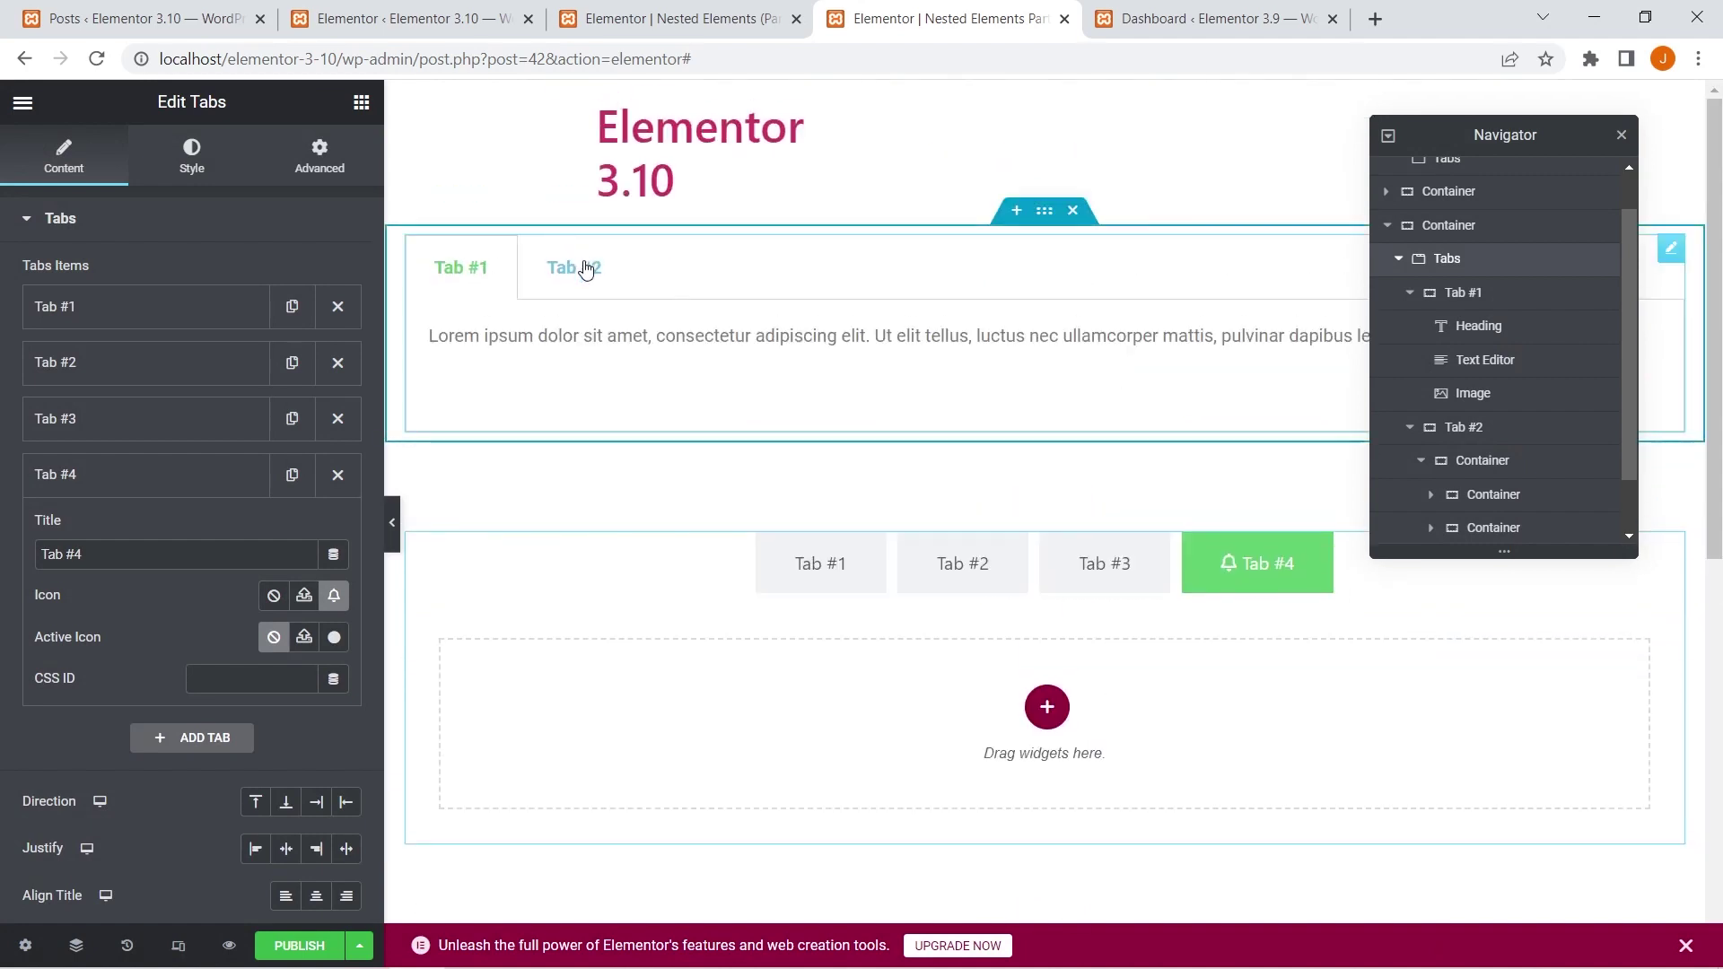
click(469, 269)
click(54, 454)
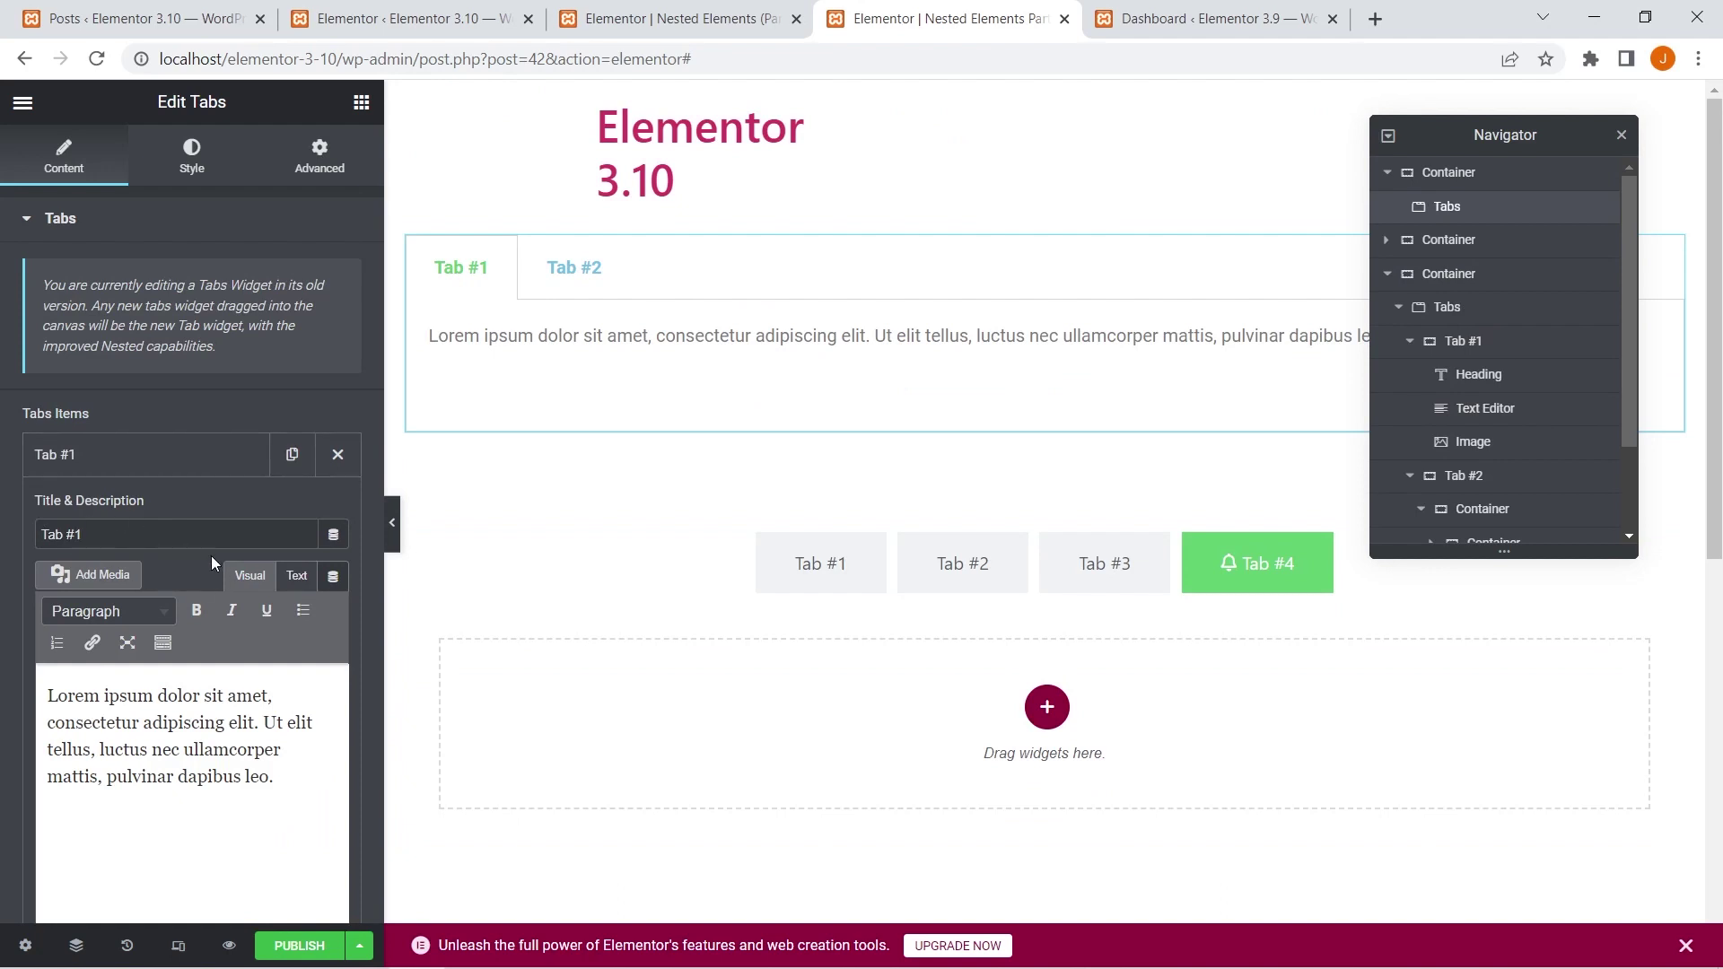
click(212, 460)
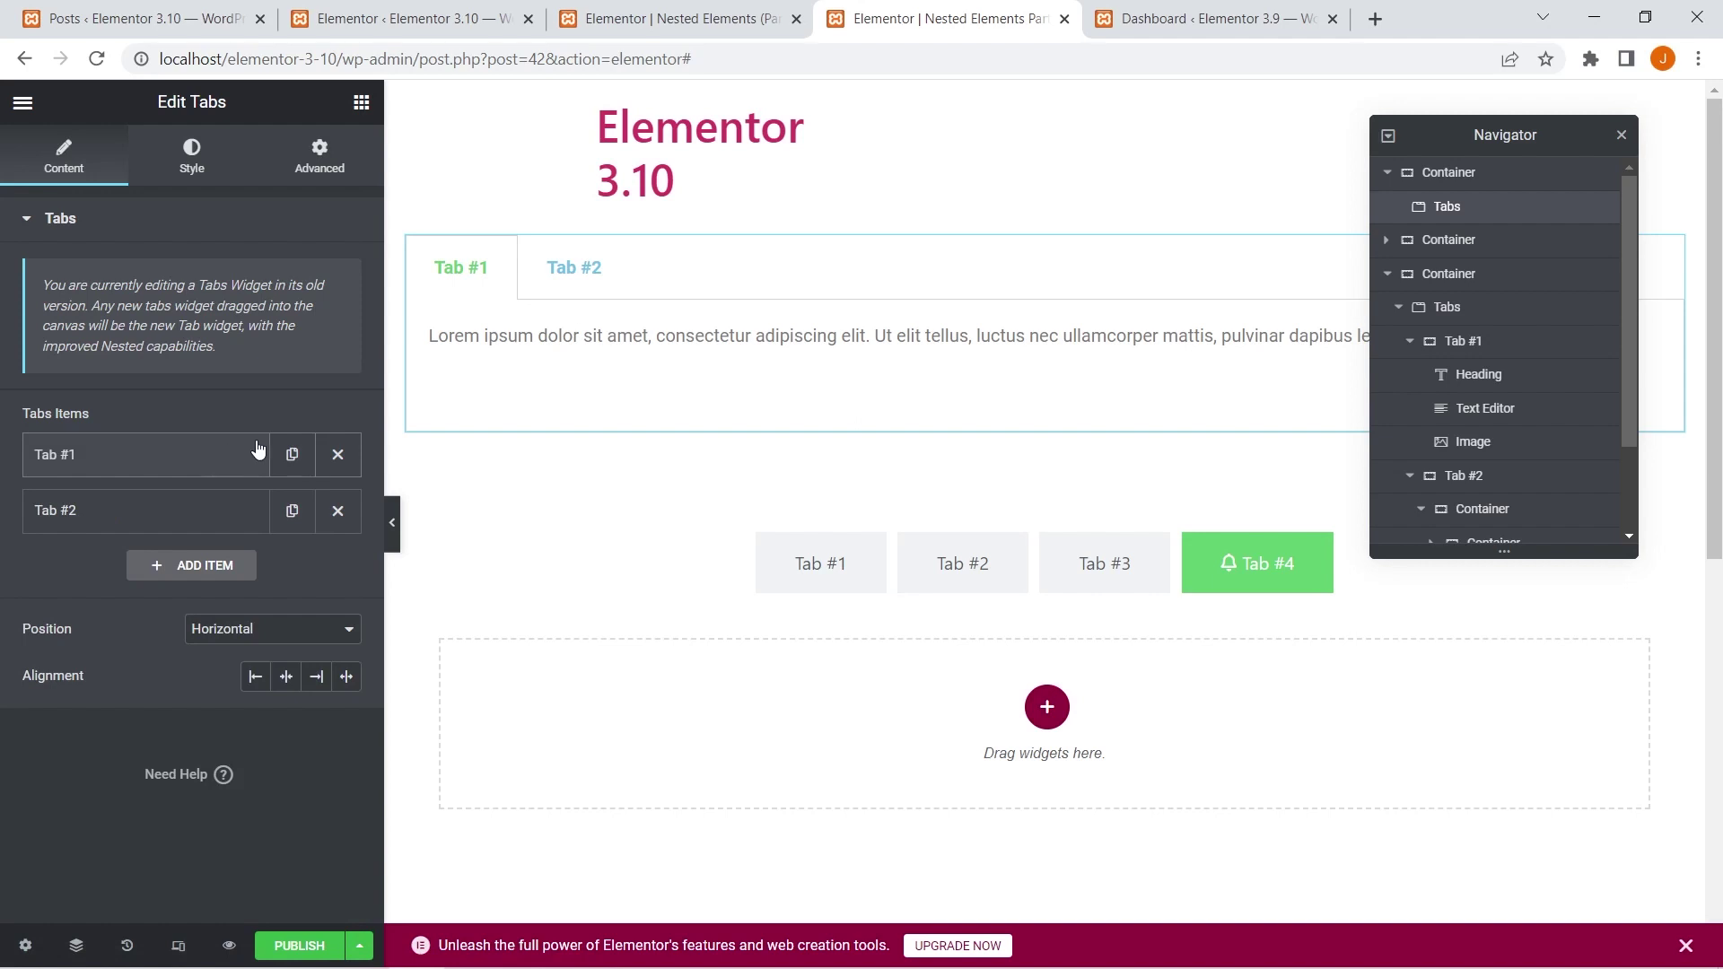
Select the new Tabs widget and view the breakpoint option in its Responsive Settings
click(840, 642)
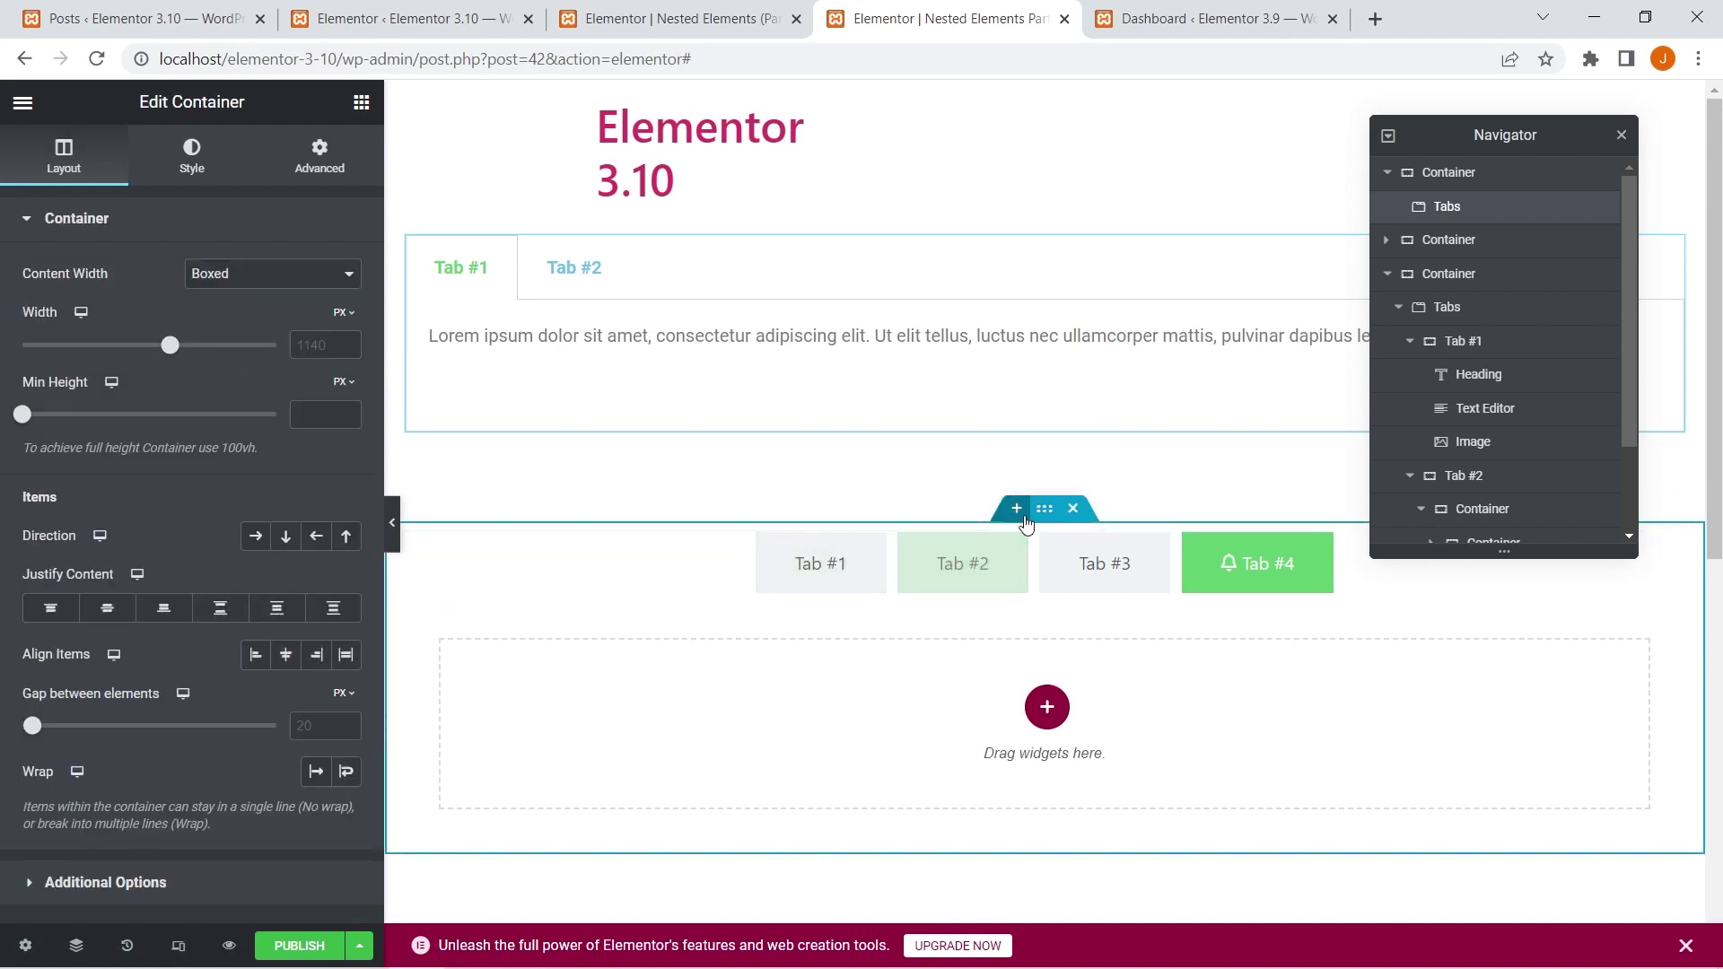
click(1454, 314)
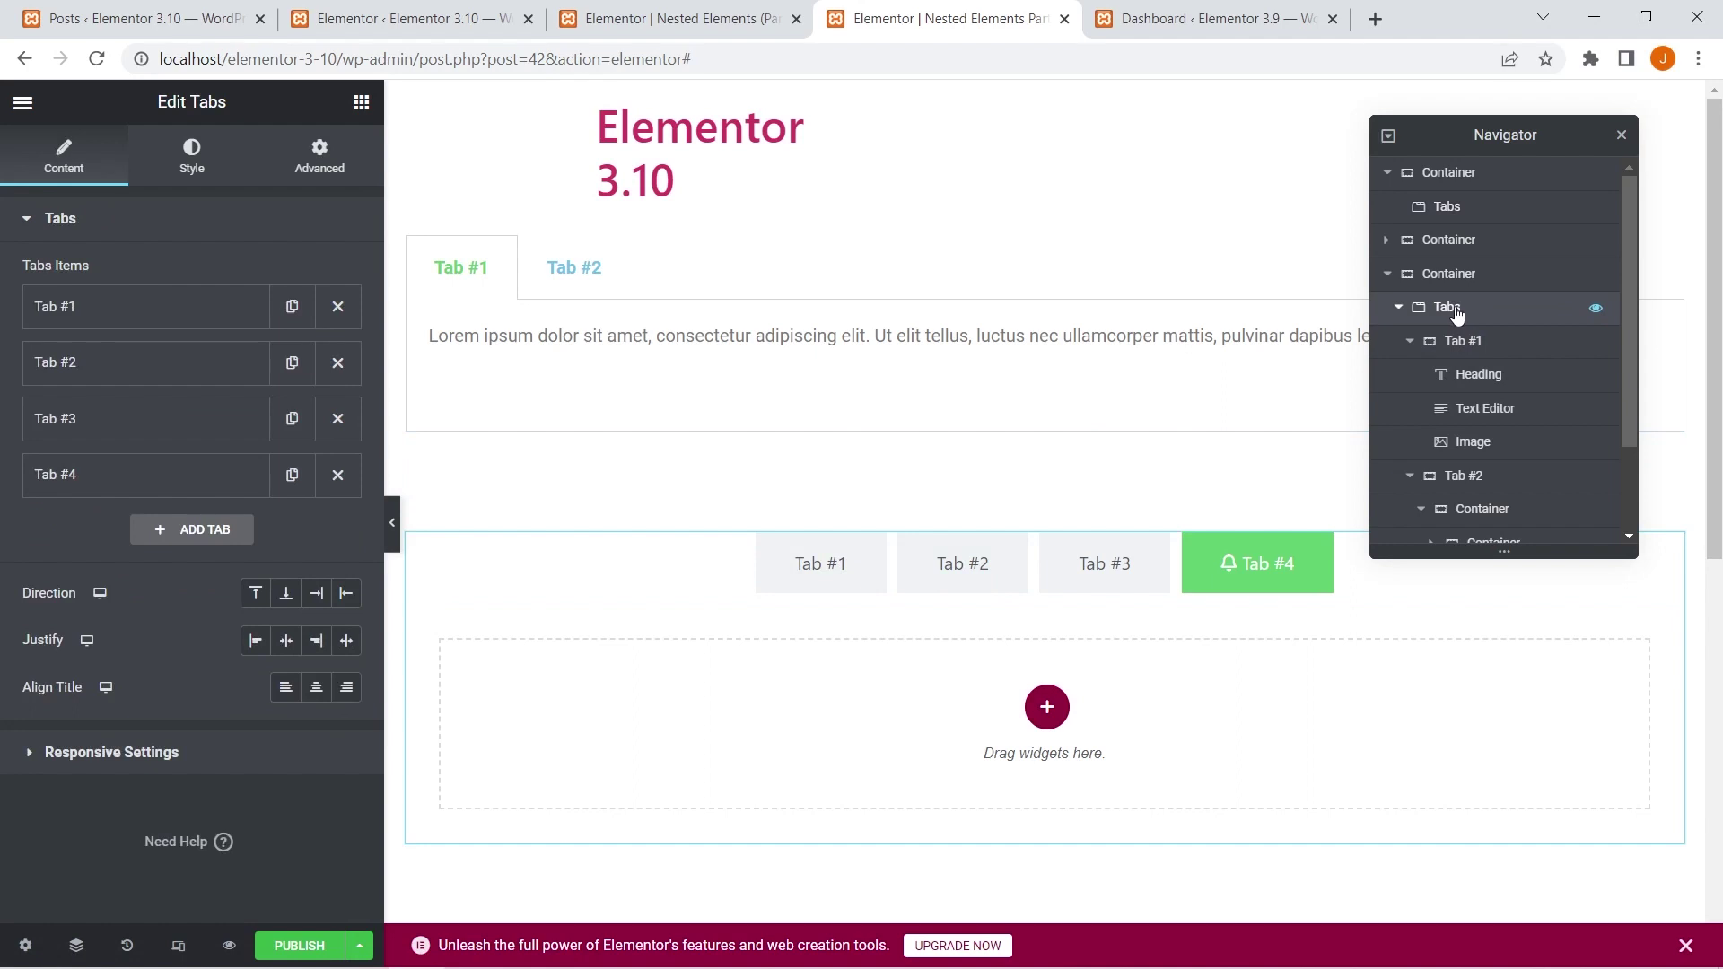
click(94, 754)
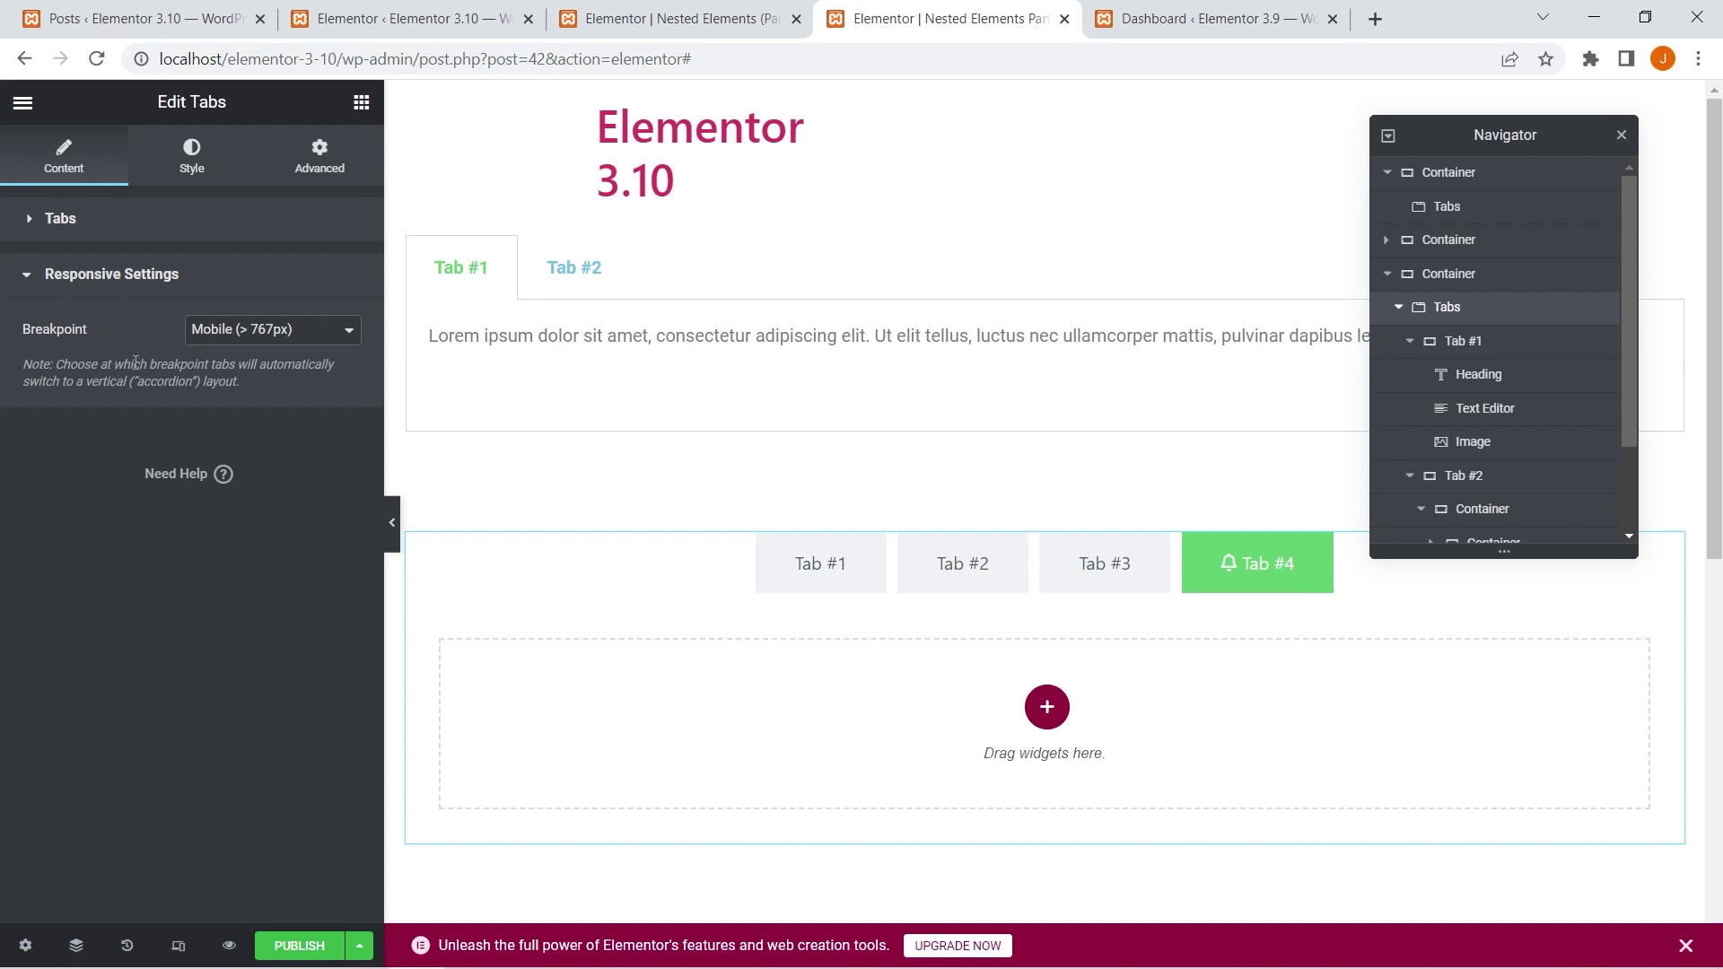
Set the new Tabs widget's responsive breakpoint to Tablet (> 1024px) and review the available choices
click(227, 340)
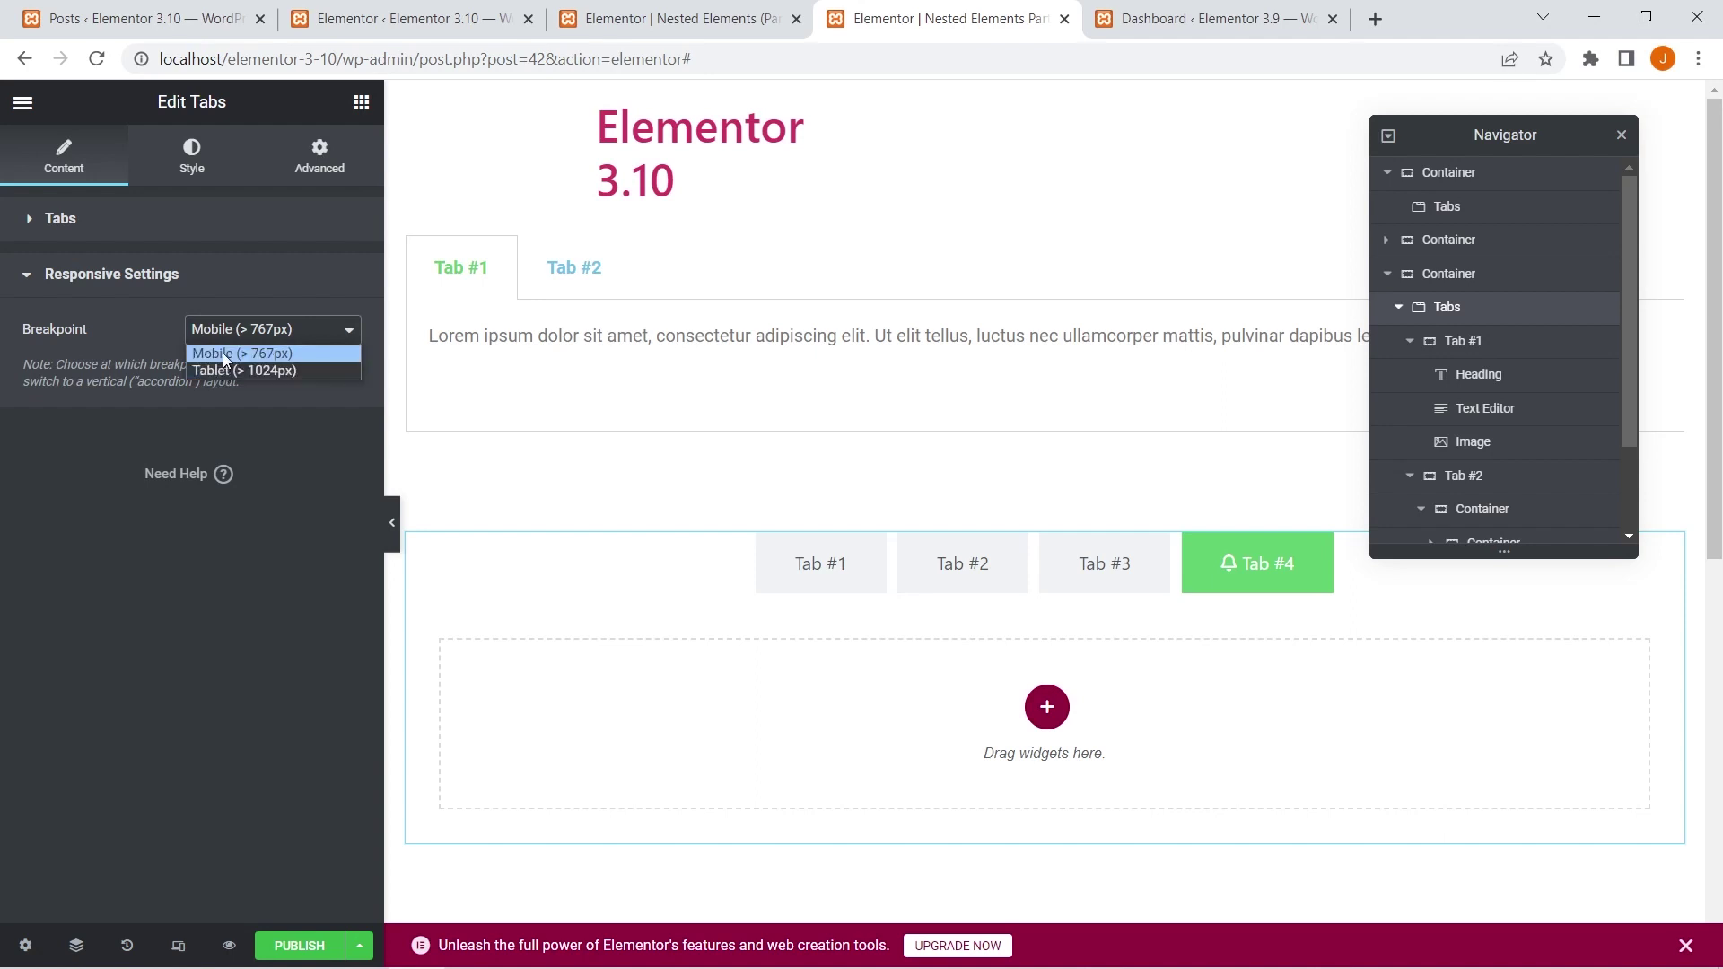
click(223, 369)
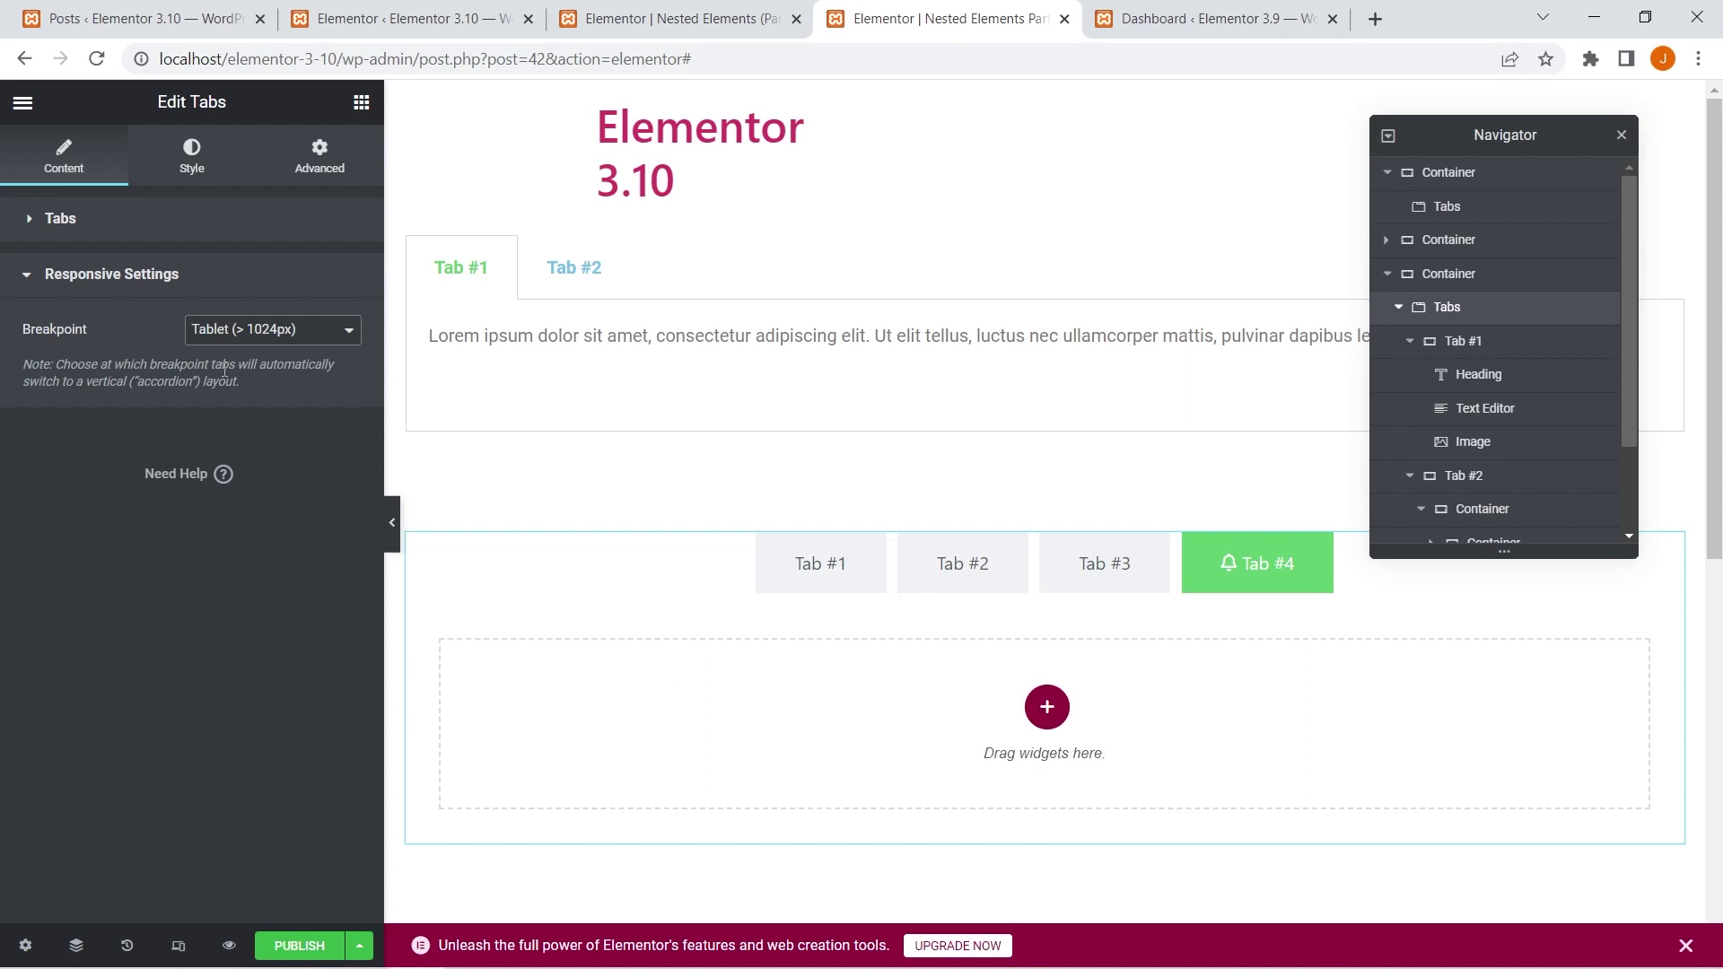
click(342, 330)
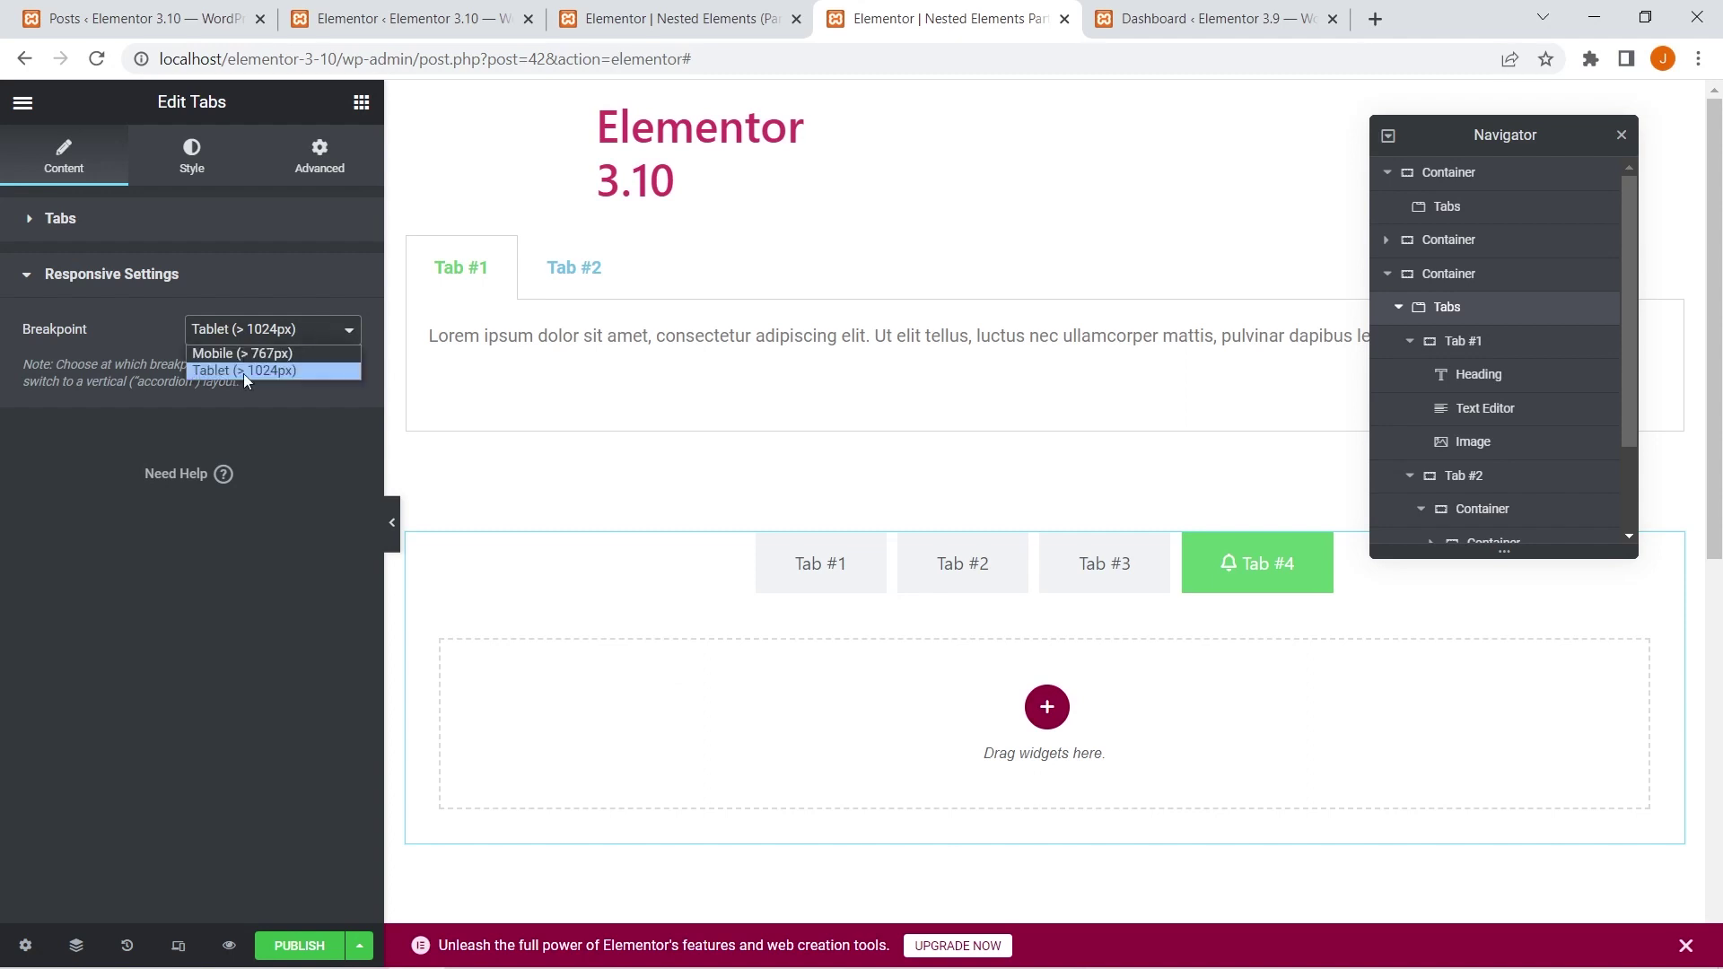
Open the Breakpoints section of the Layout options in Site Settings
click(23, 103)
click(70, 206)
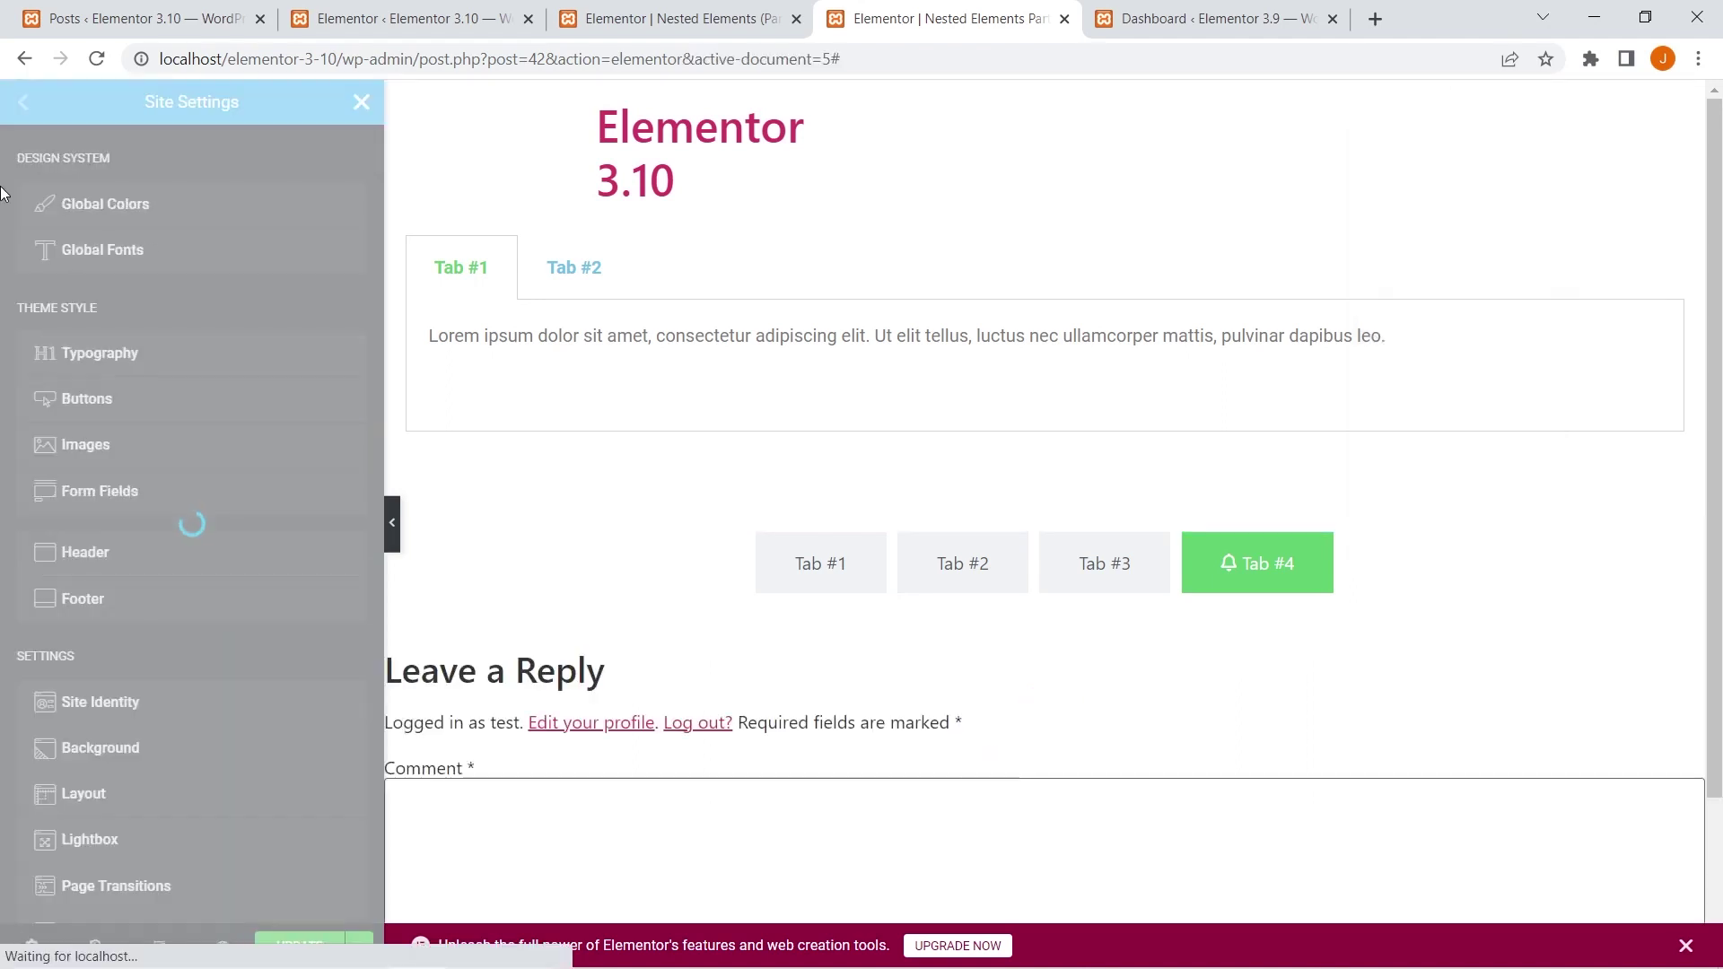
scroll(165, 601, down, 3)
click(116, 560)
scroll(115, 560, down, 3)
click(108, 764)
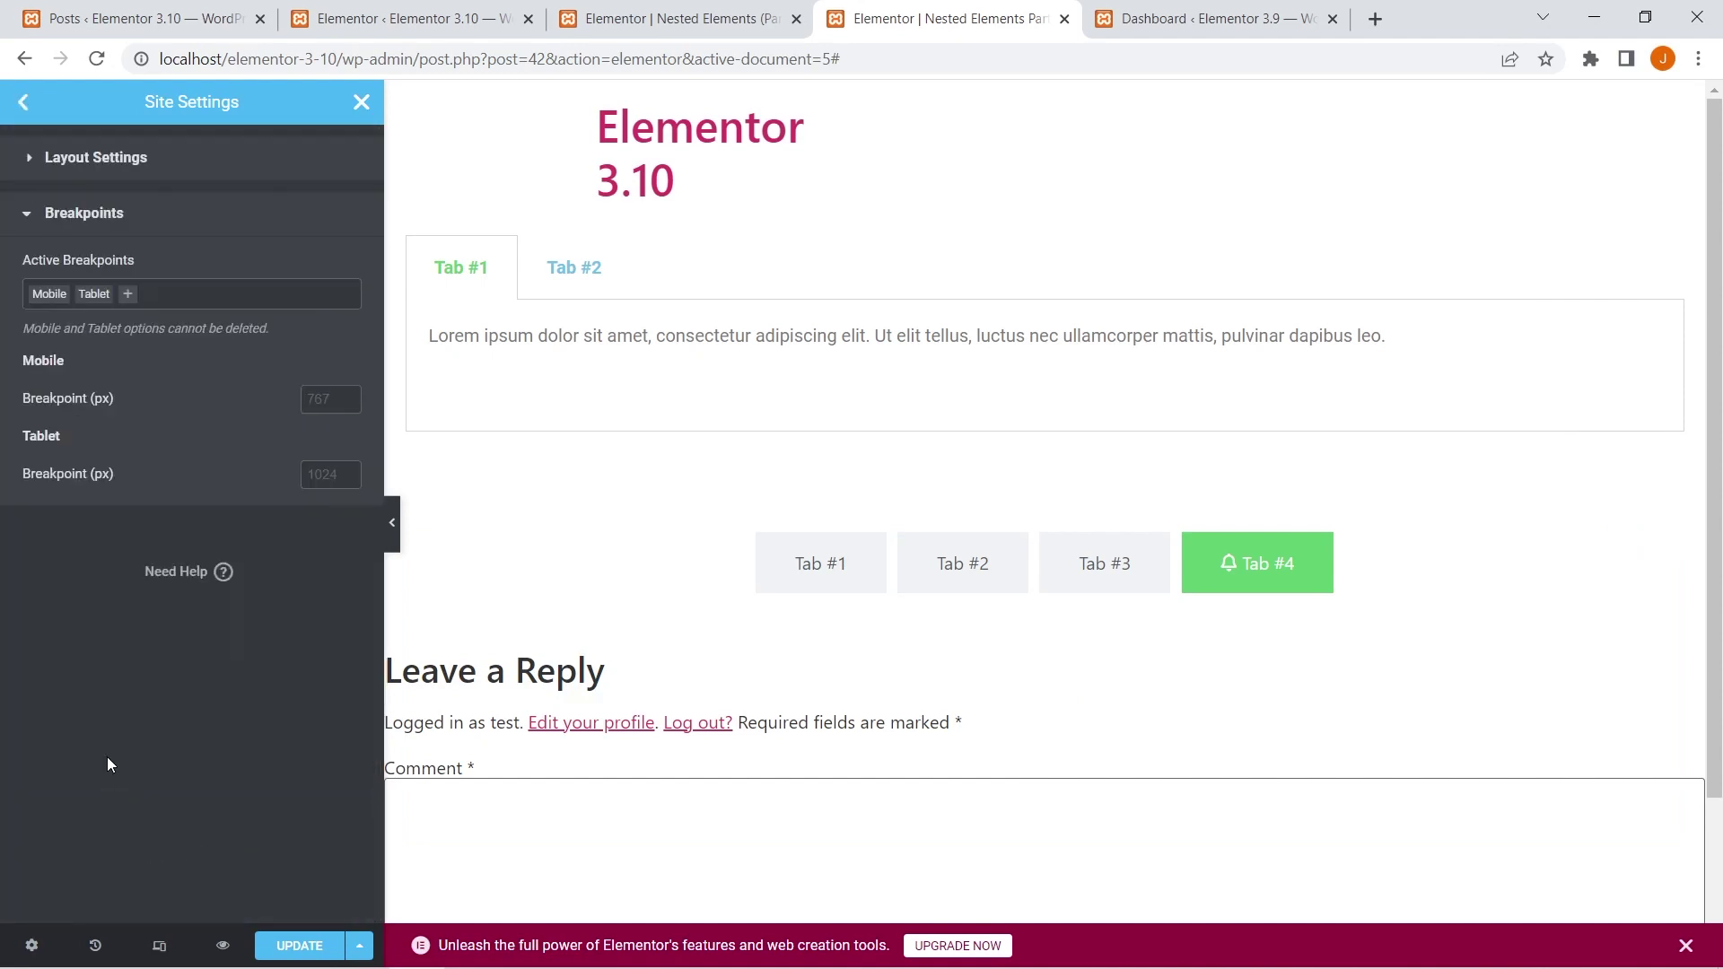
Set the site's Mobile breakpoint to 750 px and Tablet breakpoint to 1000 px, save the changes and return to the editor
click(320, 397)
text(750)
click(317, 481)
text(1000)
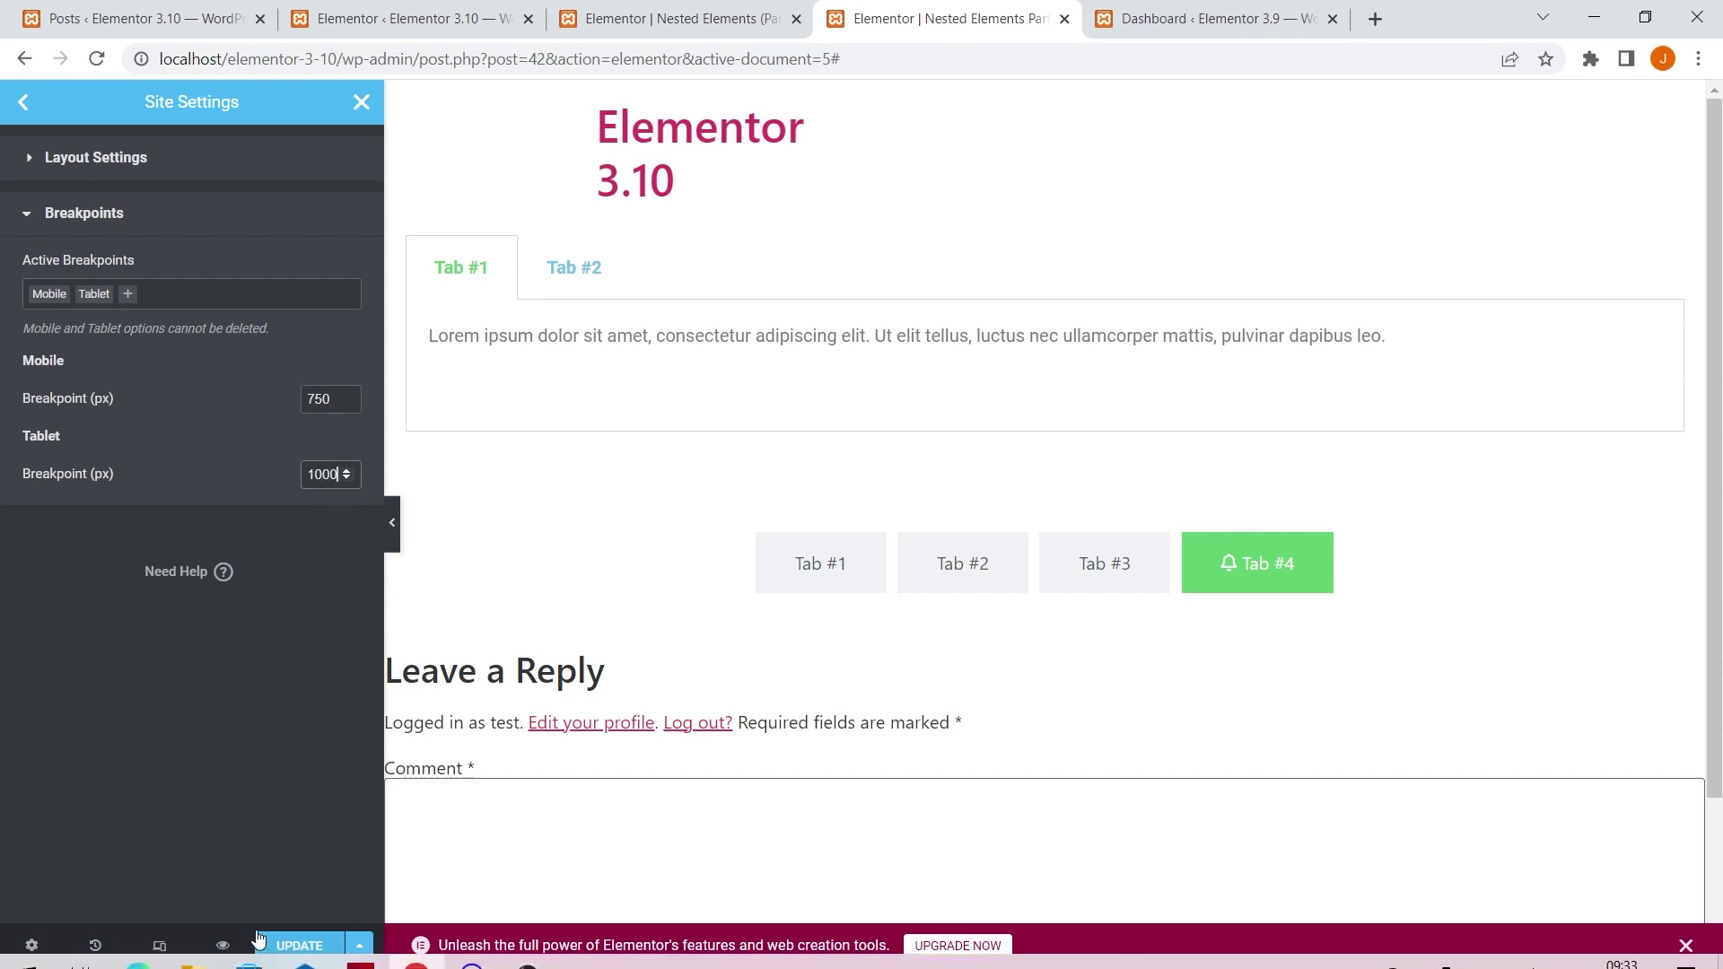
click(311, 945)
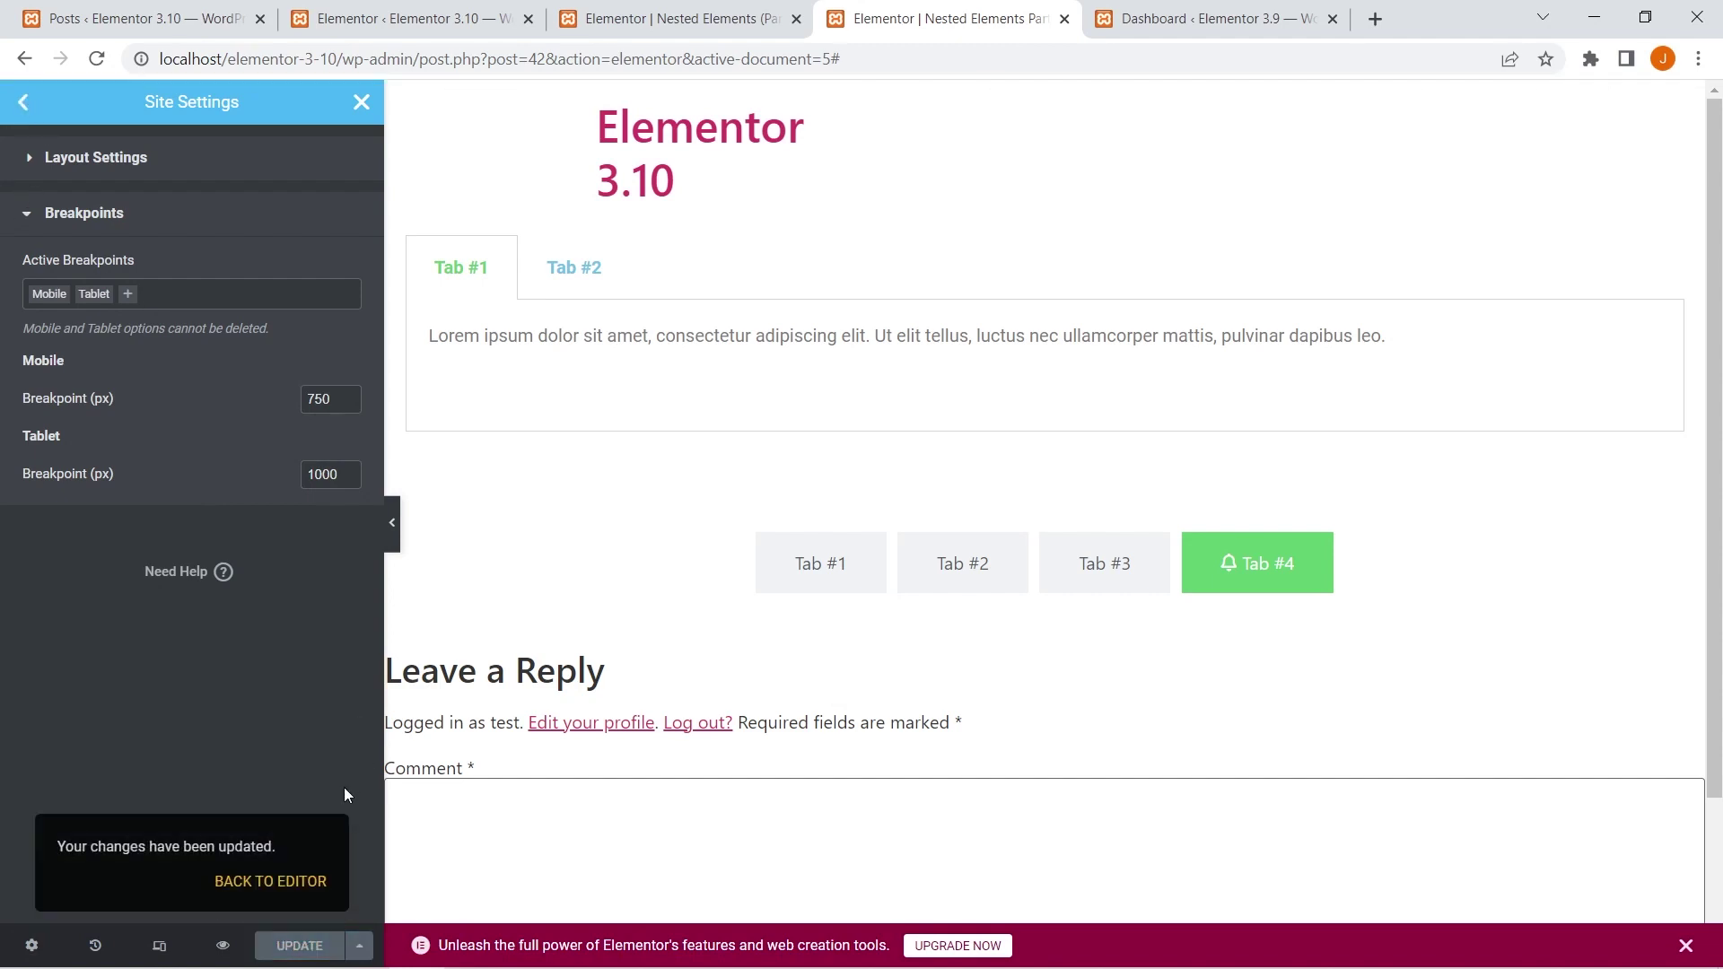
click(308, 881)
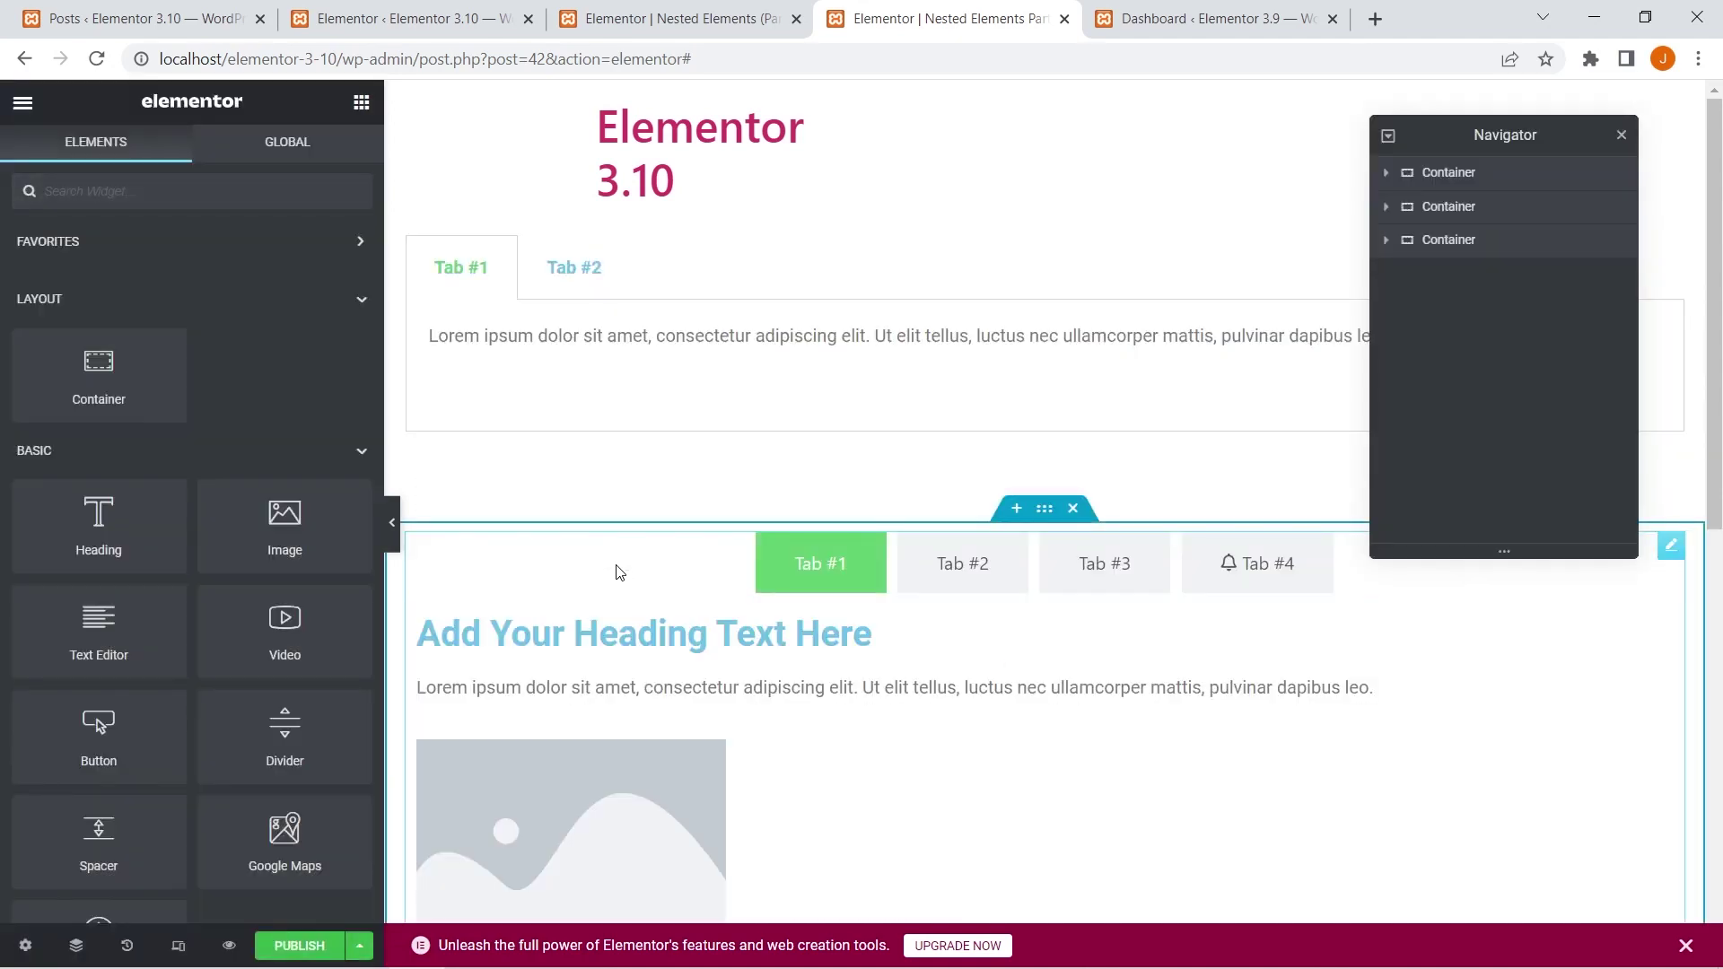
Select the new Tabs widget and check the breakpoint choices in its Responsive Settings against the new site values
click(614, 565)
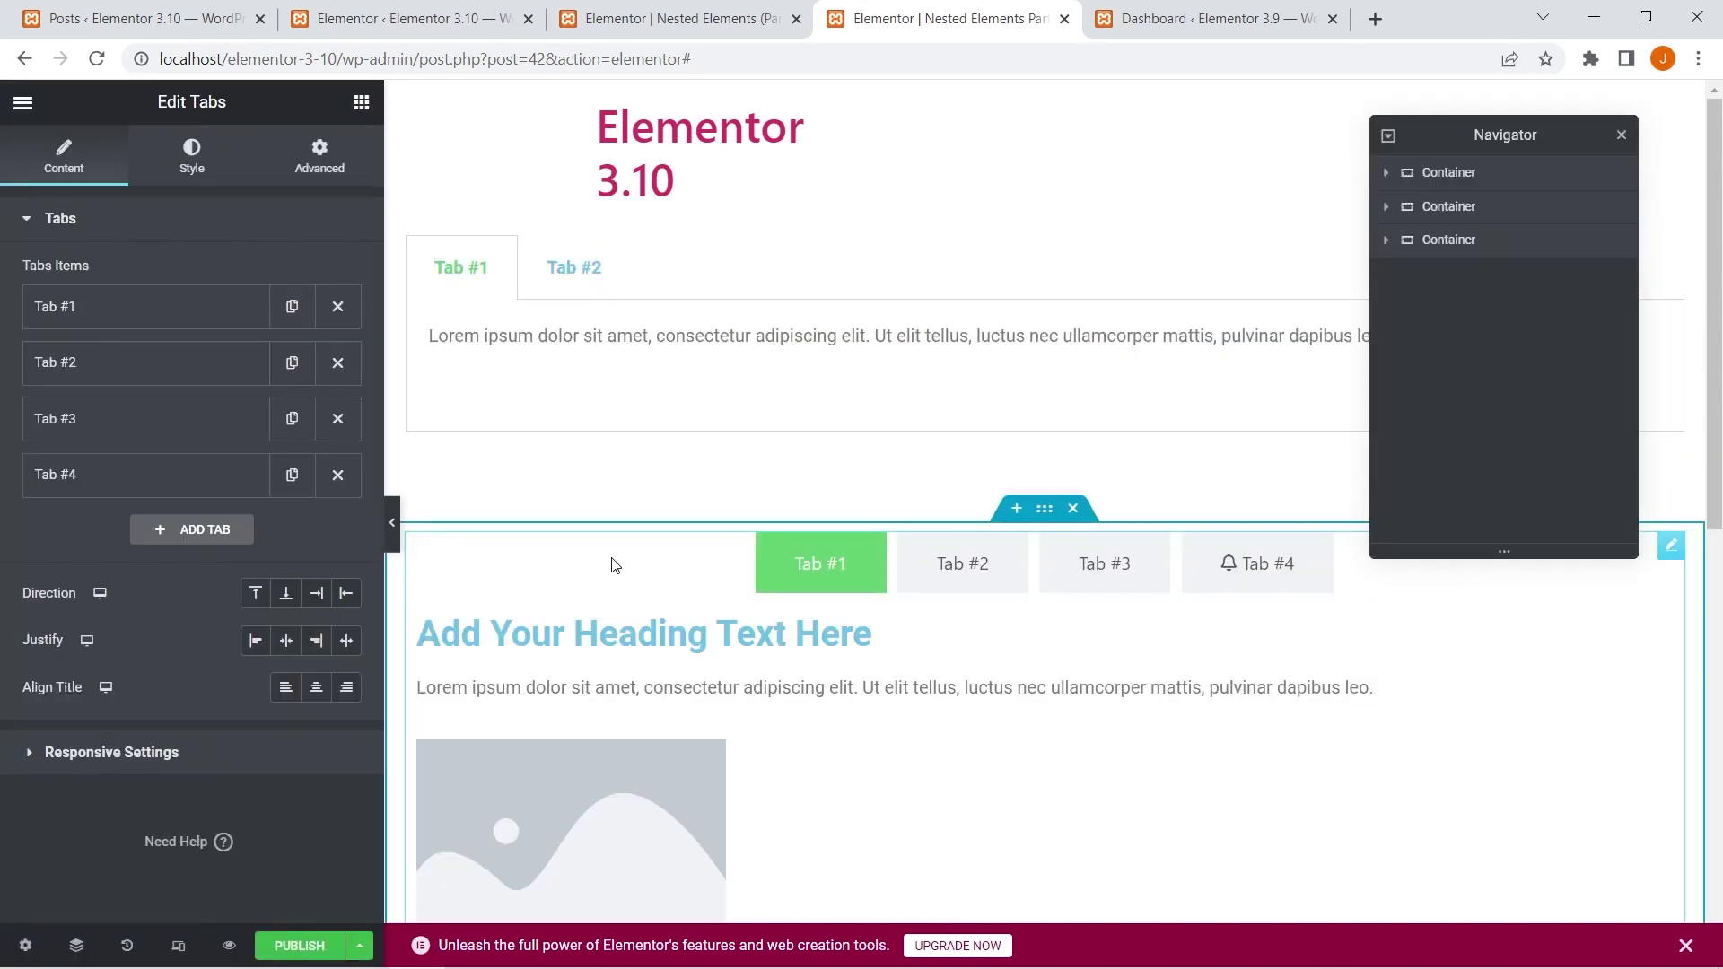
click(119, 759)
click(290, 335)
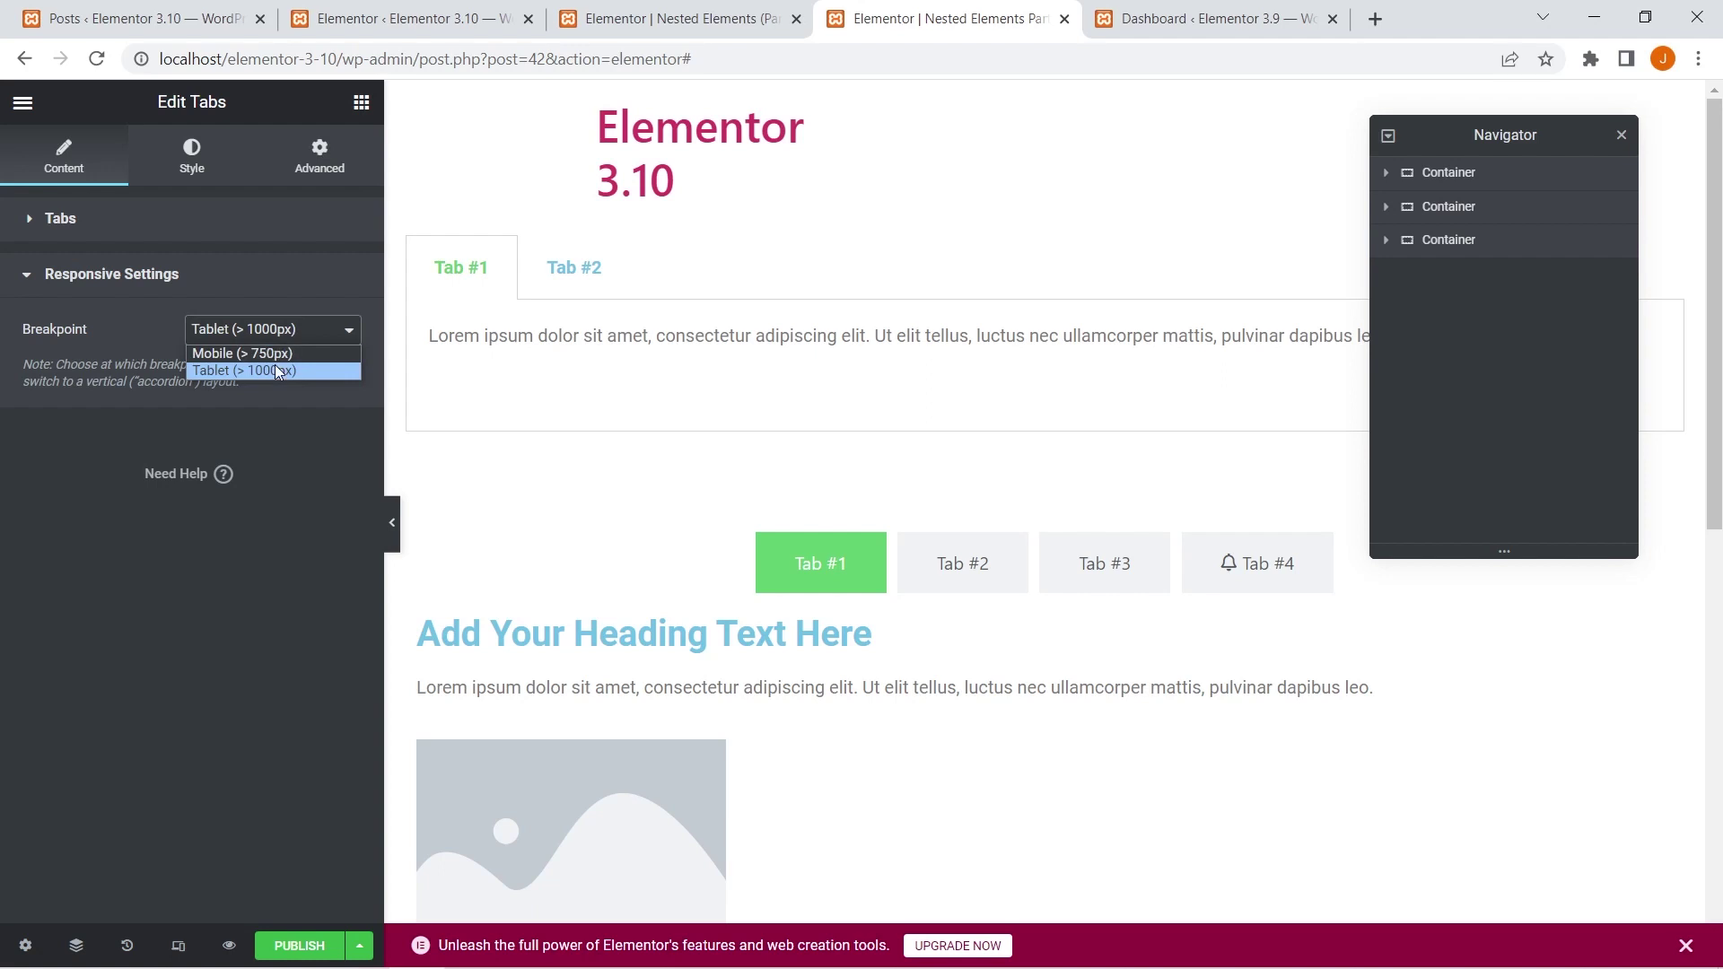